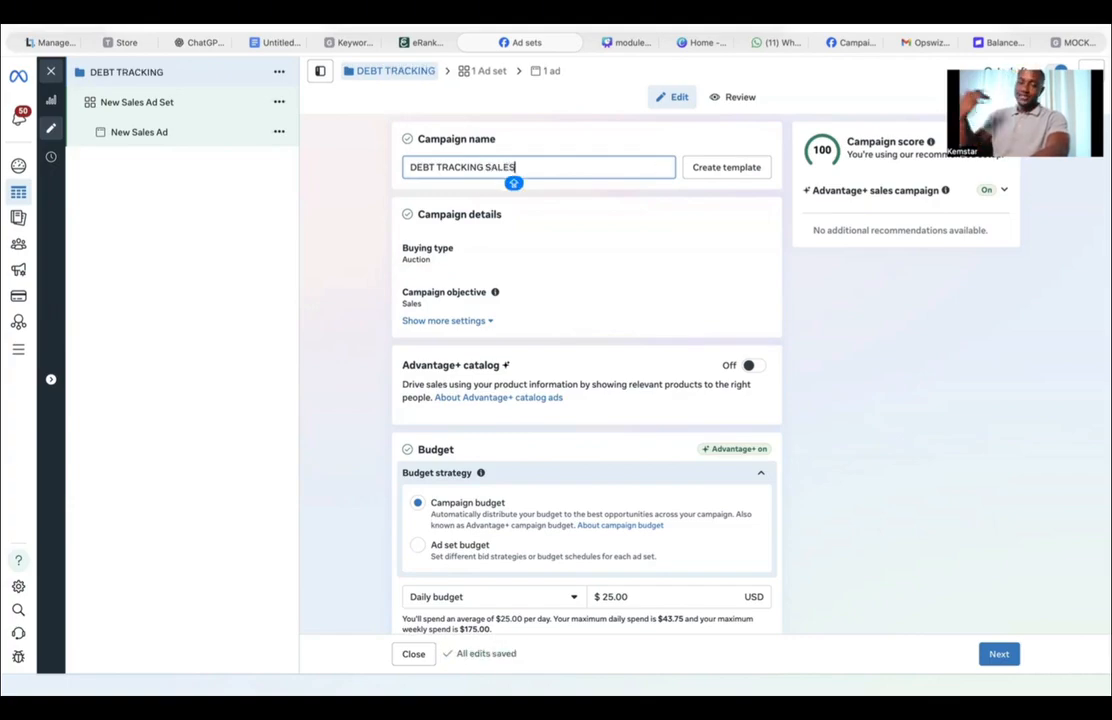
Step: Switch the campaign's budget strategy to ad set budget and turn off sharing budget with other ad sets
scroll(469, 445, "down", 1)
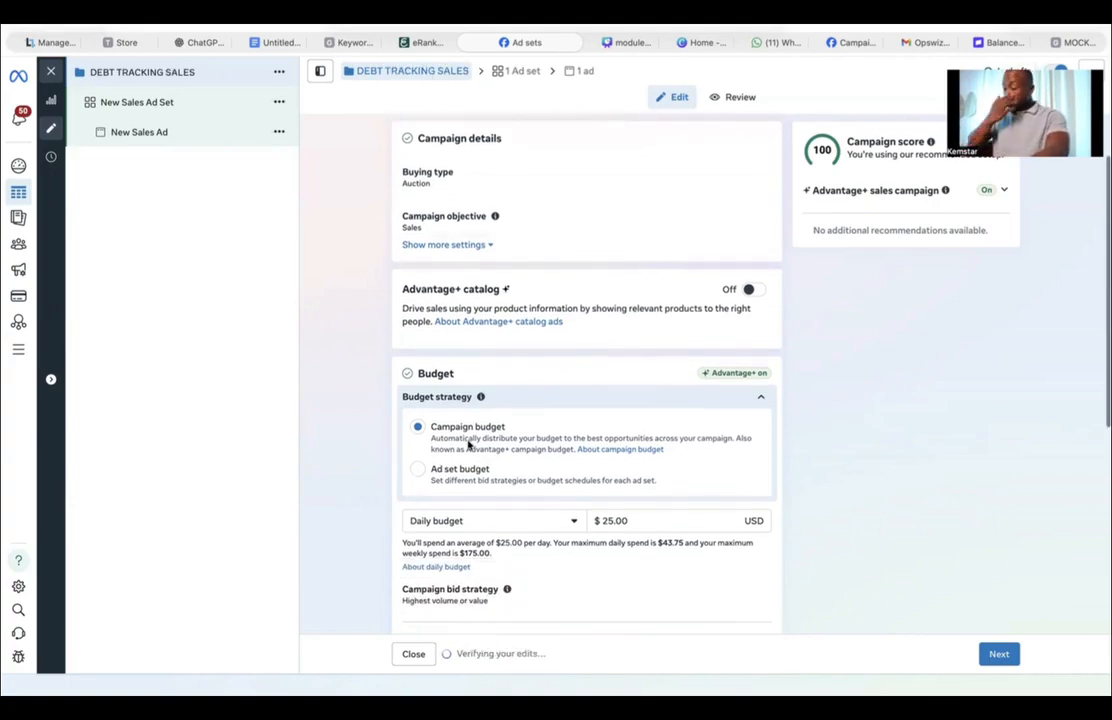
left_click(418, 474)
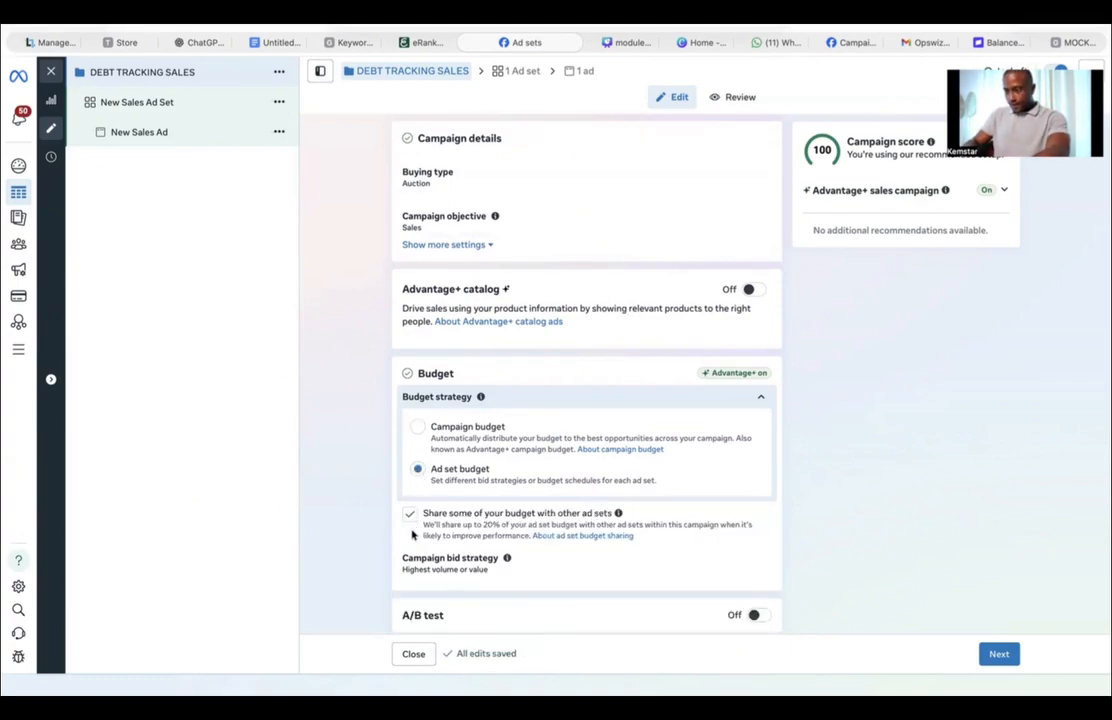
scroll(460, 528, "down", 5)
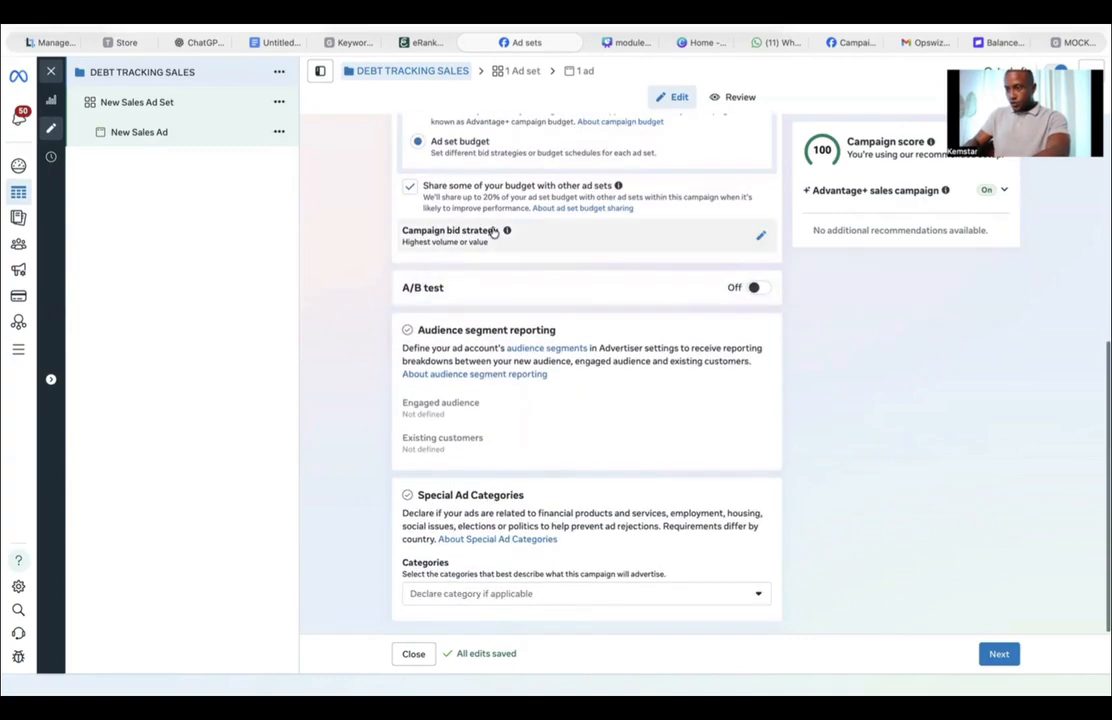
left_click(410, 188)
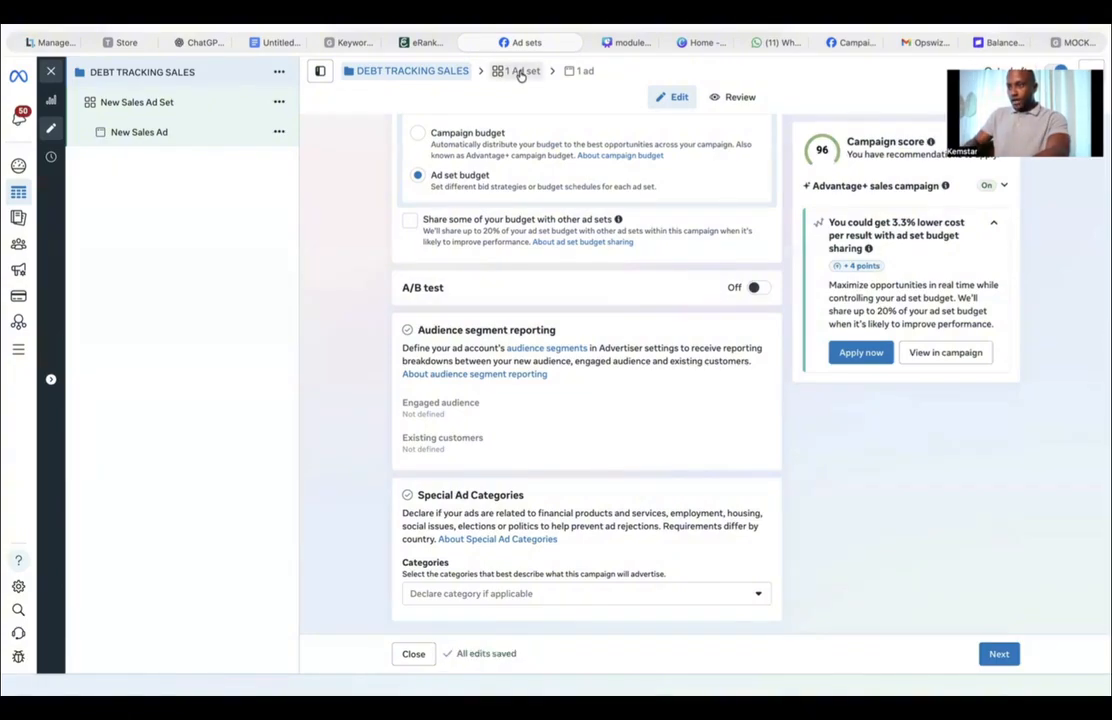
Step: Open the ad set and set its conversion location to Website
left_click(519, 73)
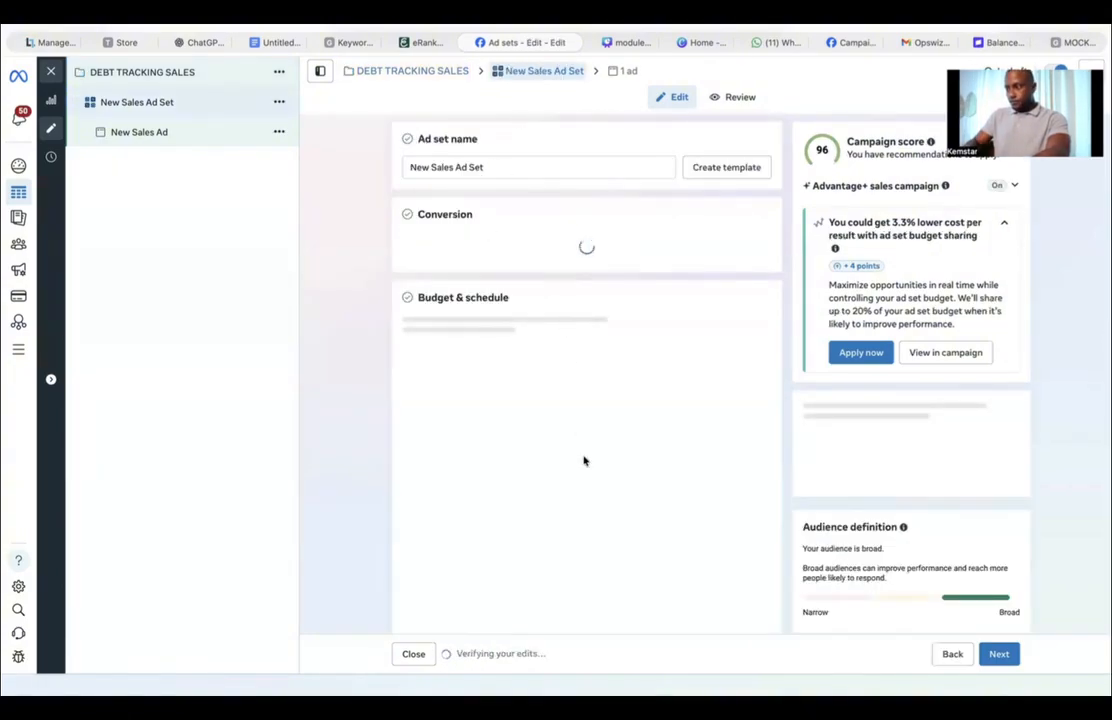
scroll(584, 460, "down", 2)
scroll(584, 460, "up", 2)
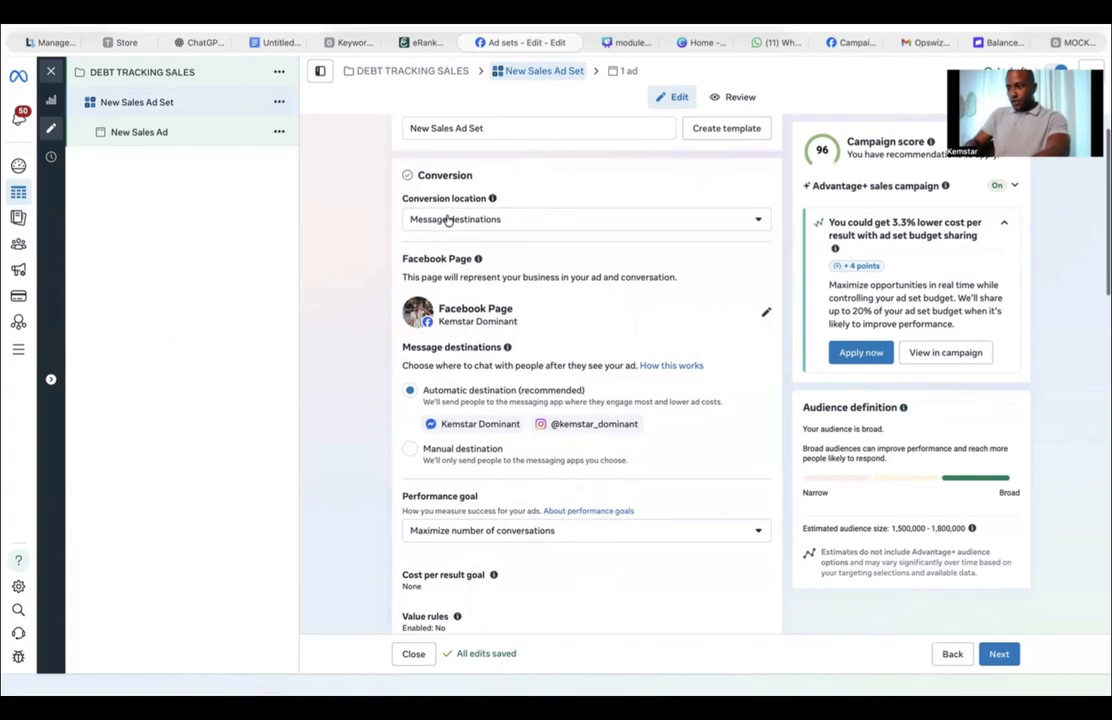
left_click(476, 221)
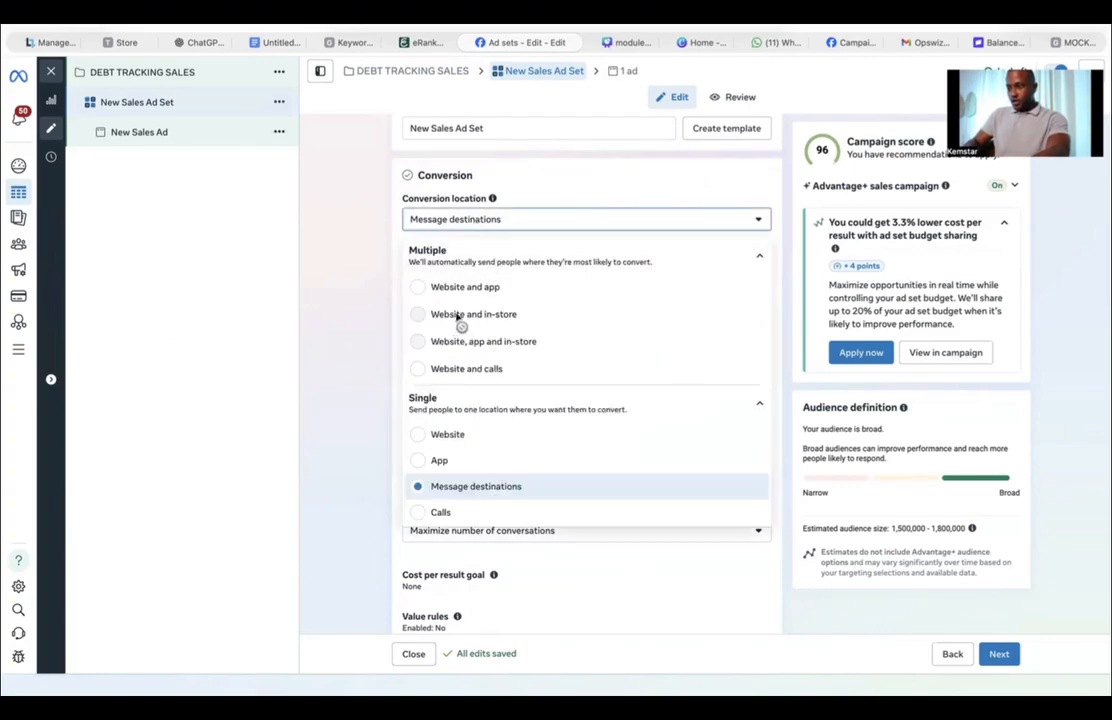
left_click(442, 436)
left_click(471, 413)
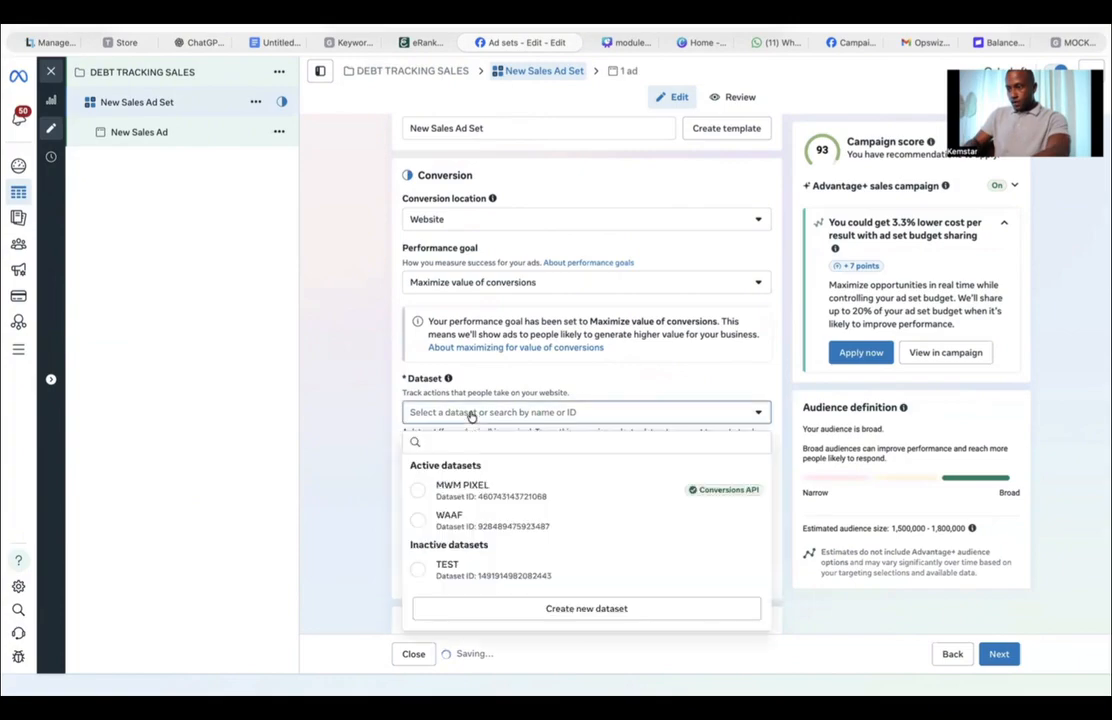
left_click(347, 413)
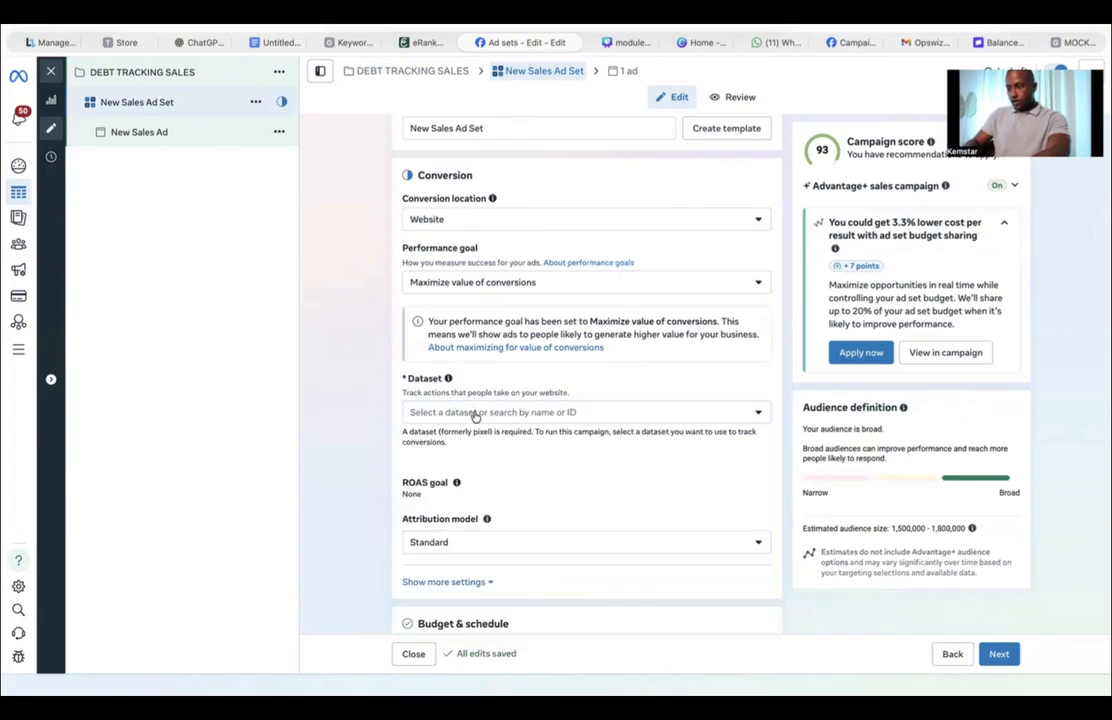
Step: Create a new dataset named BUDGET TRACKER and return to creating the ad set
left_click(475, 413)
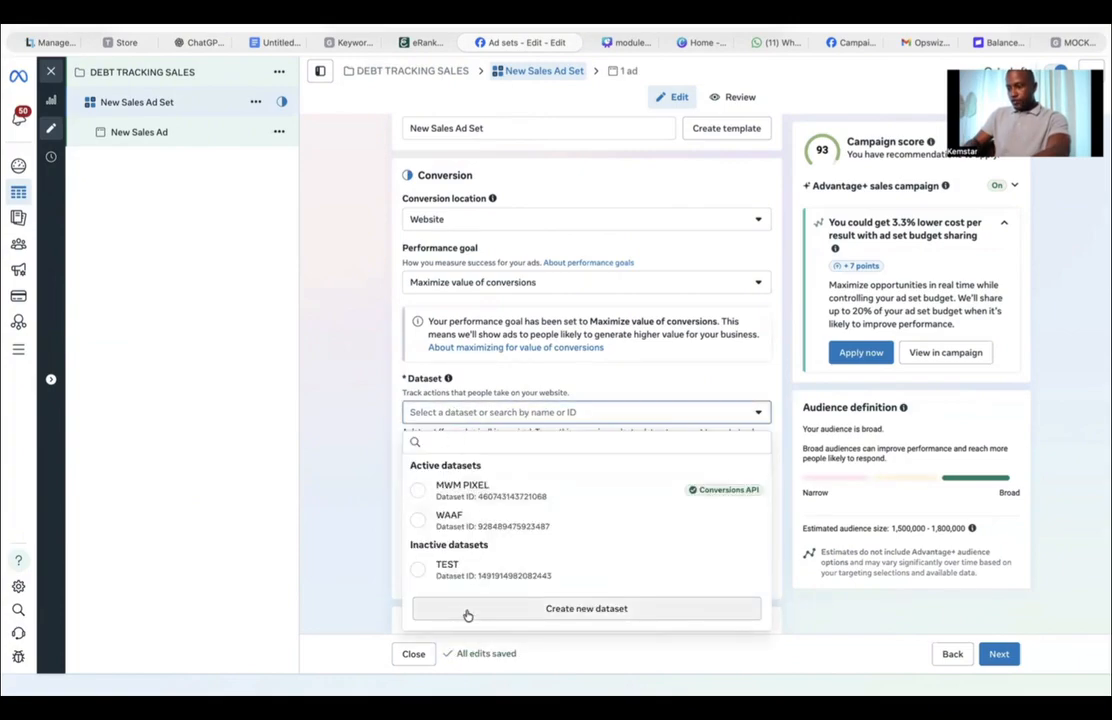
left_click(569, 610)
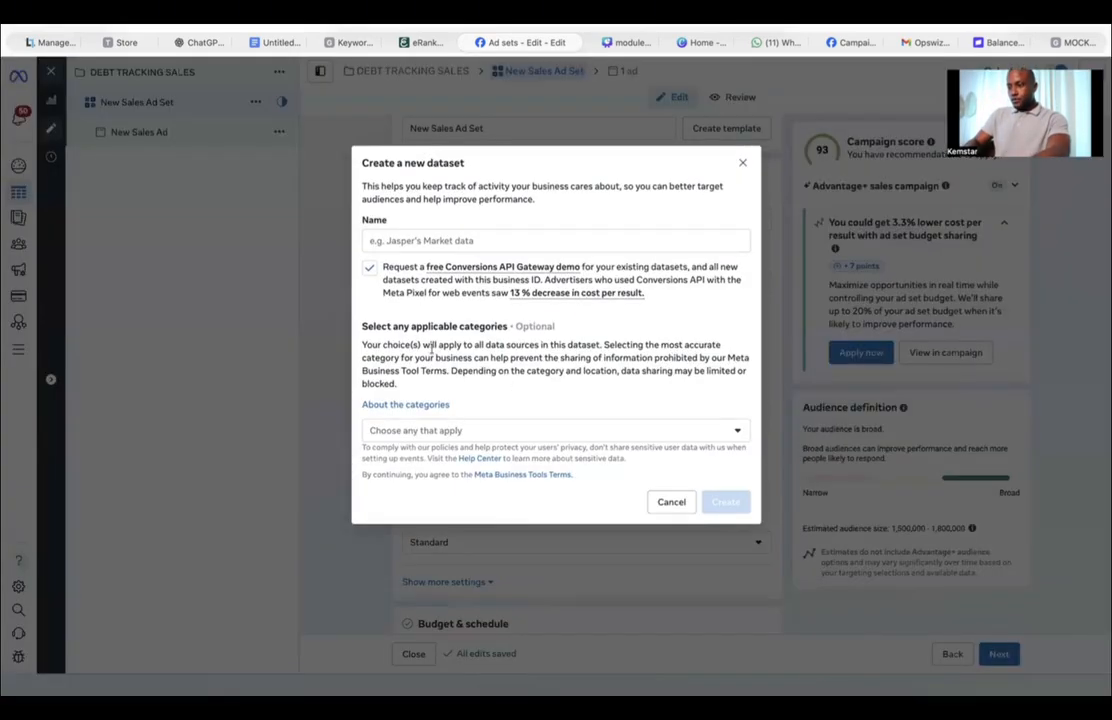
left_click(413, 239)
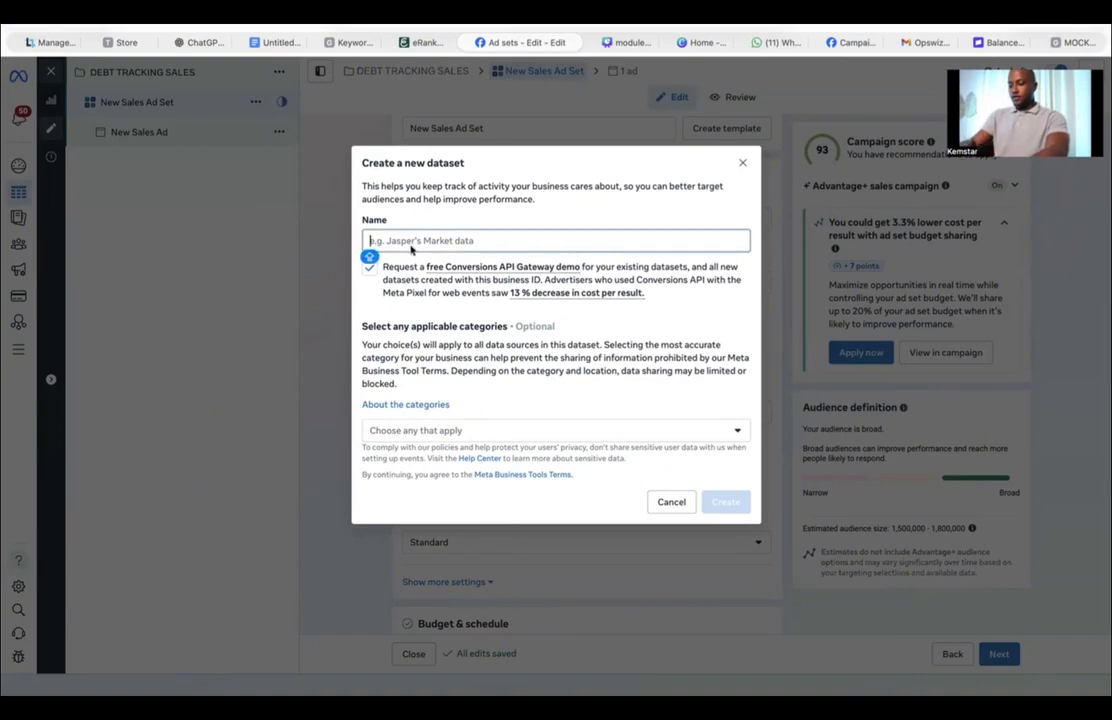
type("B")
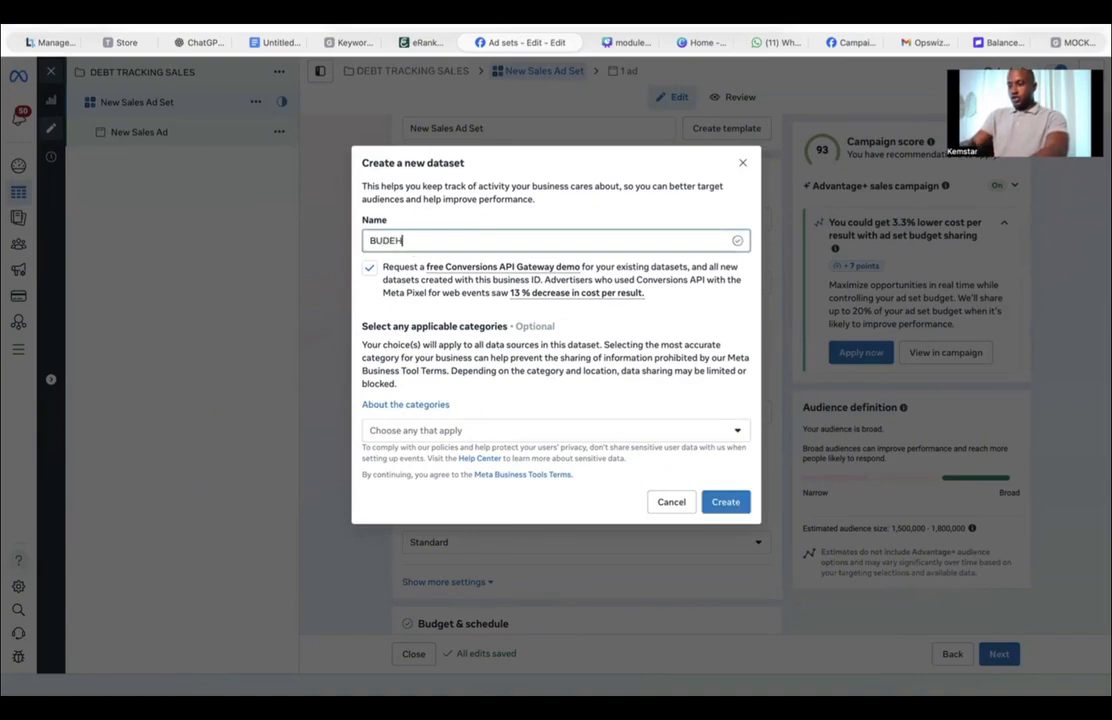
type("UDGET TRACKER")
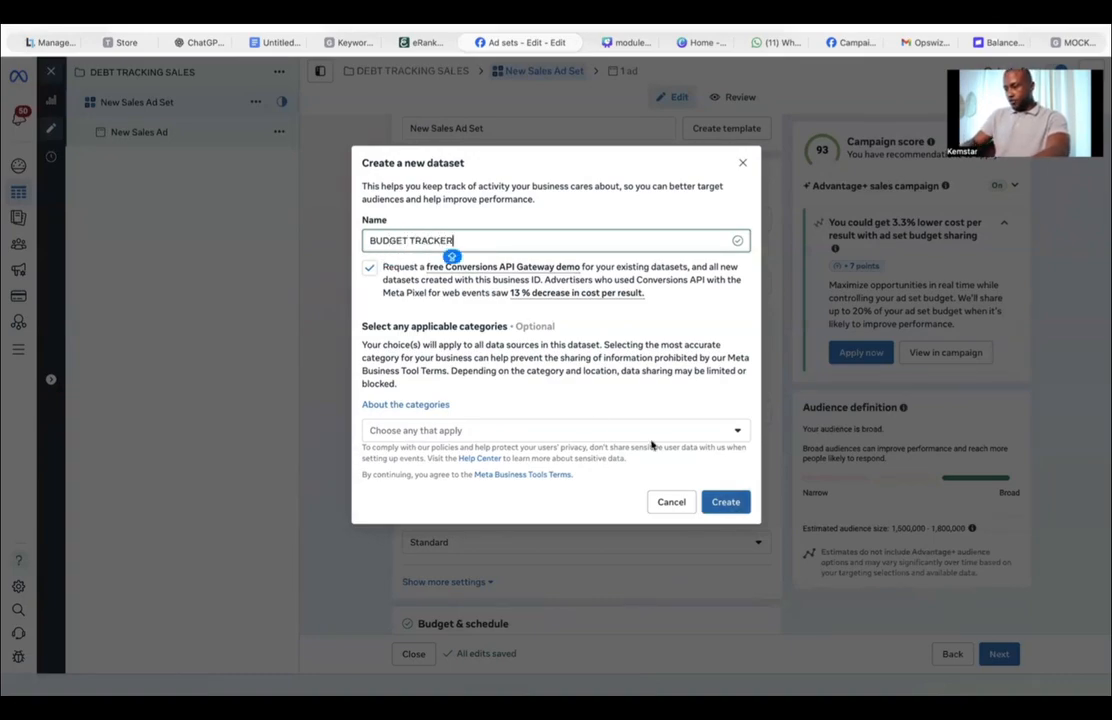
left_click(727, 506)
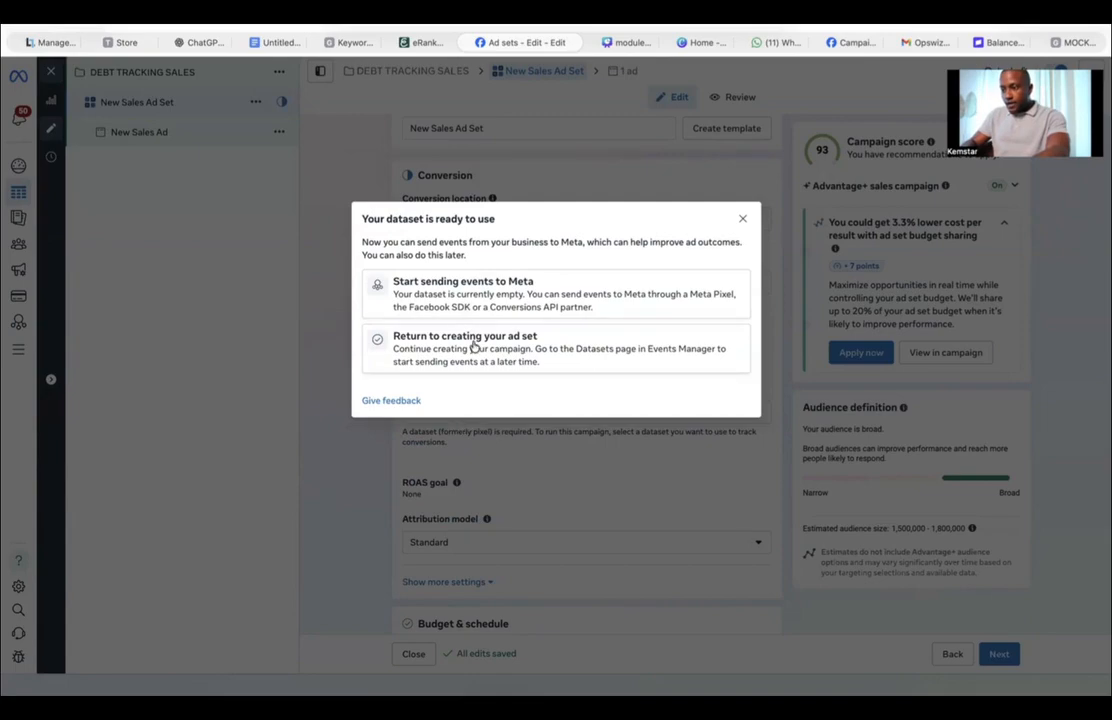
left_click(467, 350)
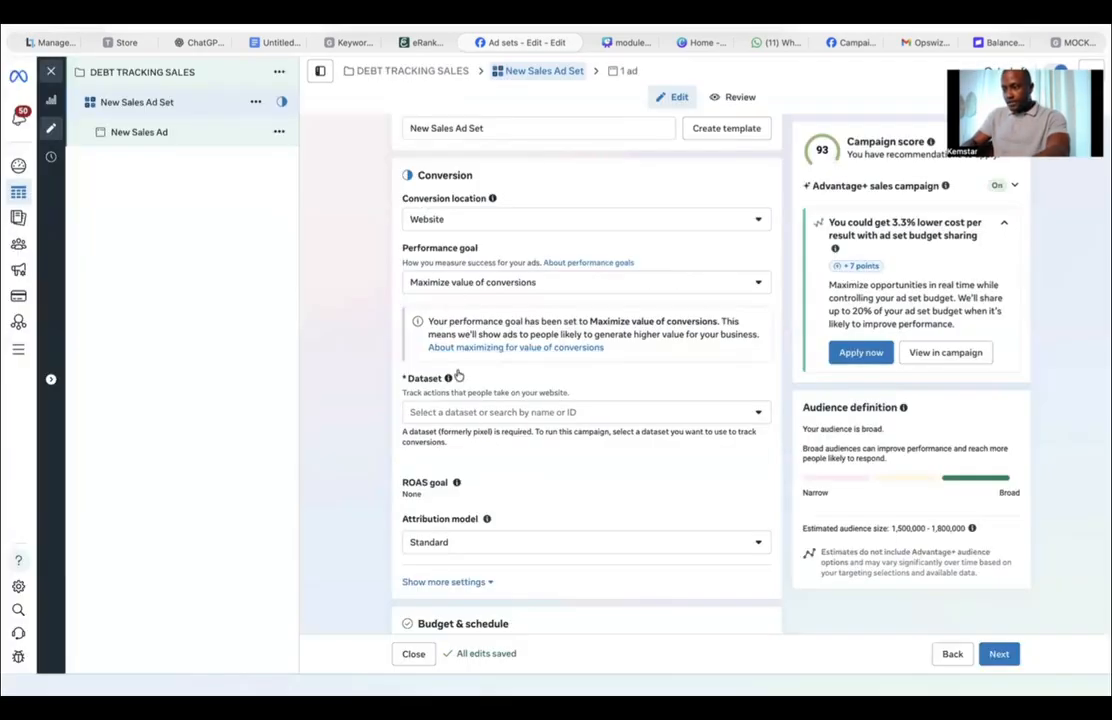
Step: Select BUDGET TRACKER as the ad set's dataset
left_click(517, 413)
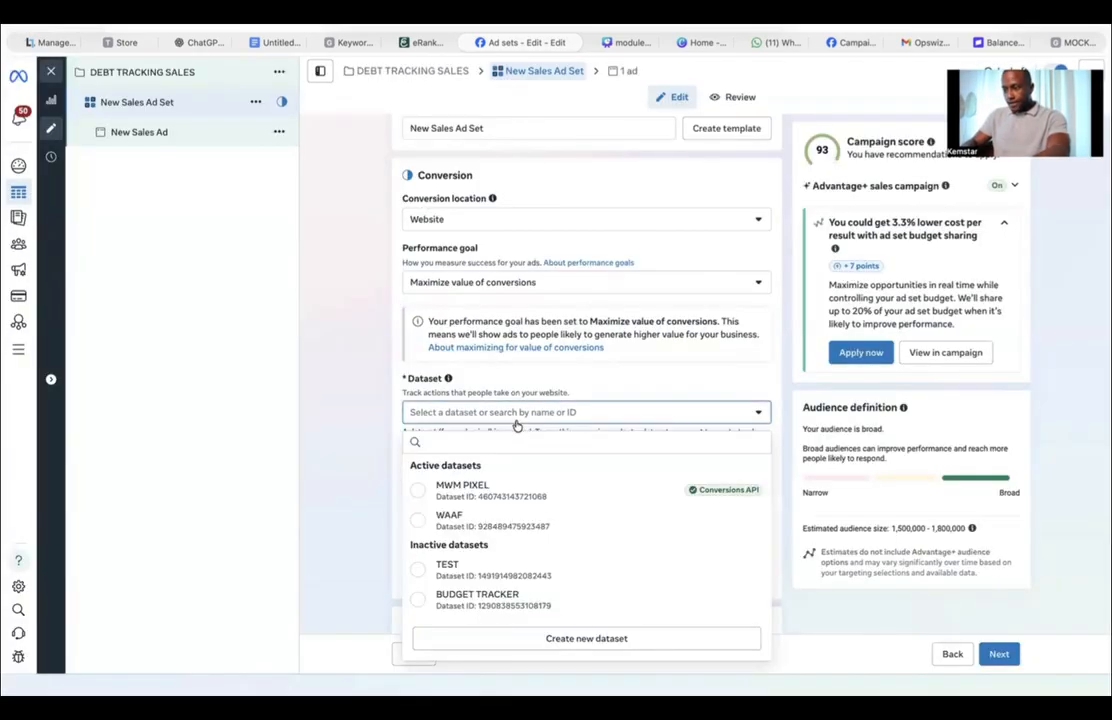
left_click(490, 600)
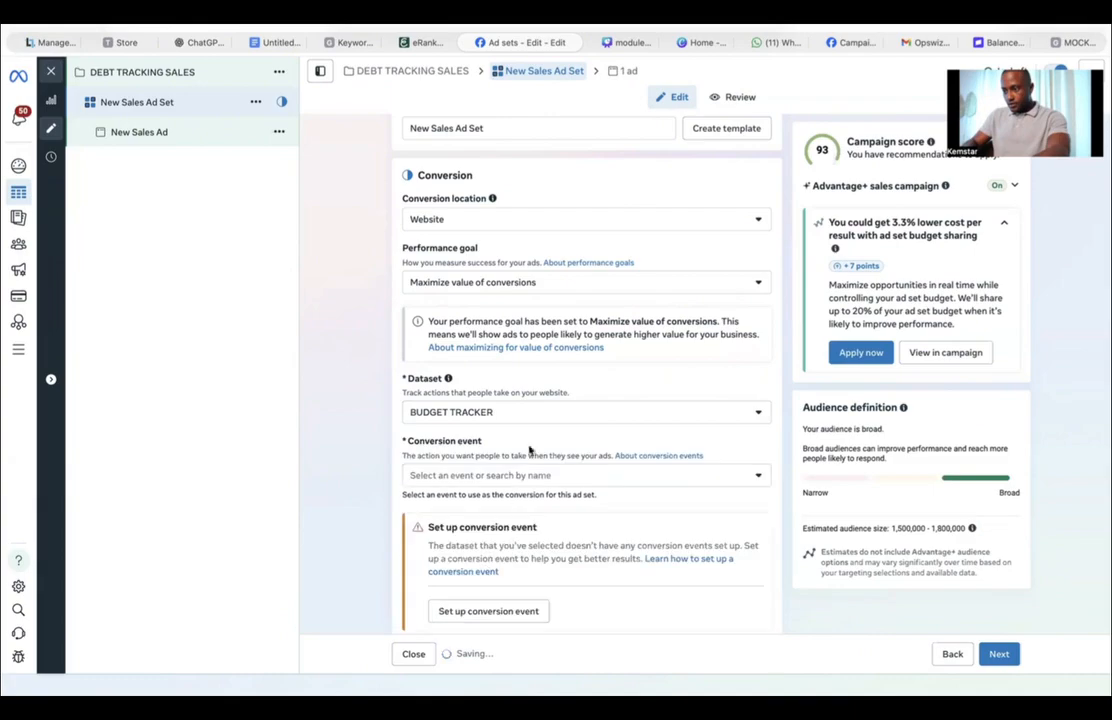
left_click(540, 416)
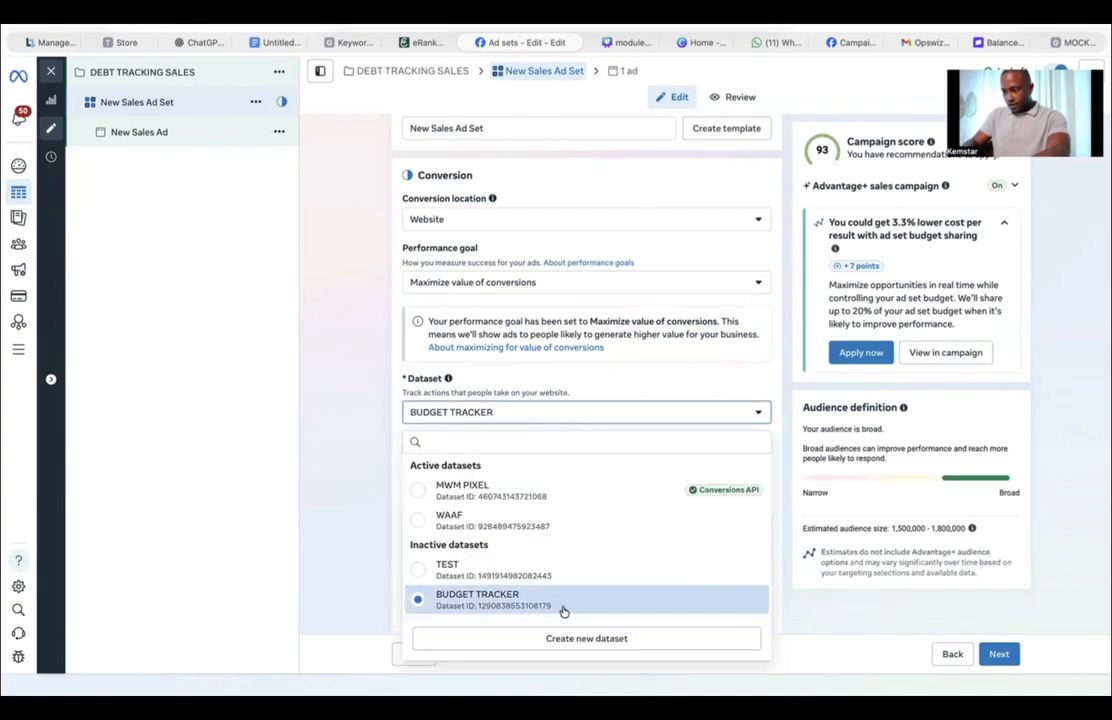
left_click(517, 607)
left_click(509, 604)
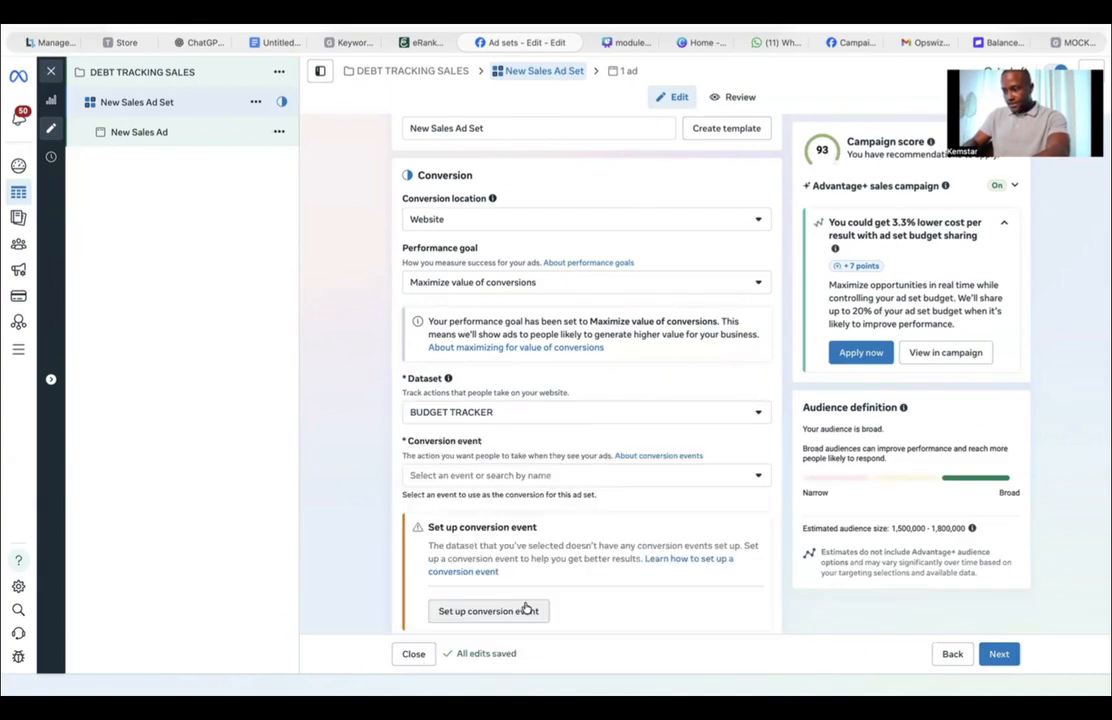
Step: Try to set the conversion event to Purchase by searching the event list
left_click(499, 478)
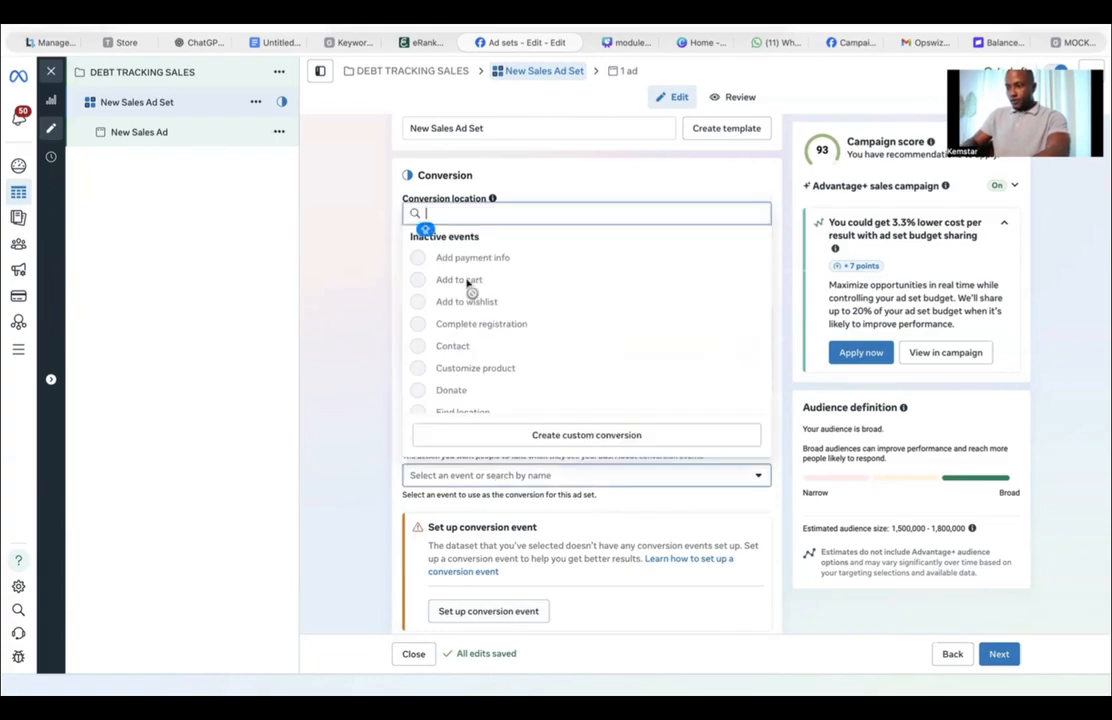
type("PUR")
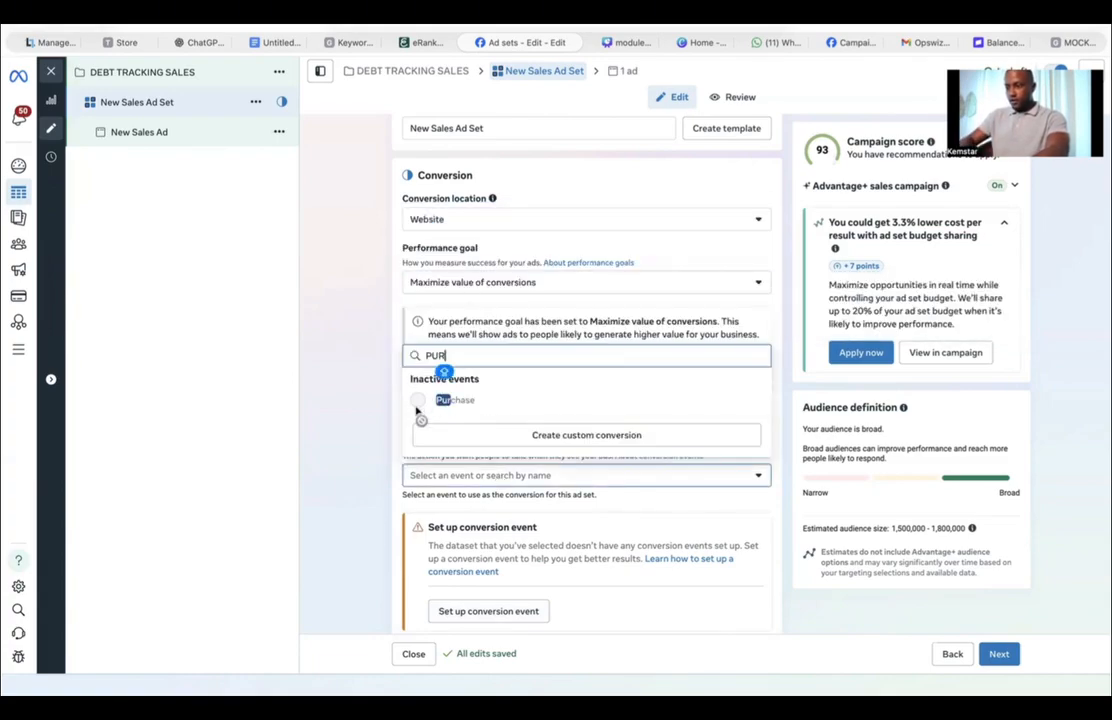
left_click(390, 398)
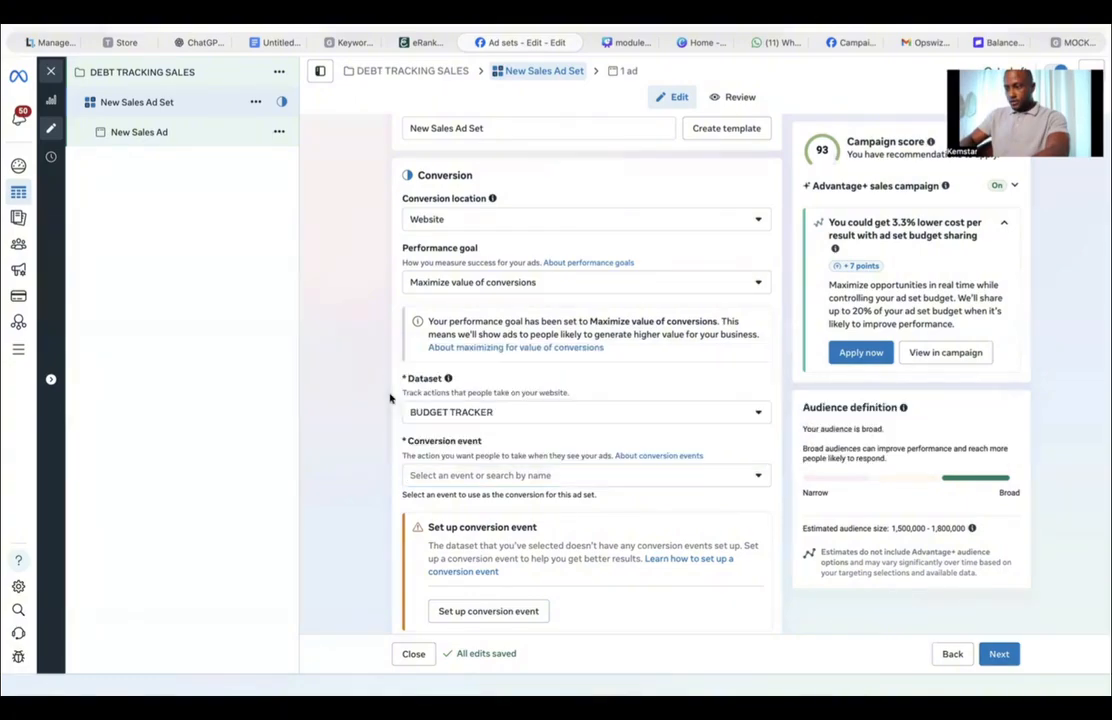
left_click(485, 478)
left_click(508, 472)
left_click(464, 477)
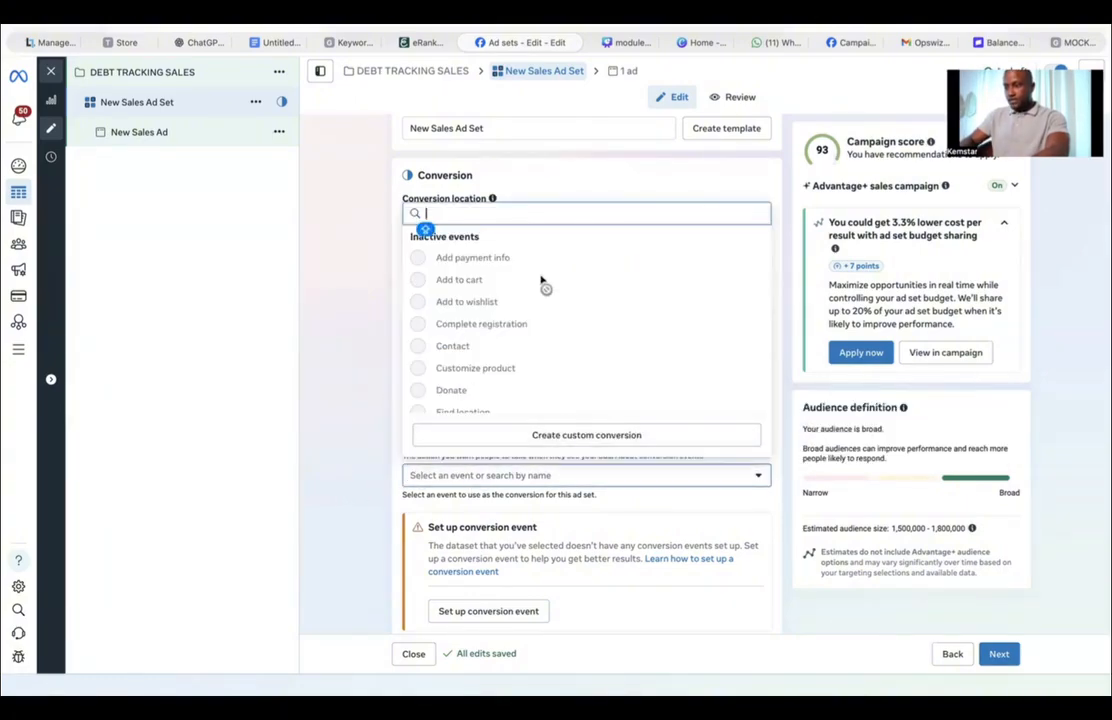
left_click(308, 346)
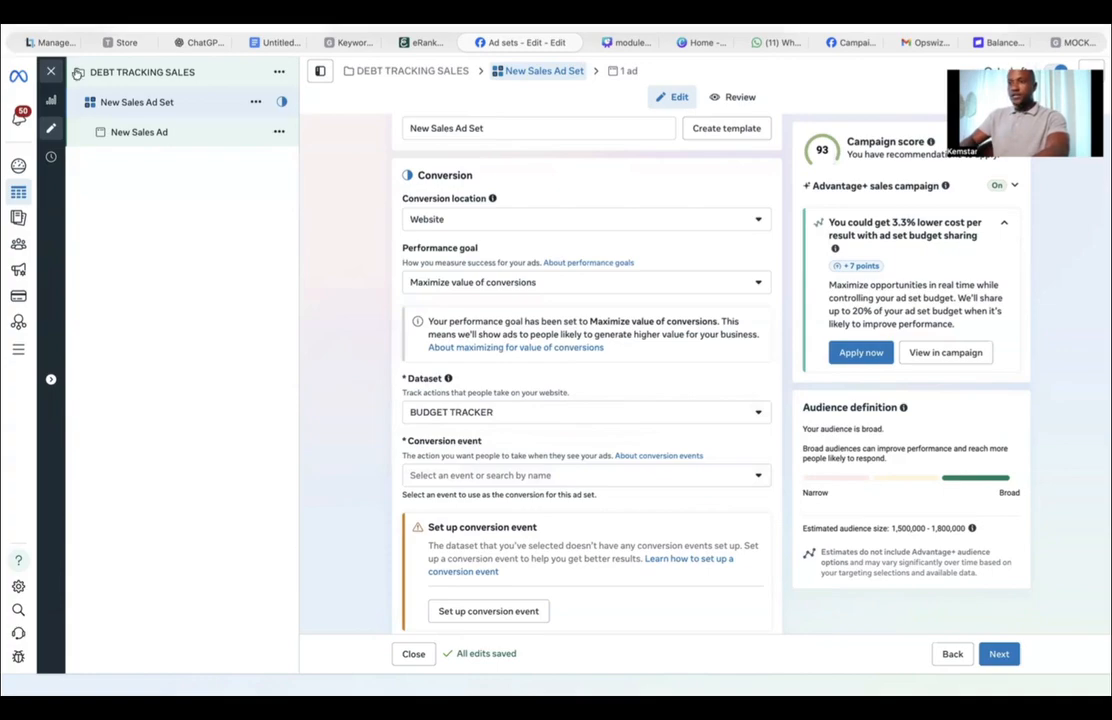
Step: Open Events Manager and copy the BUDGET TRACKER dataset ID
left_click(51, 72)
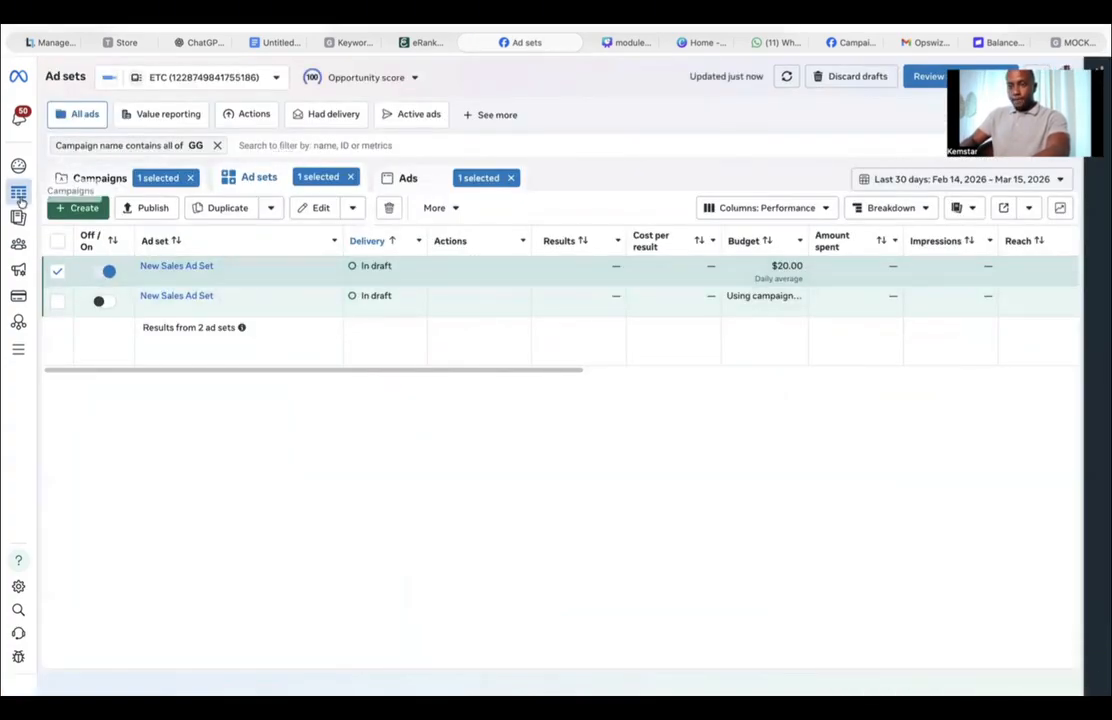
mouse_move(32, 352)
left_click(55, 324)
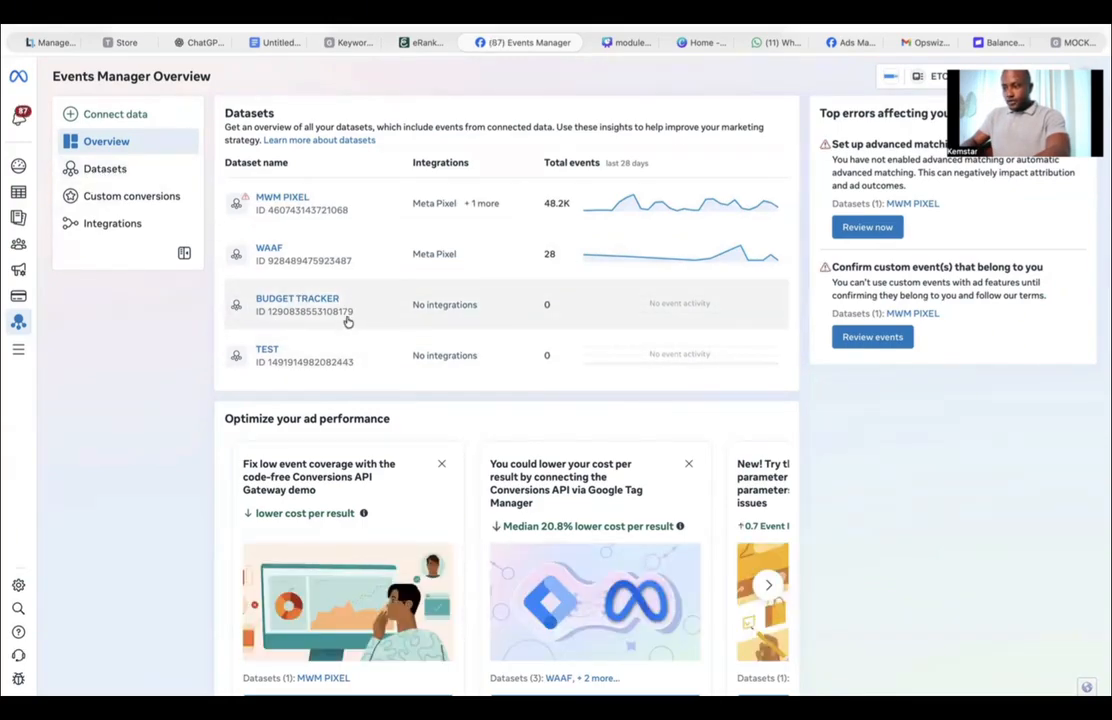
left_click_drag(352, 312, 283, 313)
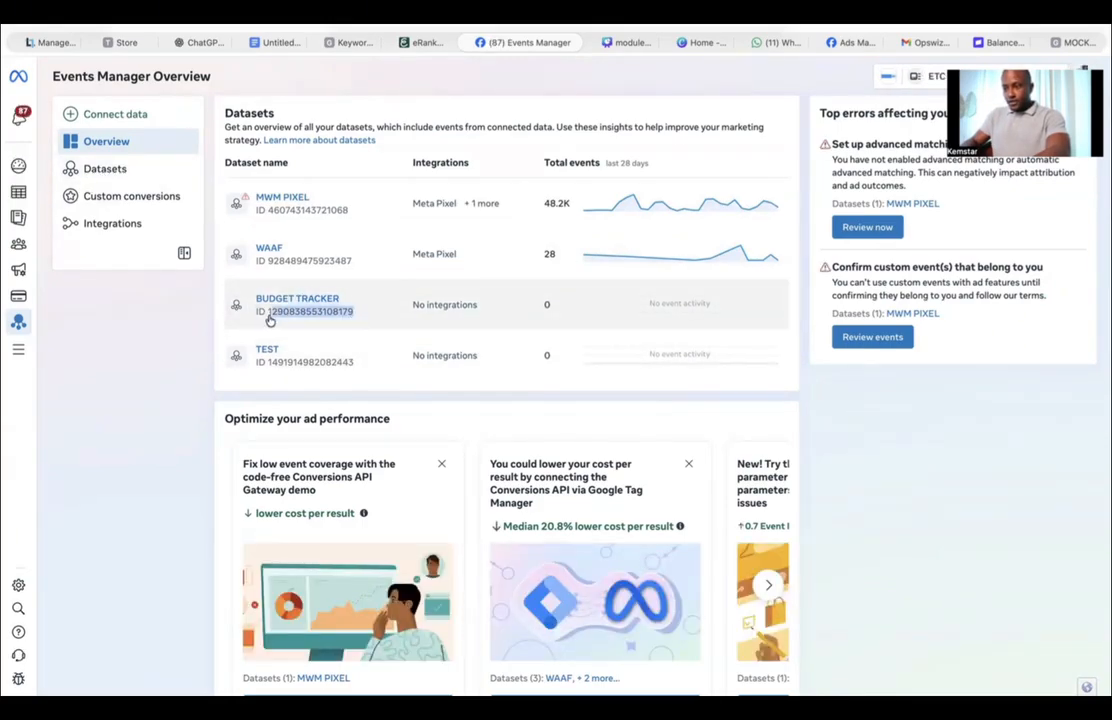
right_click(292, 233)
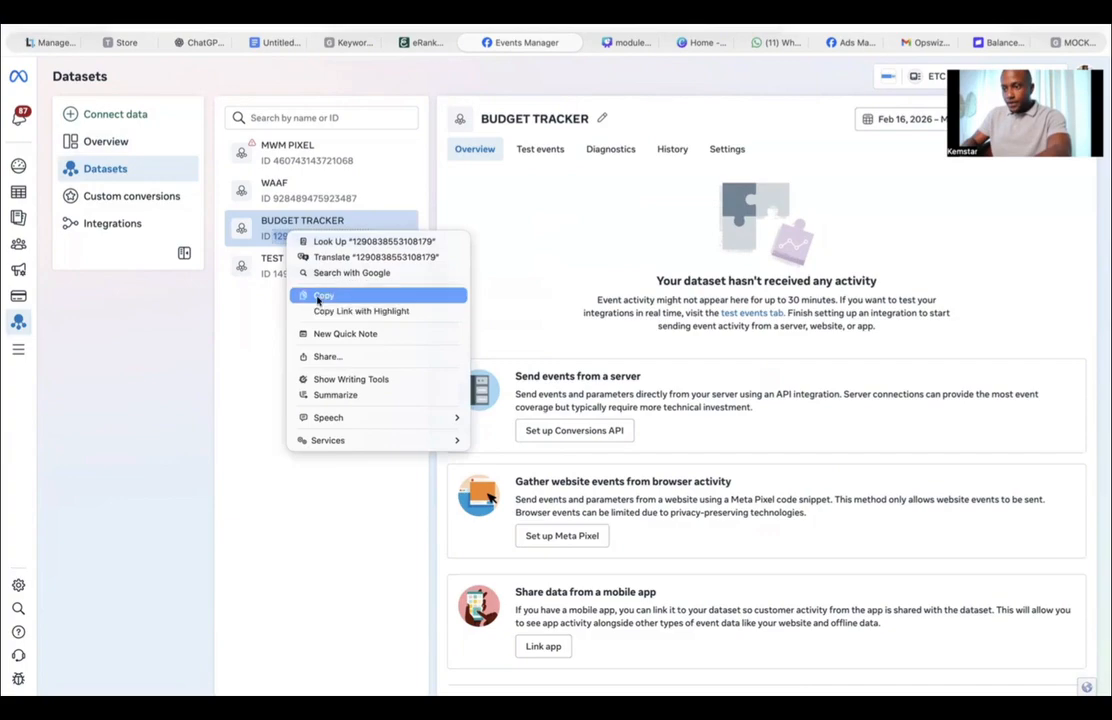
left_click(318, 297)
Step: Switch to the website builder tab and open the site's Applications settings
left_click(110, 42)
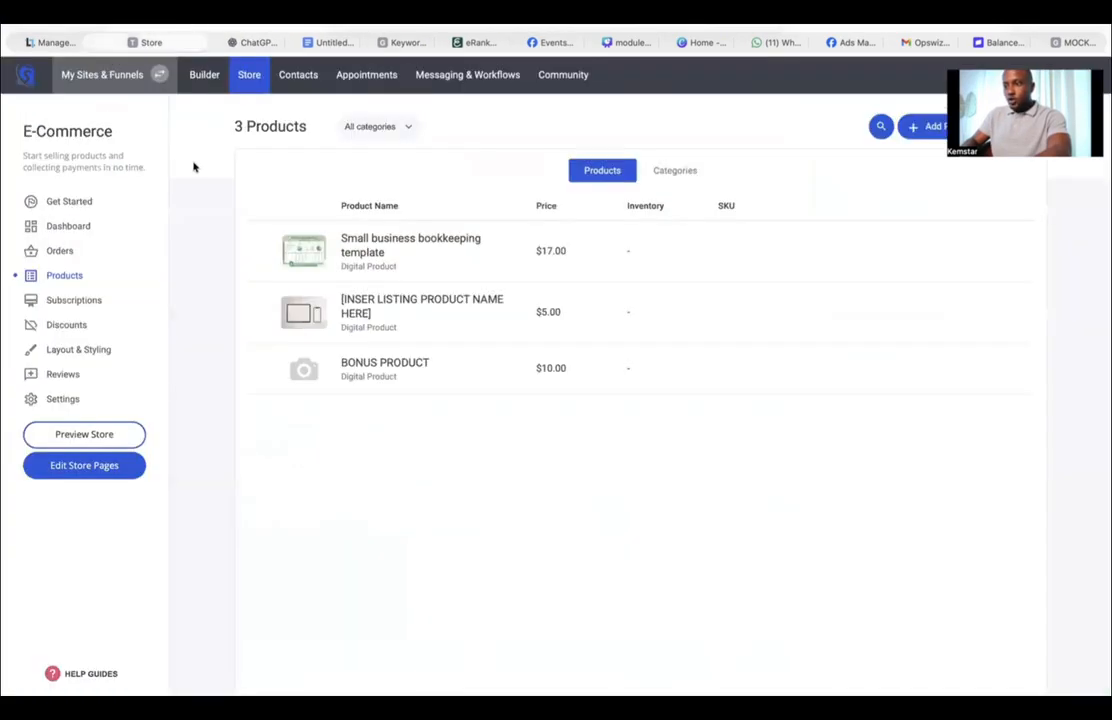
left_click(199, 80)
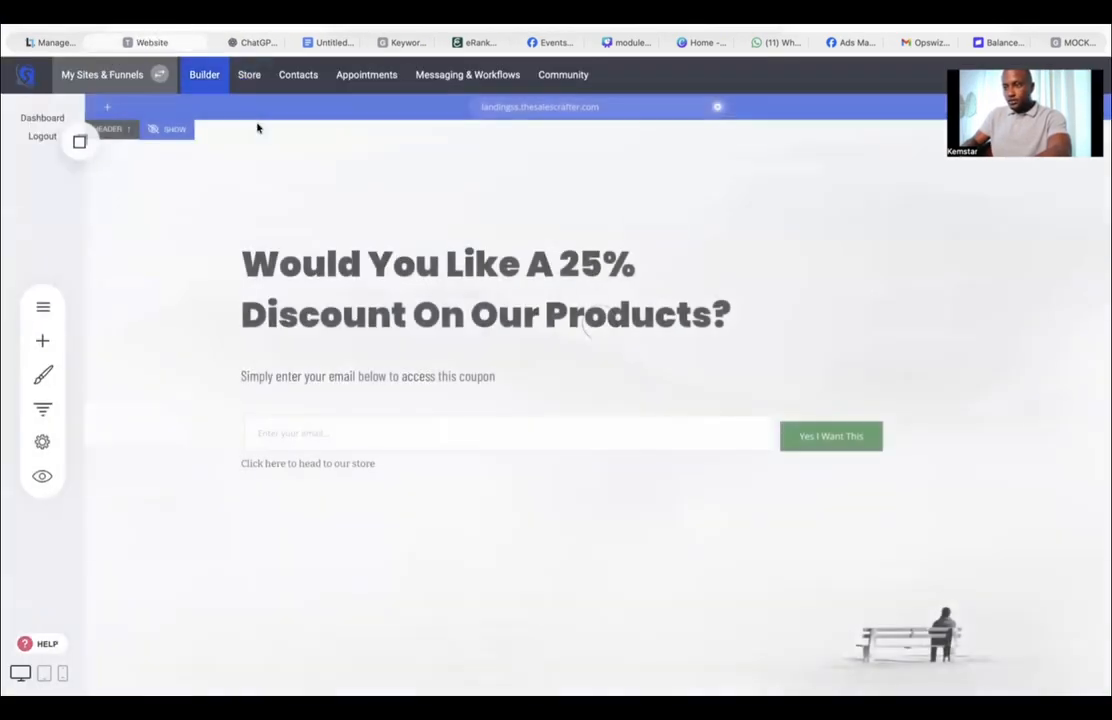
left_click(42, 442)
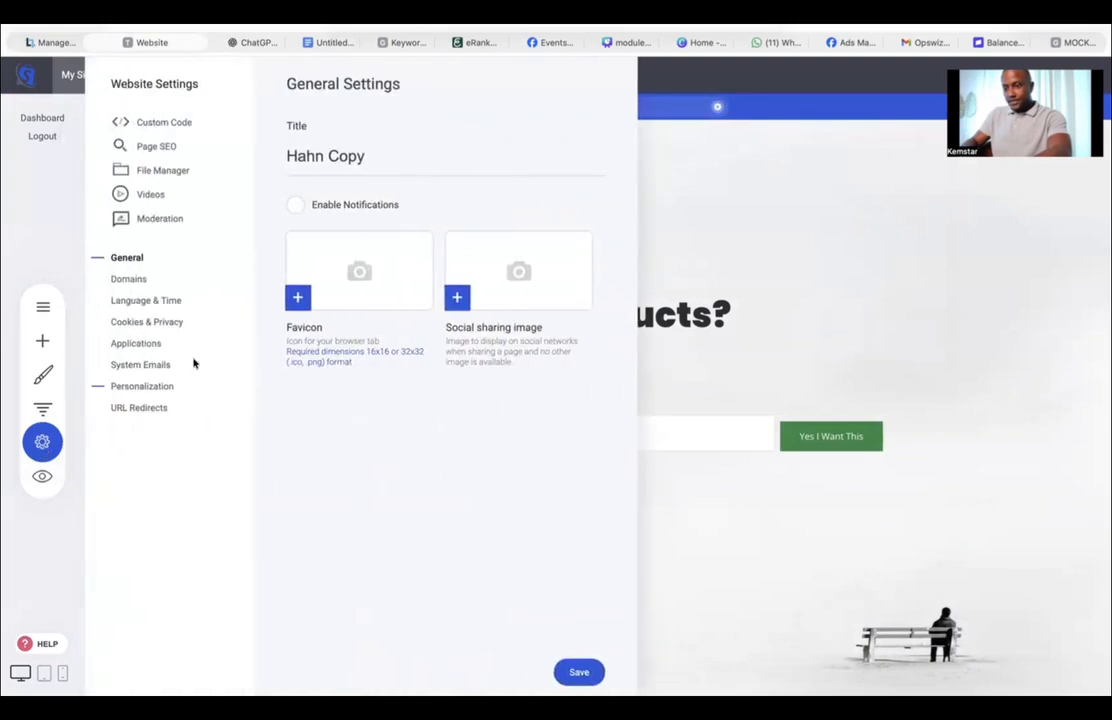
left_click(135, 345)
Step: Add a Facebook Pixel application, paste the copied dataset ID as the pixel ID, and save and verify it
left_click(520, 103)
left_click(689, 357)
right_click(509, 235)
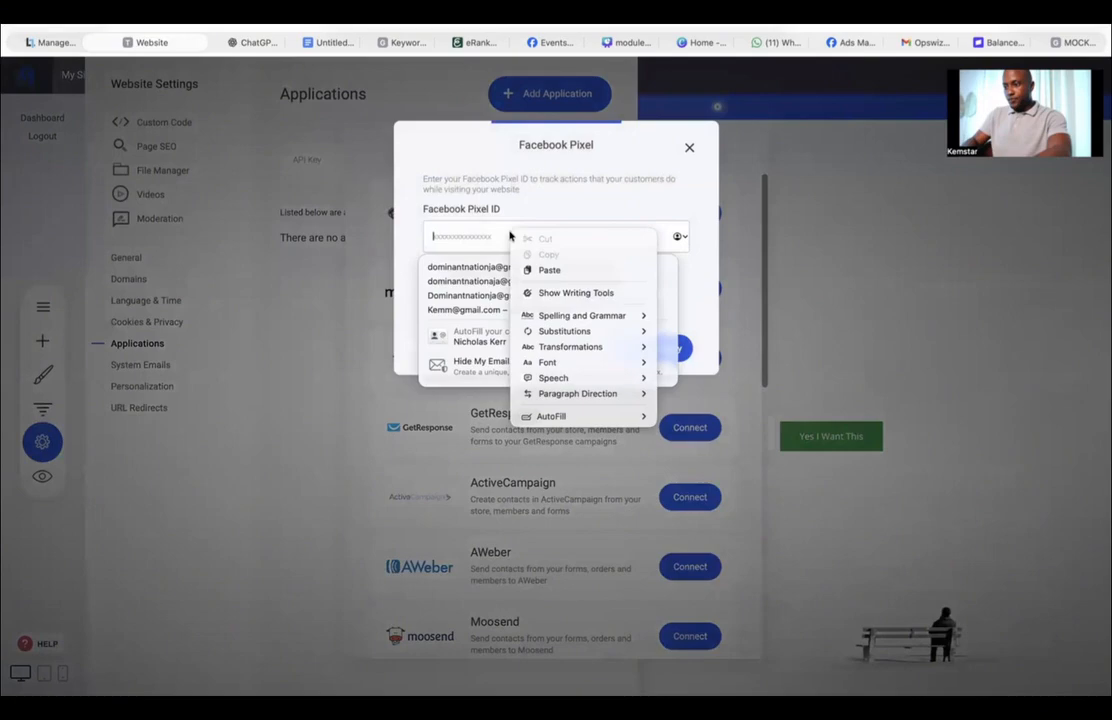
left_click(548, 270)
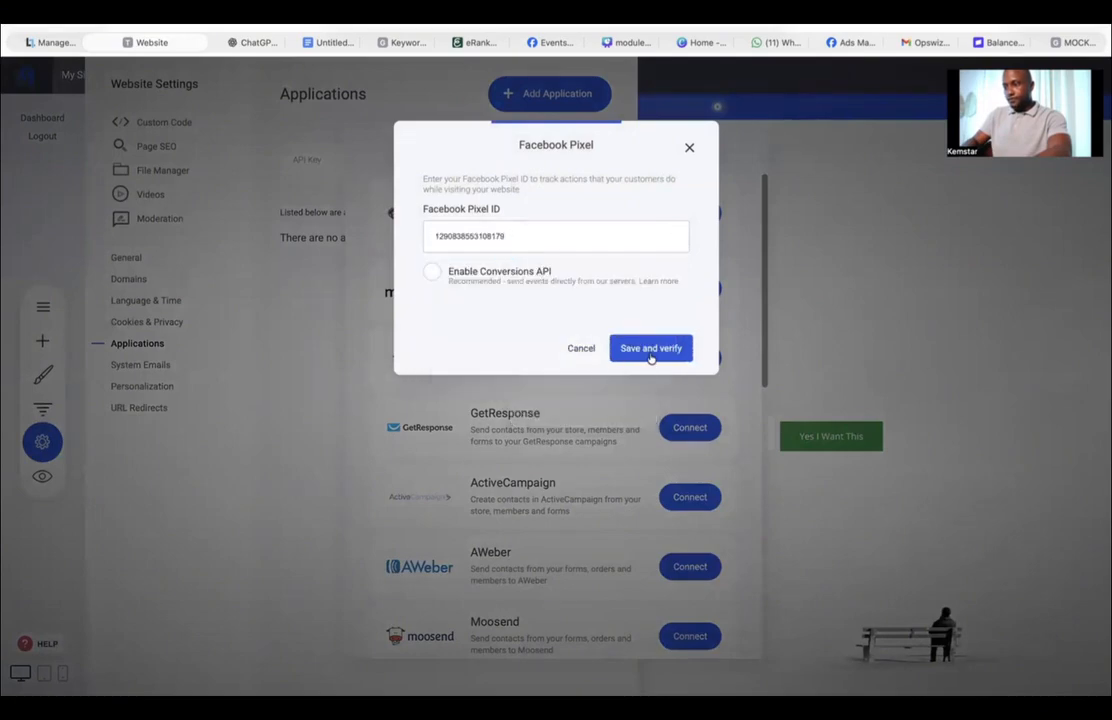
left_click(650, 350)
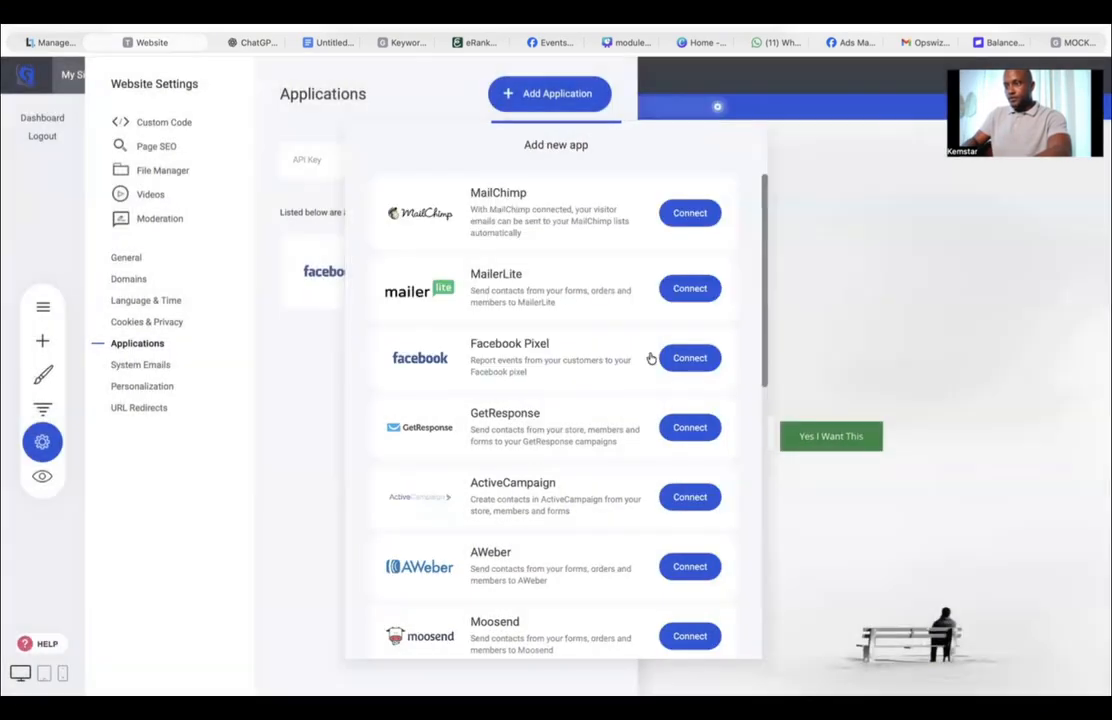
Step: Close the app dialog, return to Events Manager, and open BUDGET TRACKER's test events for the Website channel with the website events check expanded
left_click(322, 372)
left_click(790, 248)
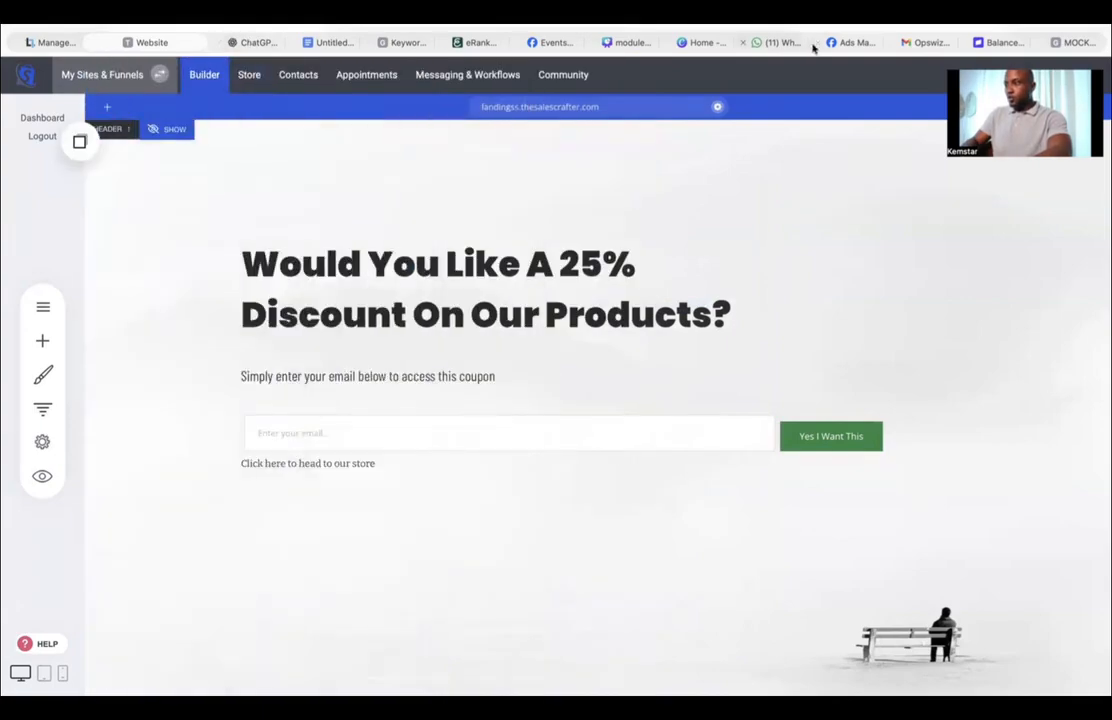
left_click(850, 42)
left_click(503, 42)
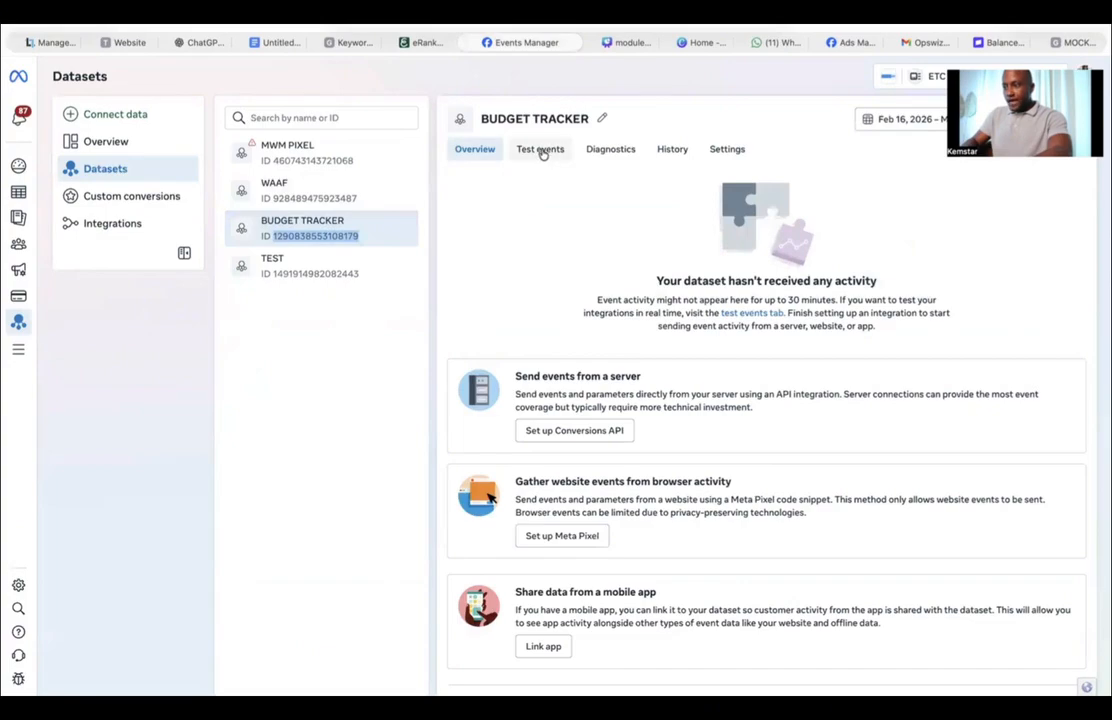
left_click(543, 151)
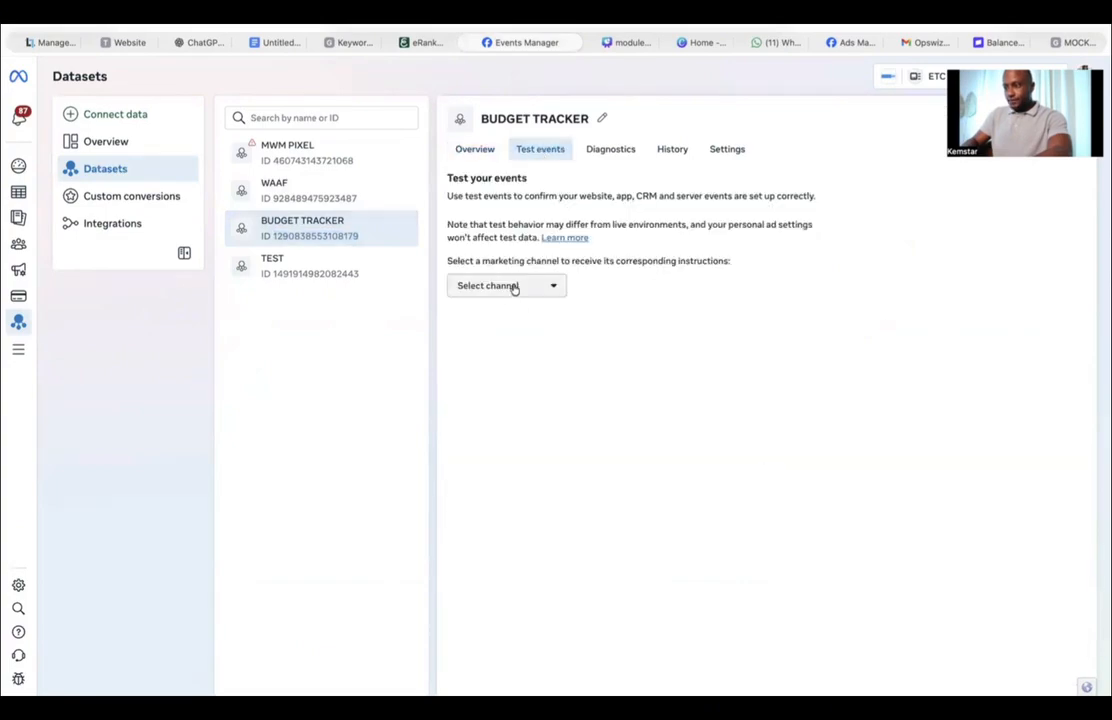
left_click(512, 288)
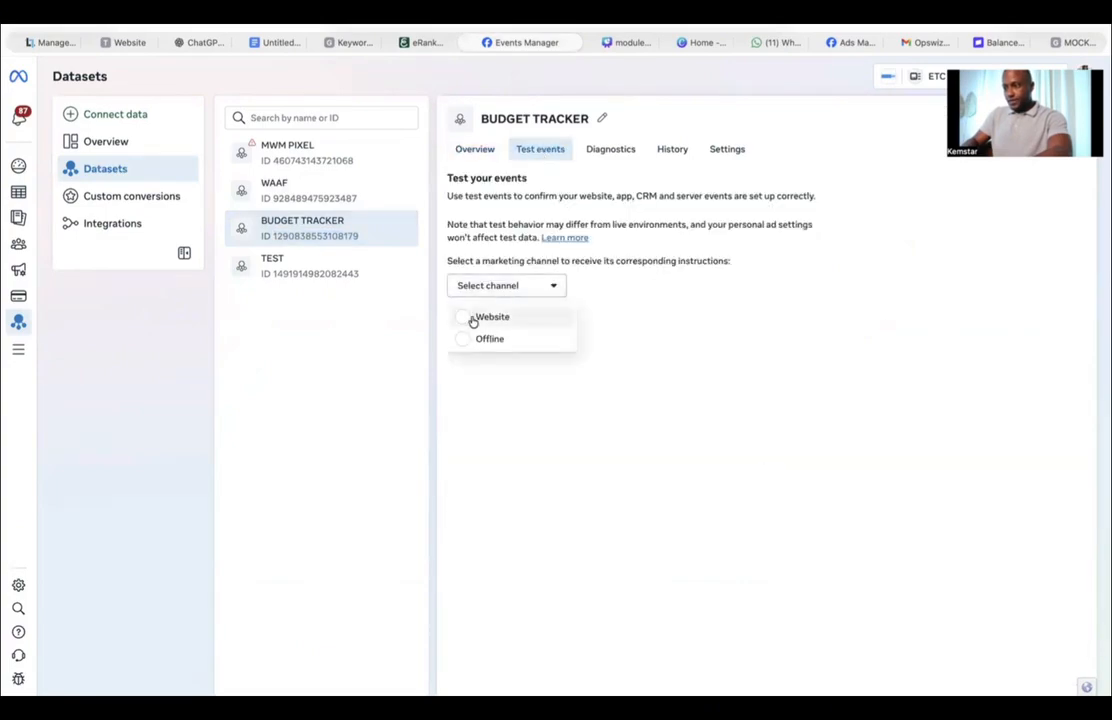
left_click(473, 318)
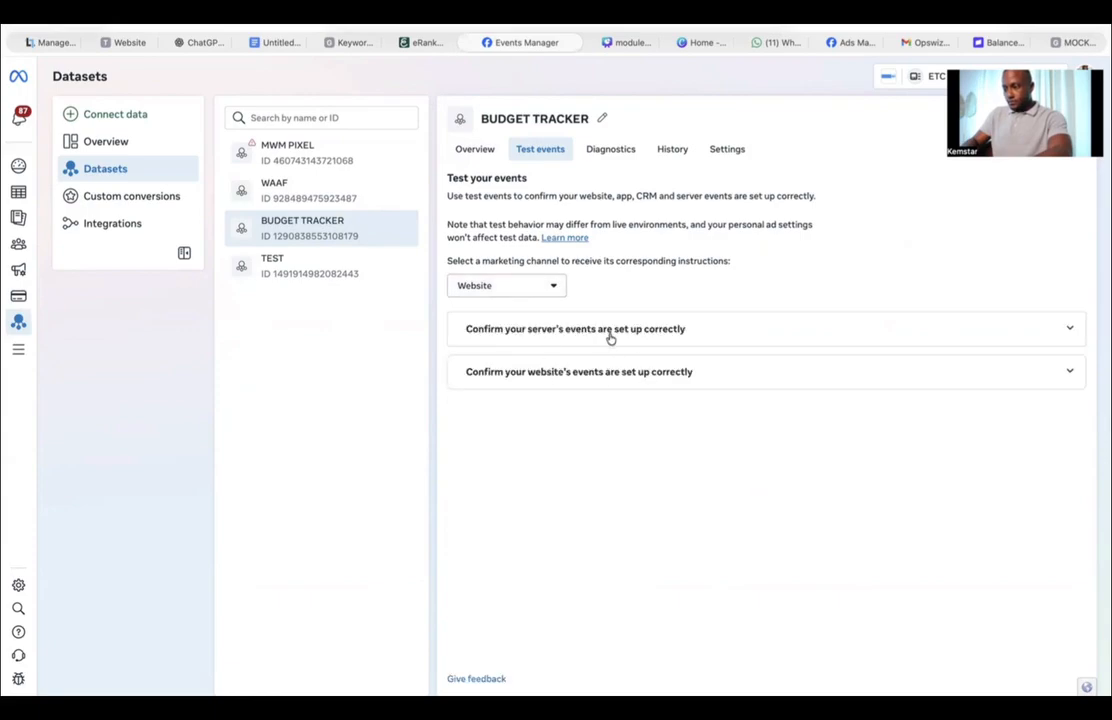
left_click(608, 369)
left_click(545, 509)
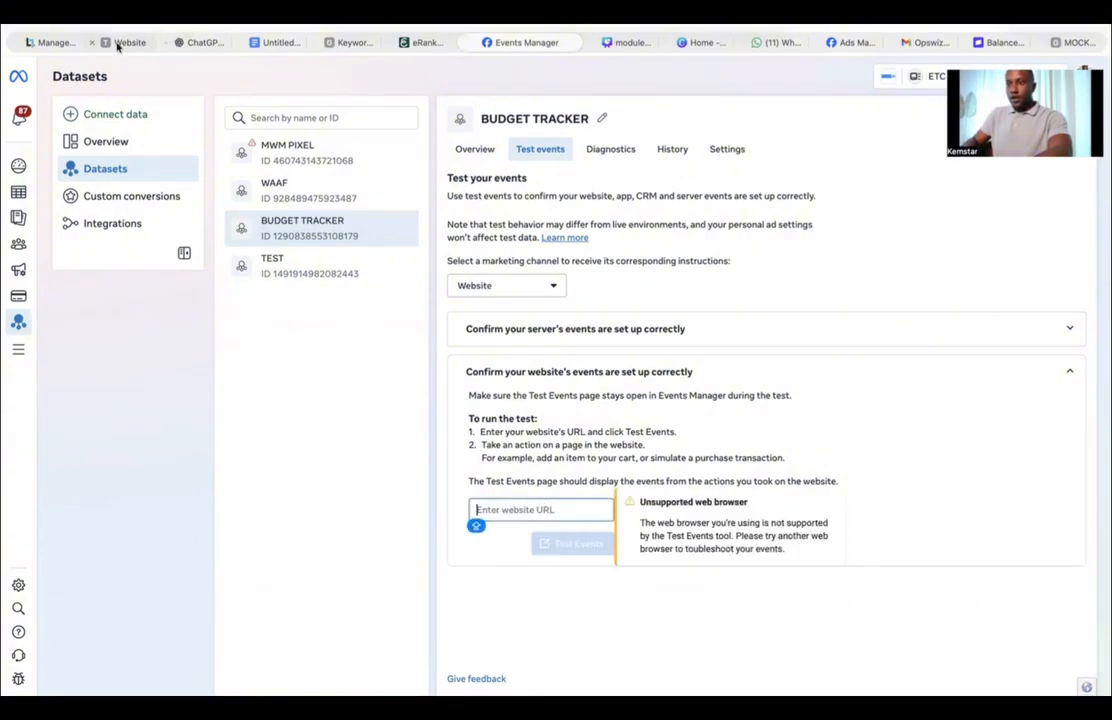
Step: In the website builder's store, open the Small business bookkeeping template product and copy its link
left_click(130, 43)
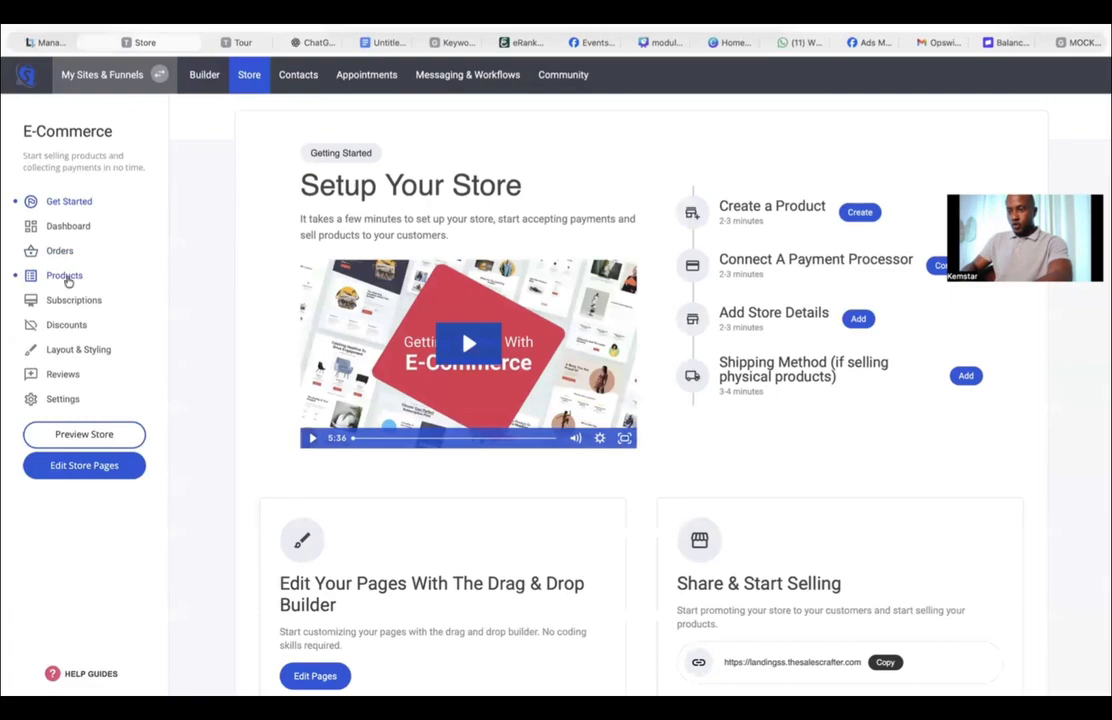
left_click(64, 276)
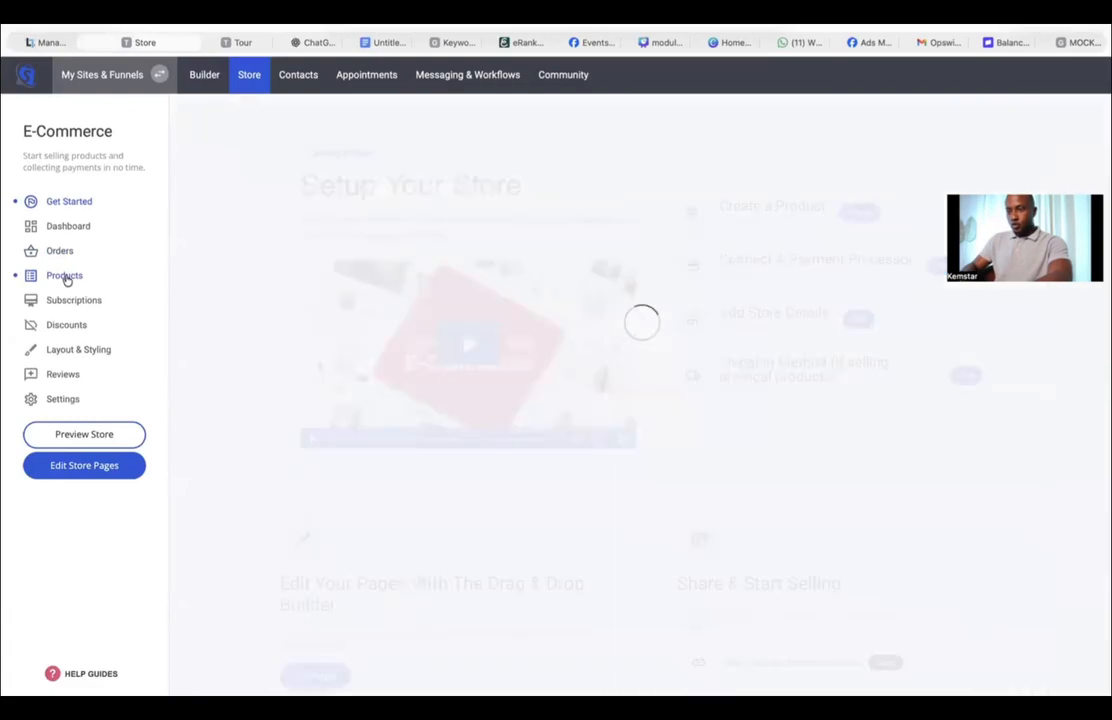
left_click(404, 250)
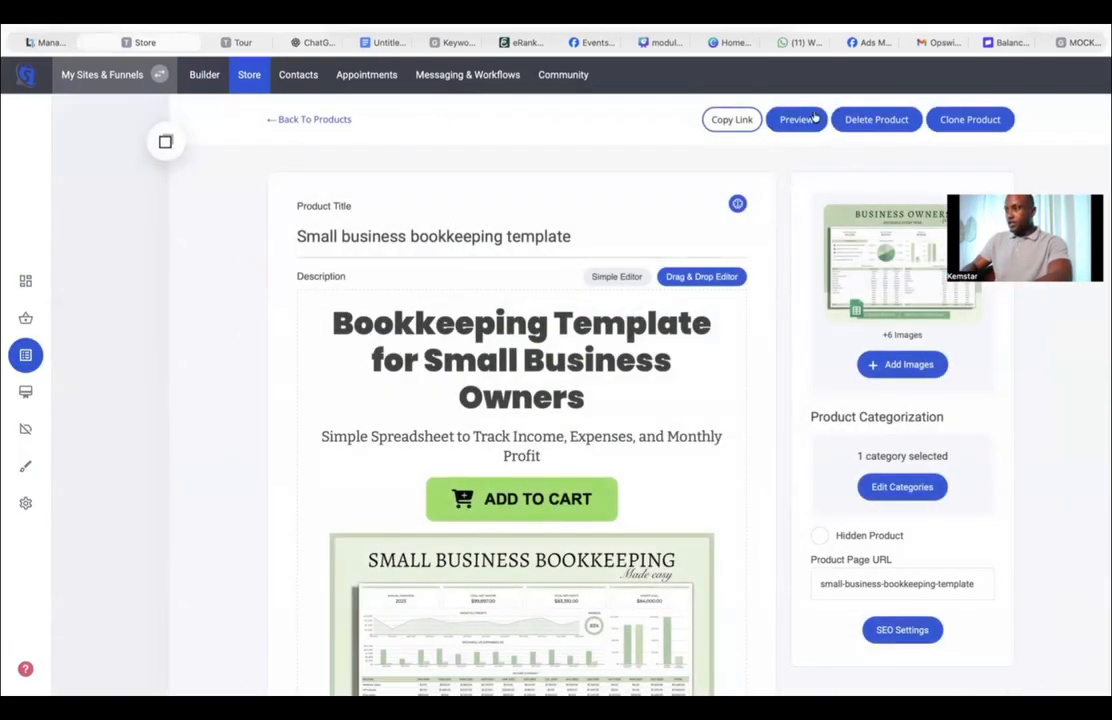
left_click(736, 119)
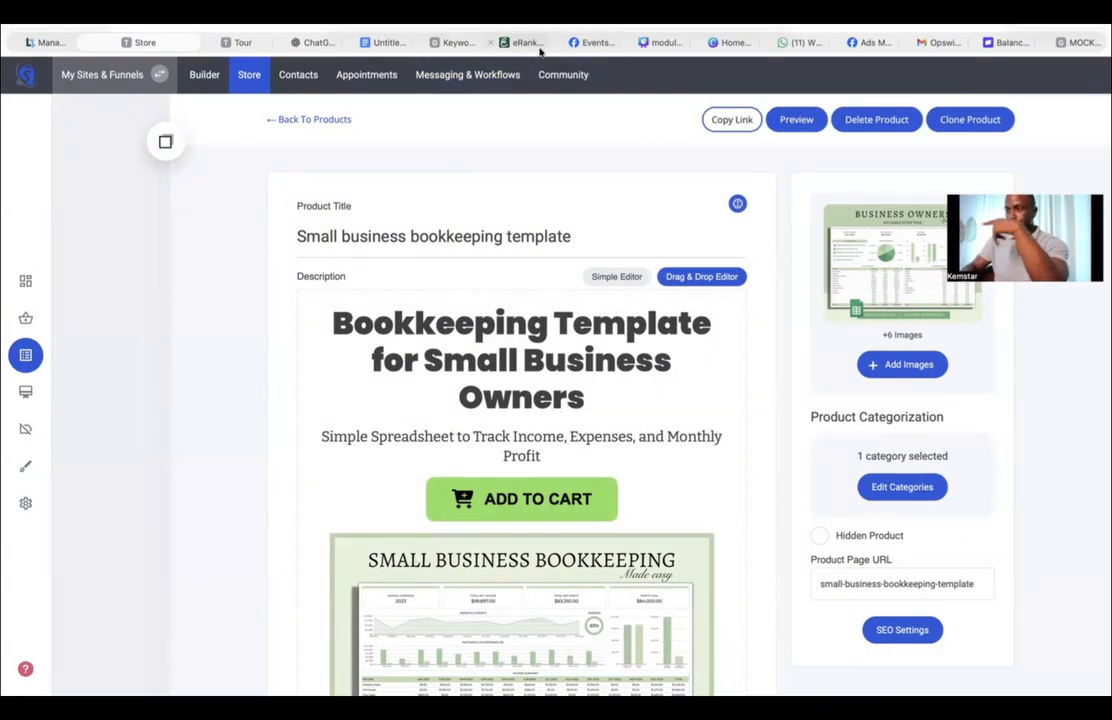
Step: Back in Events Manager, paste the product link as the website URL and start Test Events
left_click(596, 43)
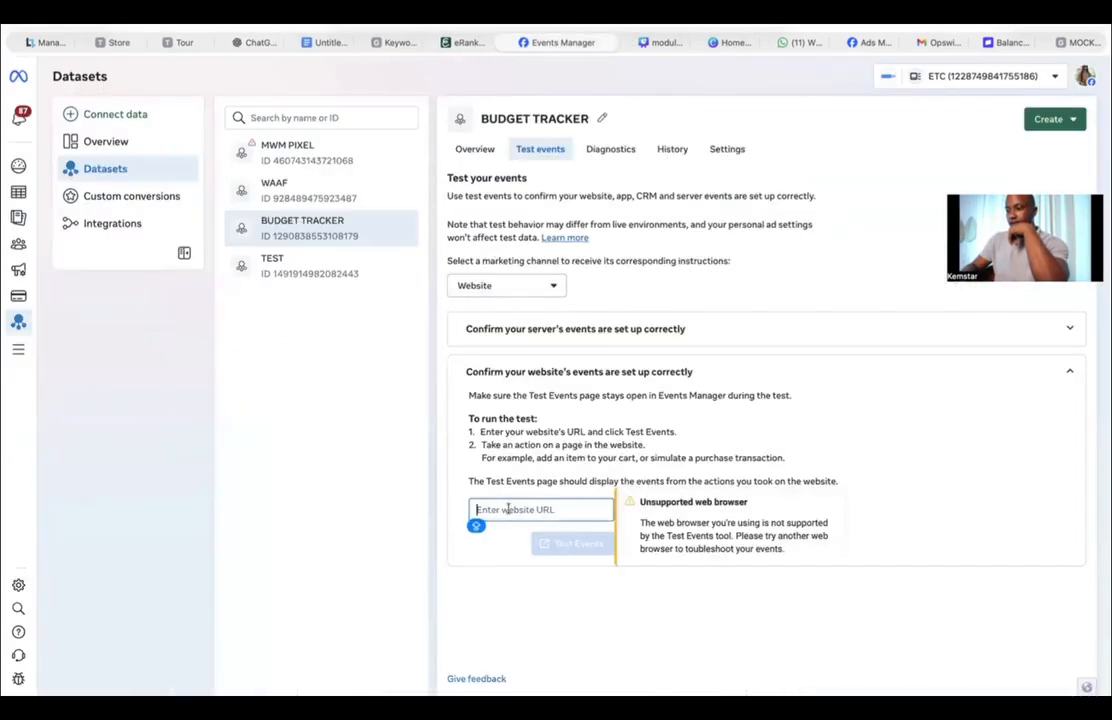
right_click(508, 510)
left_click(545, 516)
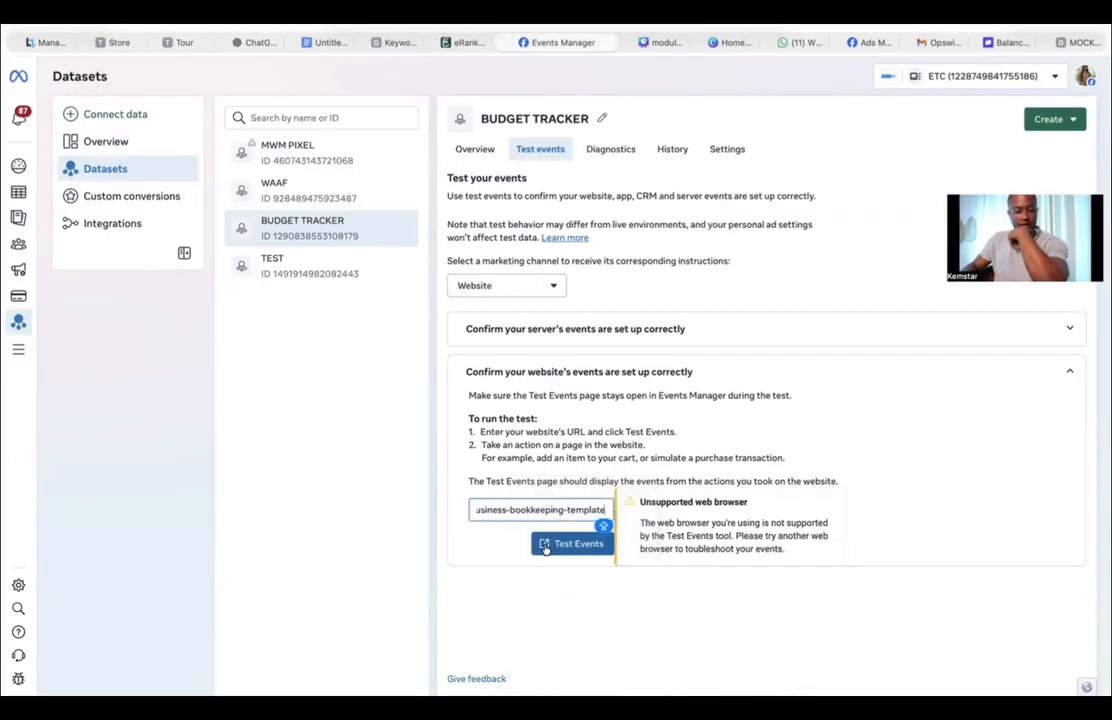
left_click(566, 545)
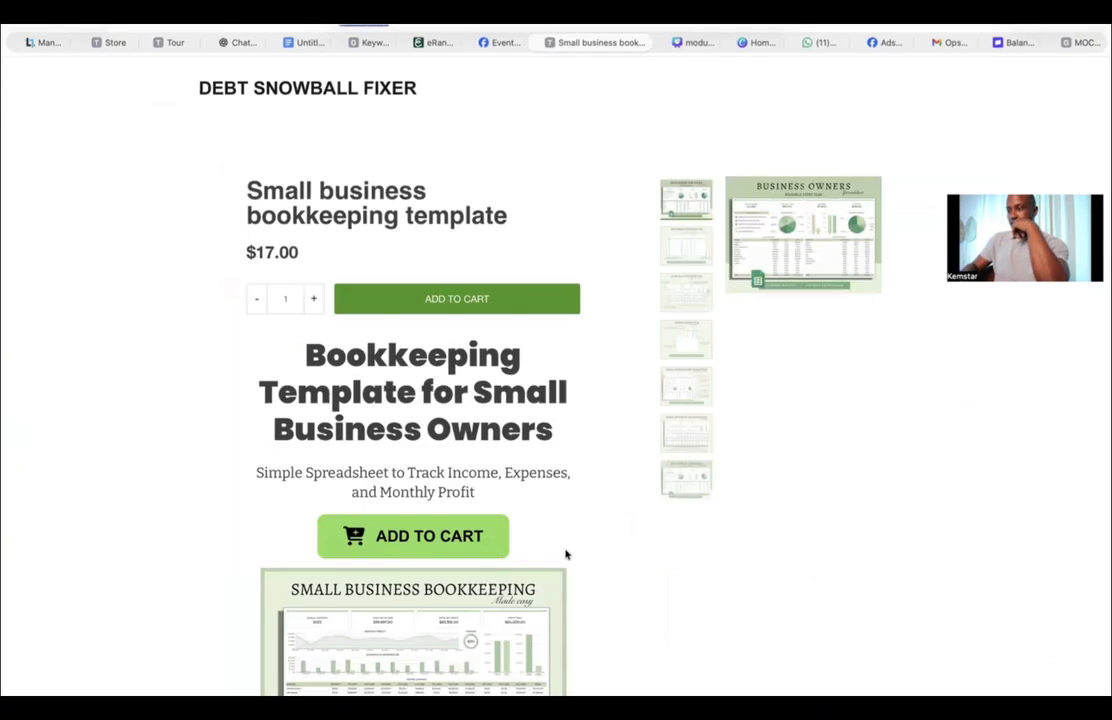
Step: Add the bookkeeping template to the cart on the opened product page and proceed to checkout
left_click(434, 302)
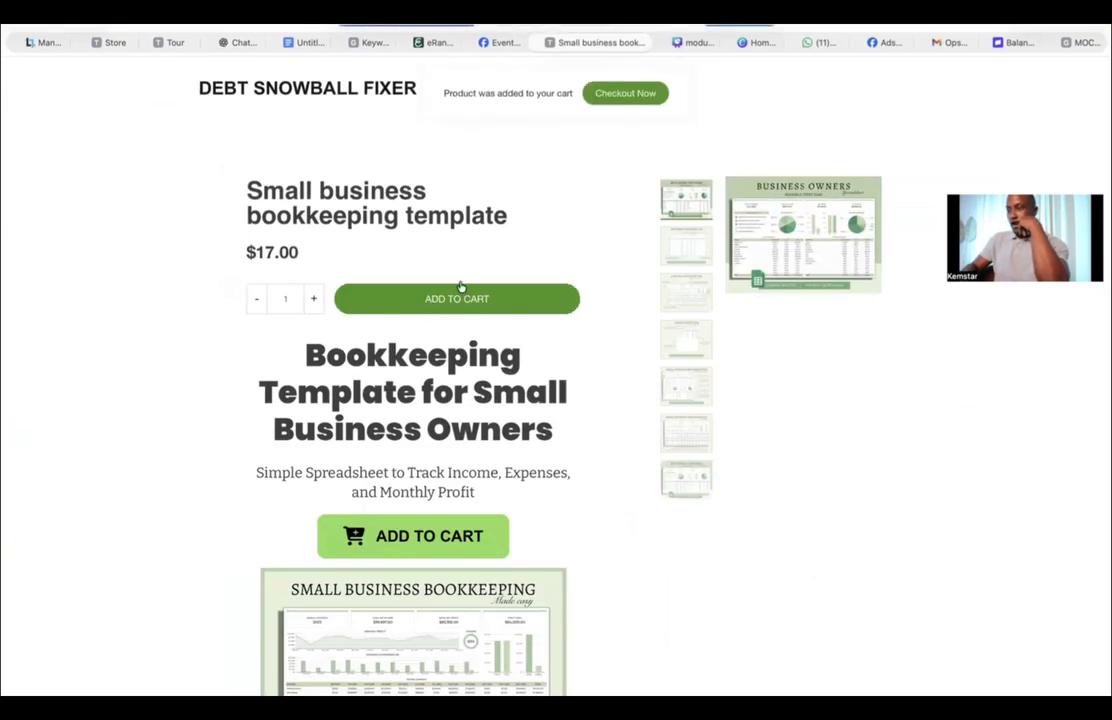
left_click(642, 97)
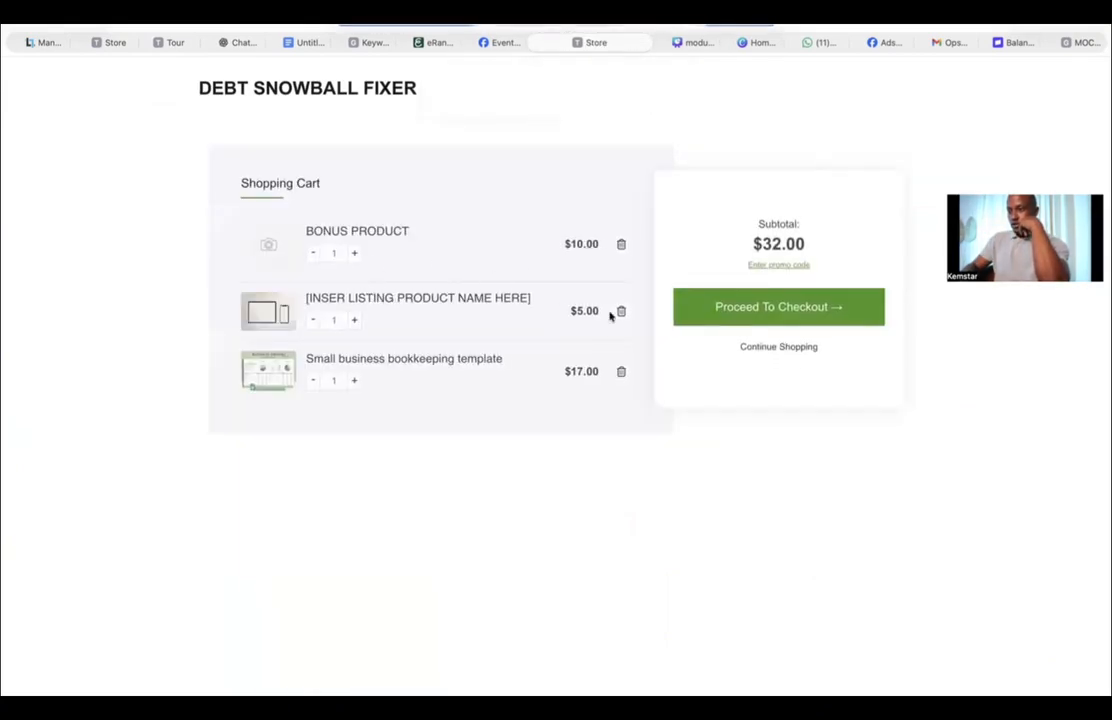
left_click(747, 298)
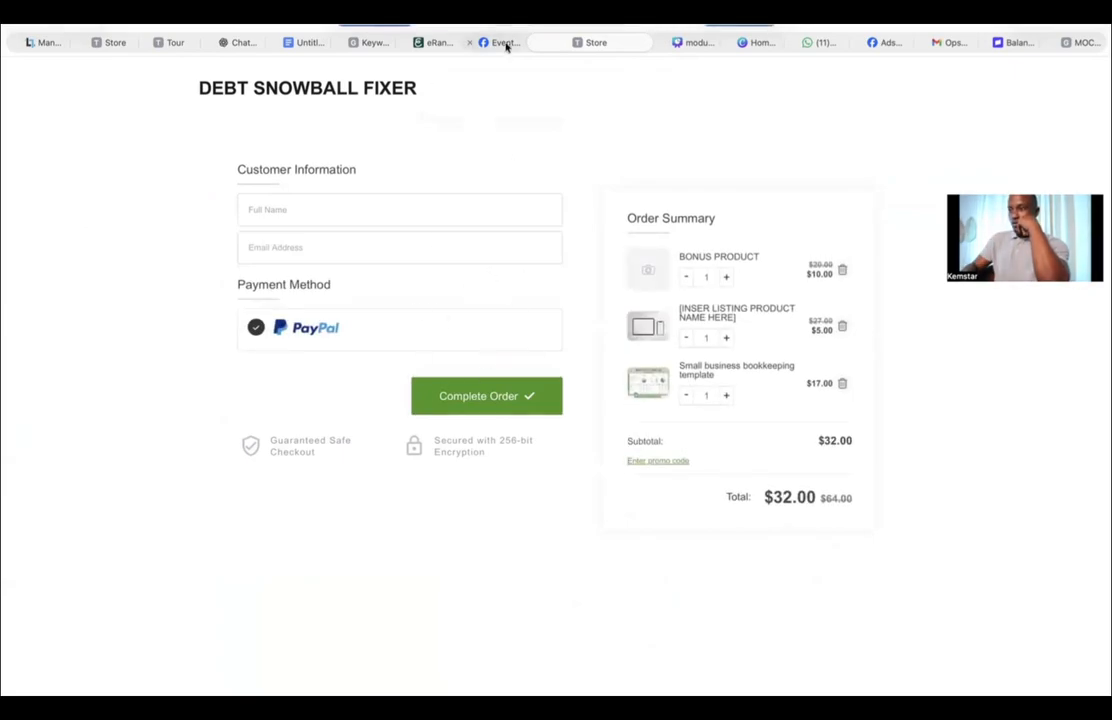
Step: Check the BUDGET TRACKER dataset's test events and overview for any received activity
left_click(505, 42)
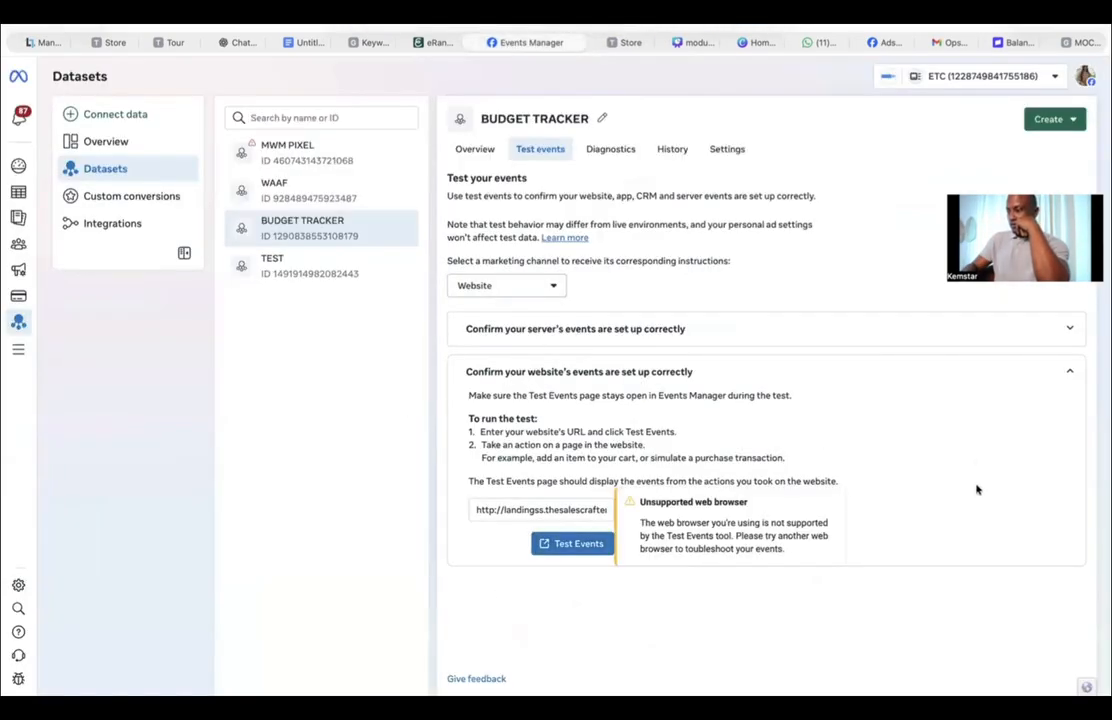
scroll(790, 468, "down", 1)
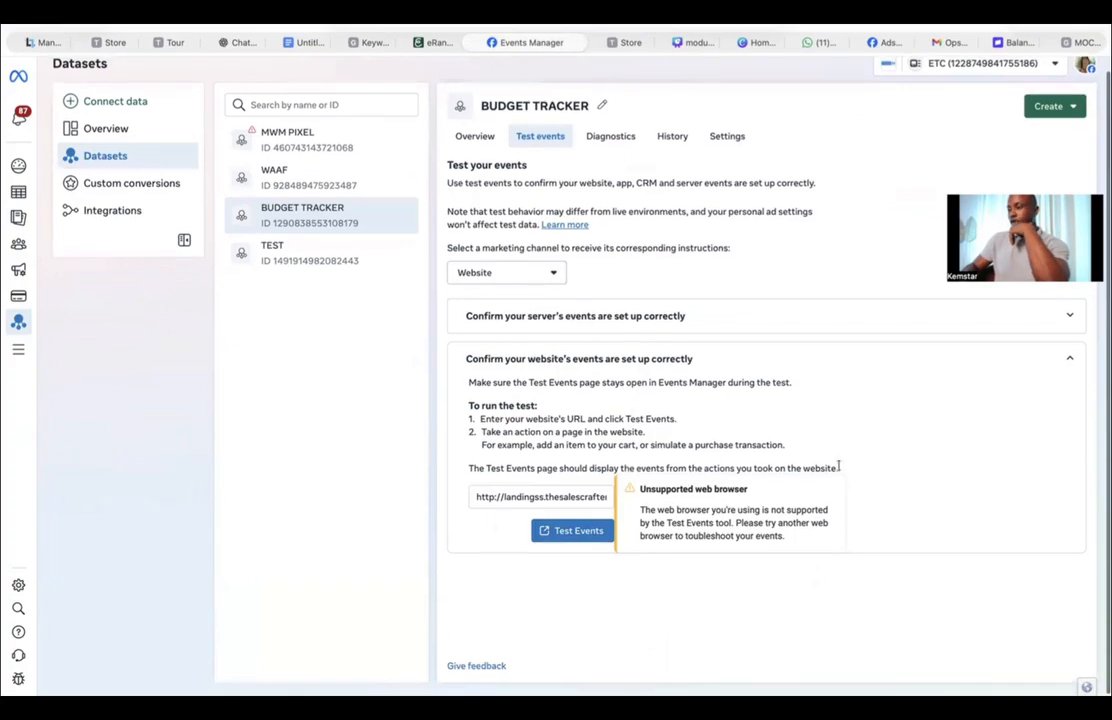
left_click(1069, 362)
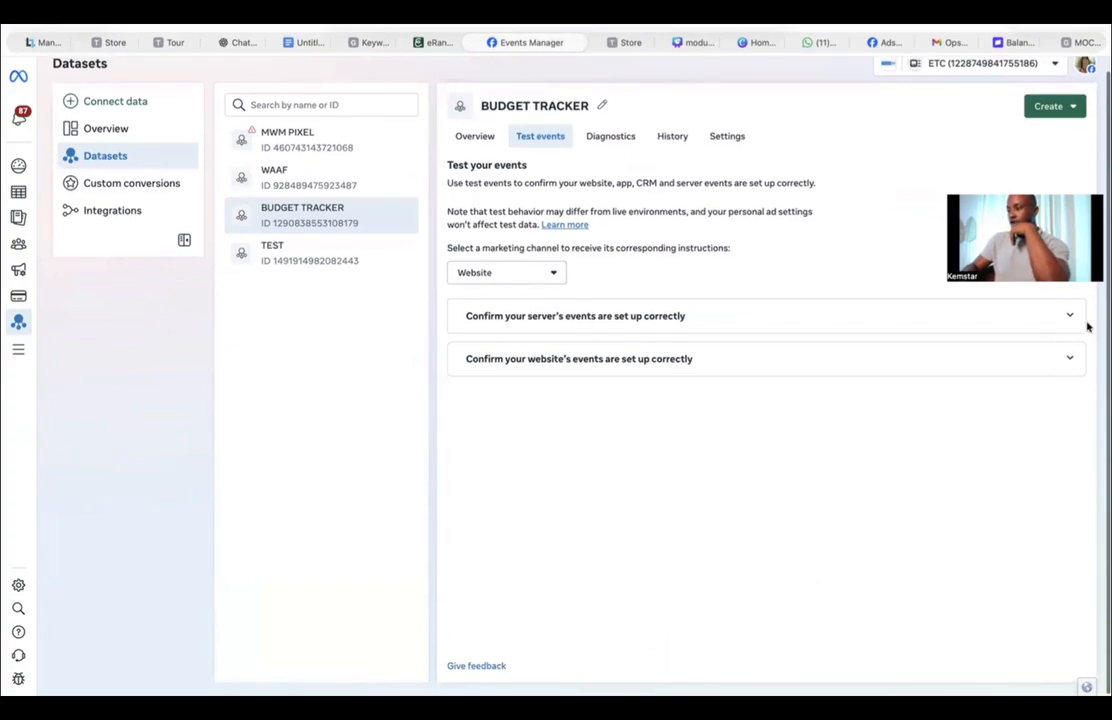
left_click(477, 137)
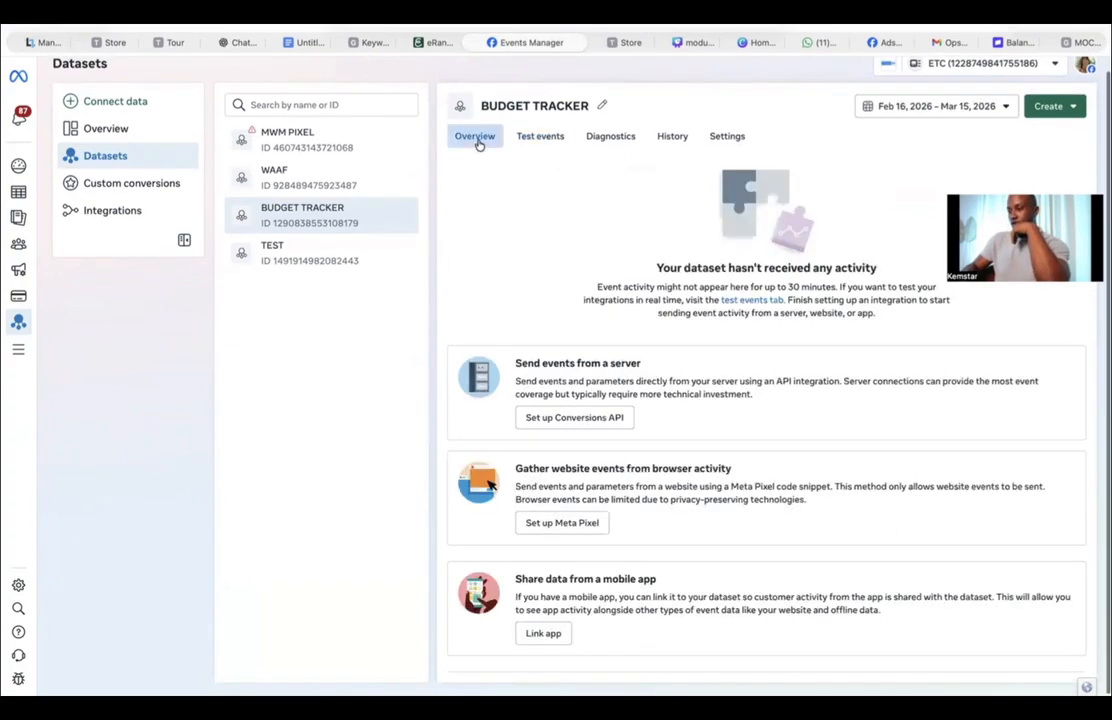
left_click(542, 140)
left_click(518, 273)
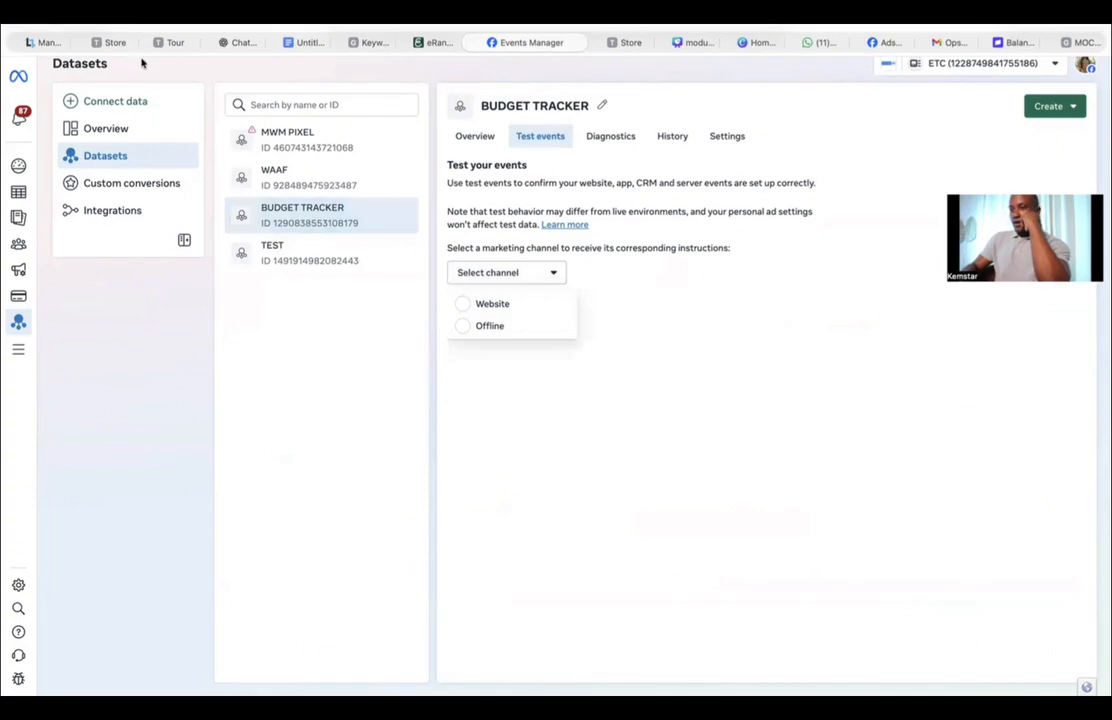
mouse_move(17, 199)
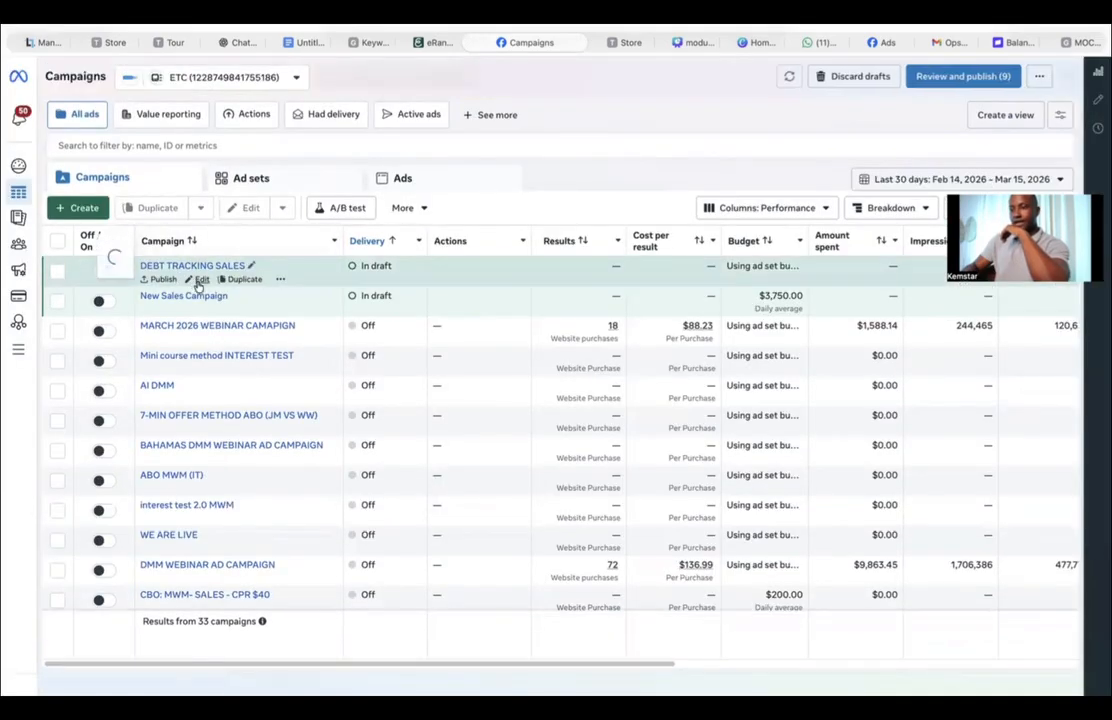
Step: Edit the DEBT TRACKING SALES campaign's ad set and select BUDGET TRACKER as its dataset
left_click(201, 279)
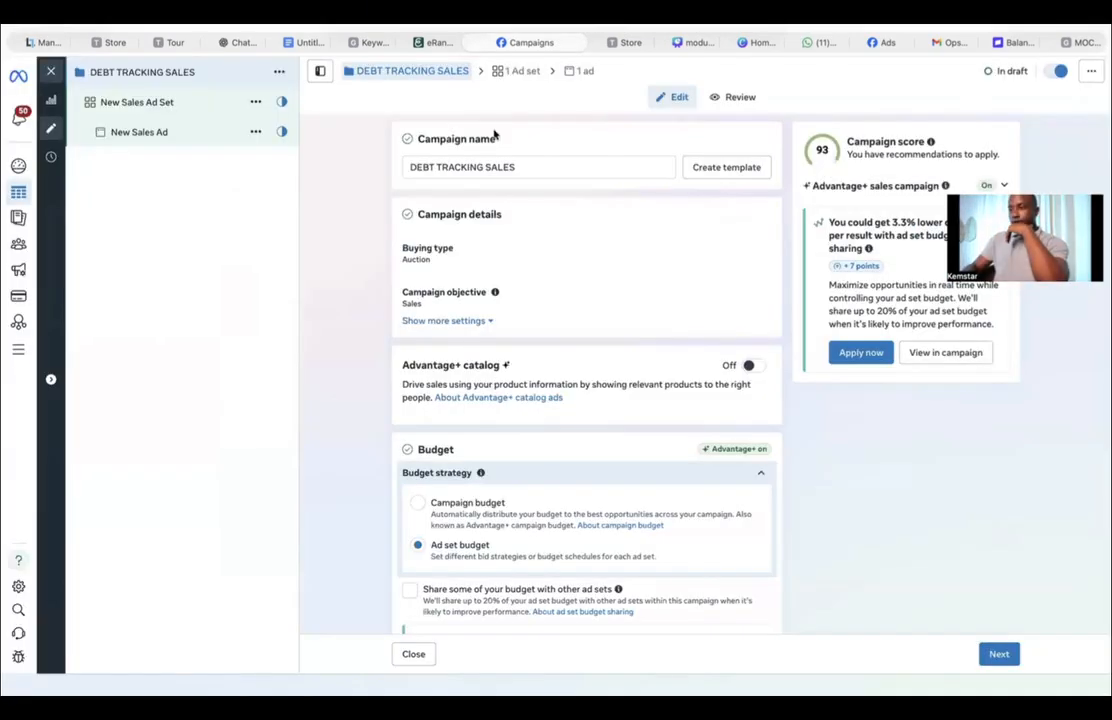
left_click(521, 72)
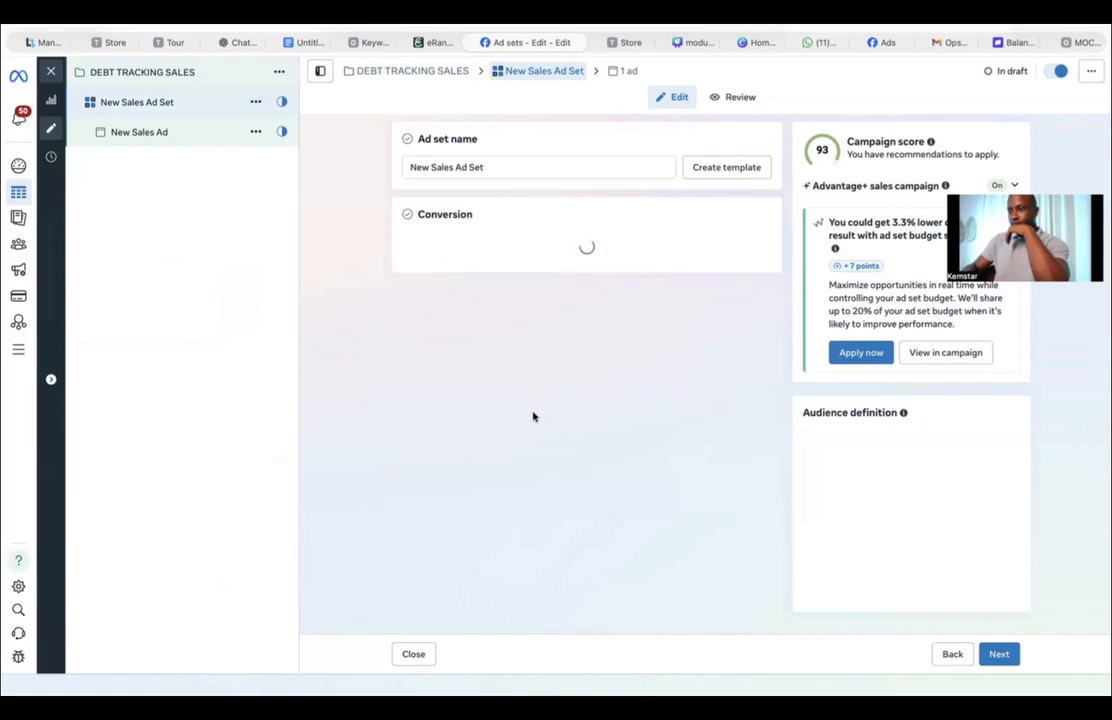
scroll(558, 458, "down", 5)
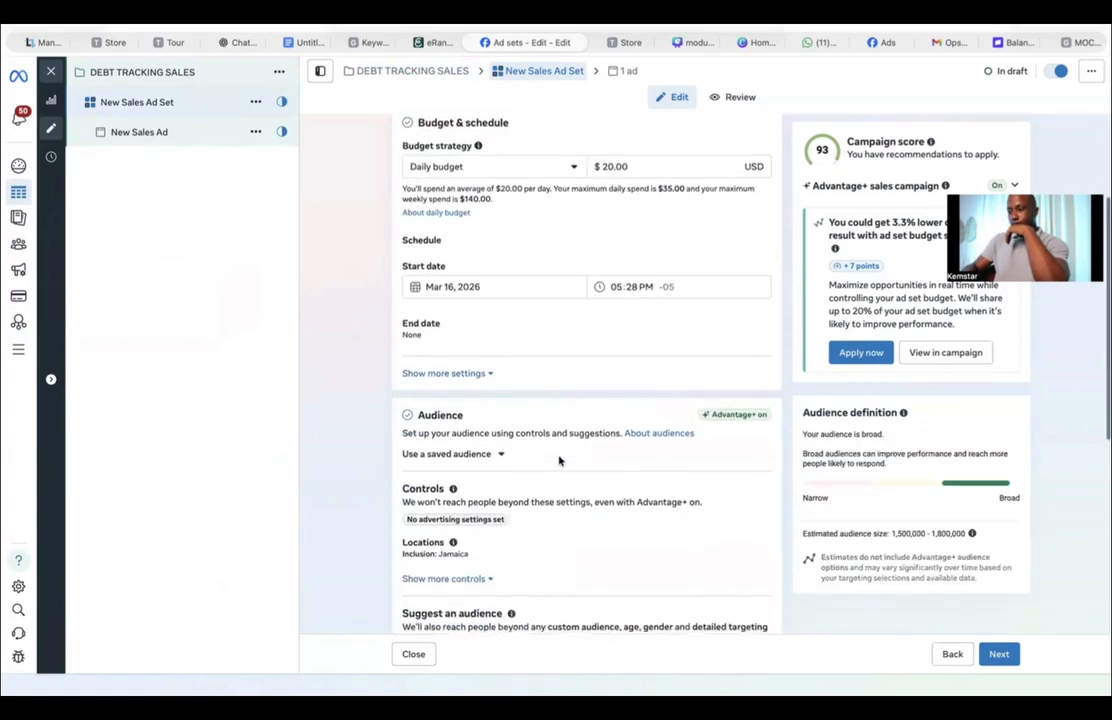
scroll(558, 458, "up", 6)
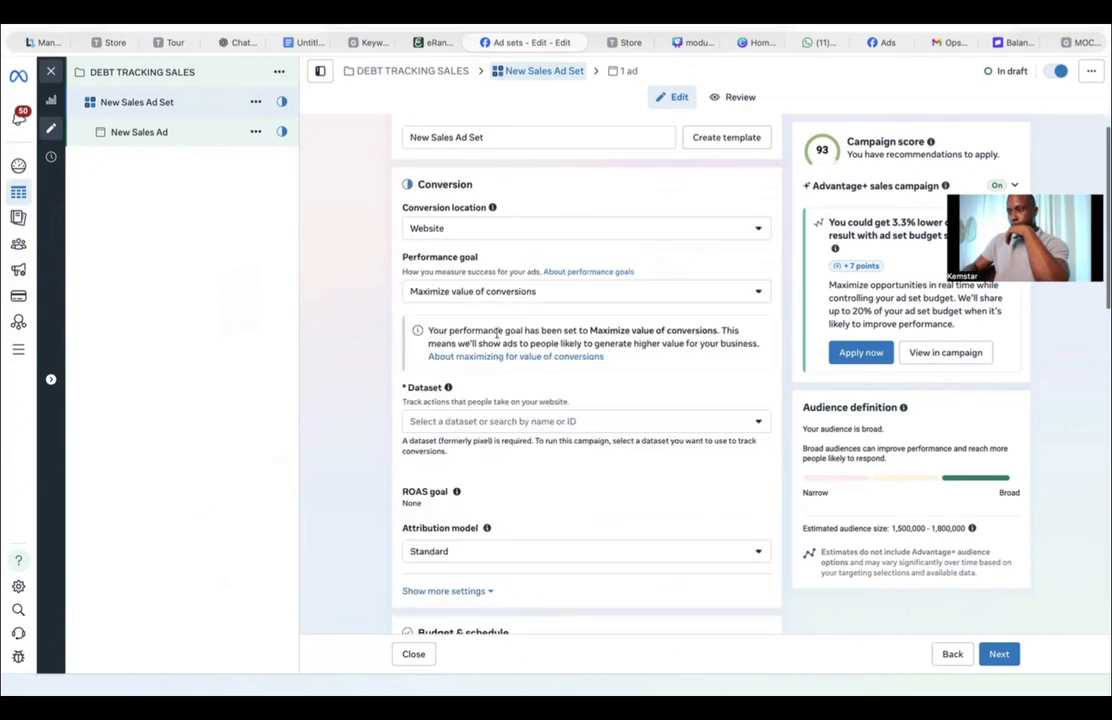
left_click(478, 421)
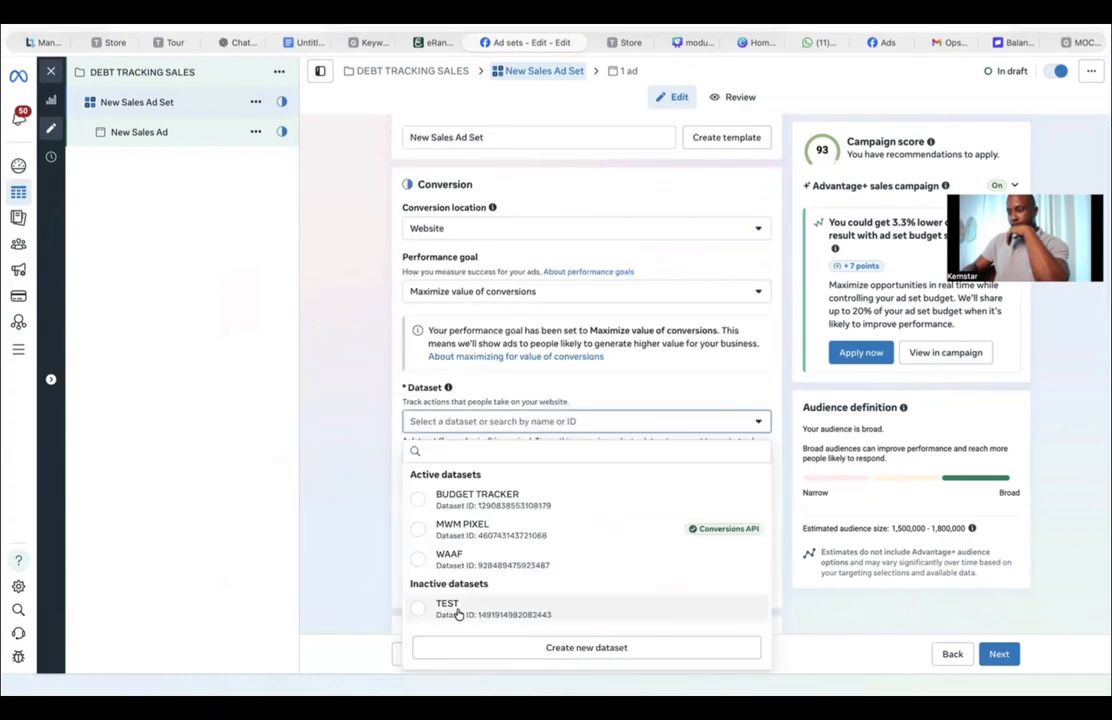
left_click(477, 499)
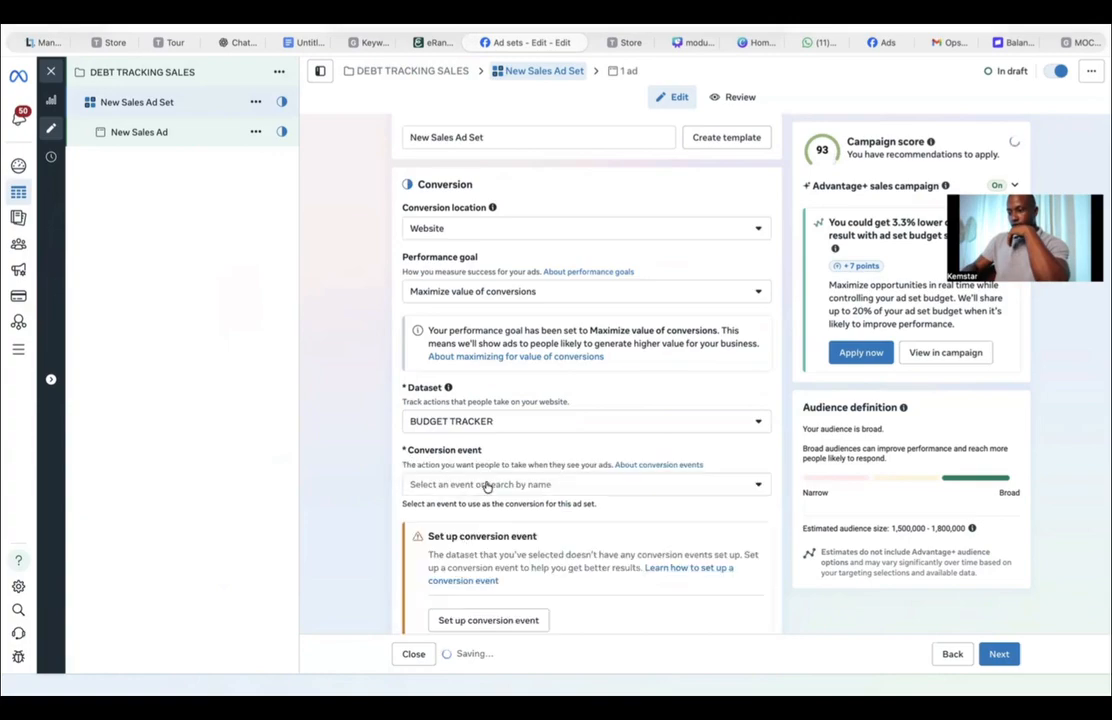
Step: Try to choose Purchase as the conversion event by searching for it
left_click(484, 486)
type("PUR")
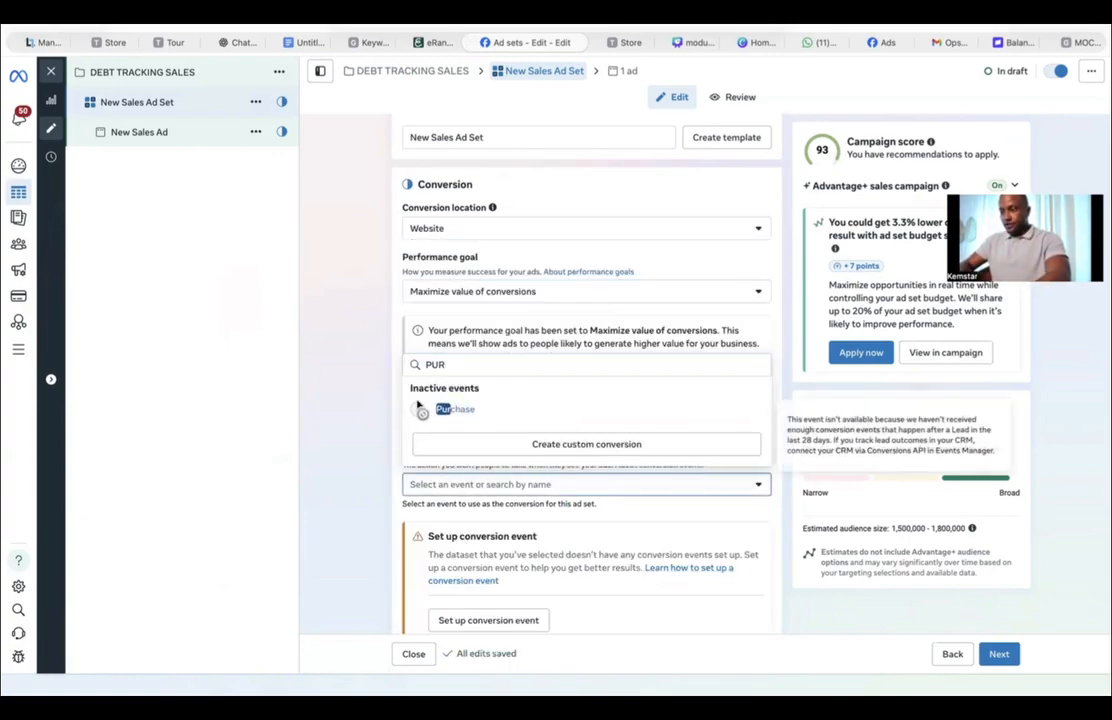
left_click(385, 410)
Step: Set the ad set's start date to Mar 17, 2026 at 12:00 PM
scroll(396, 433, "down", 5)
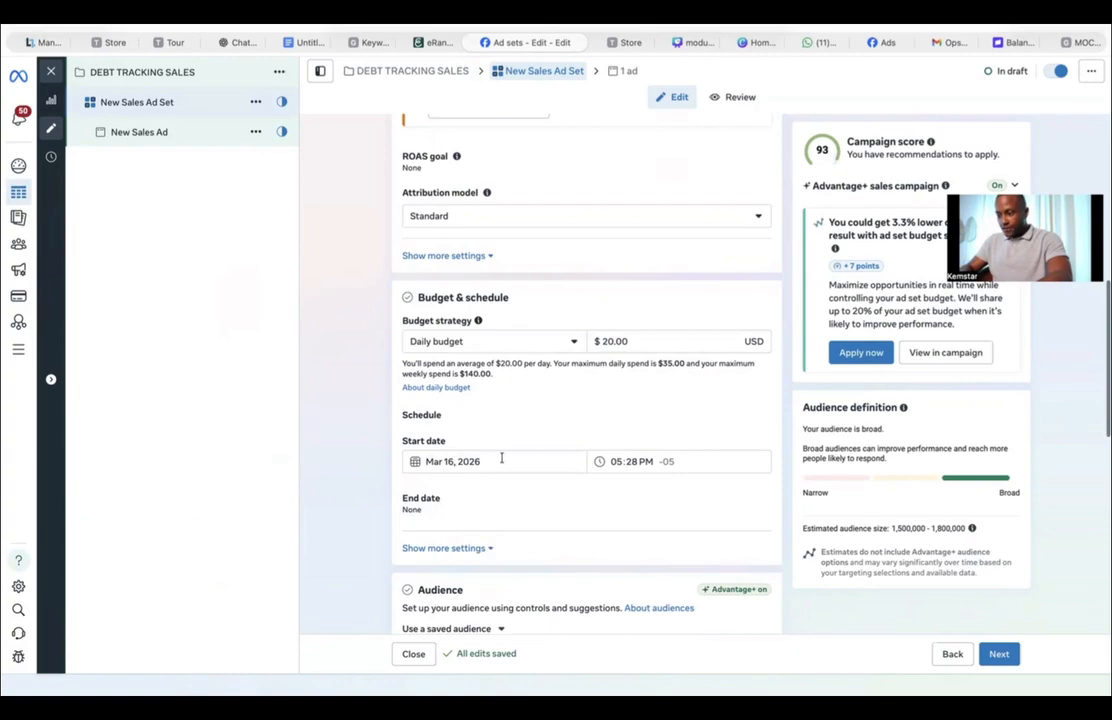
left_click(451, 461)
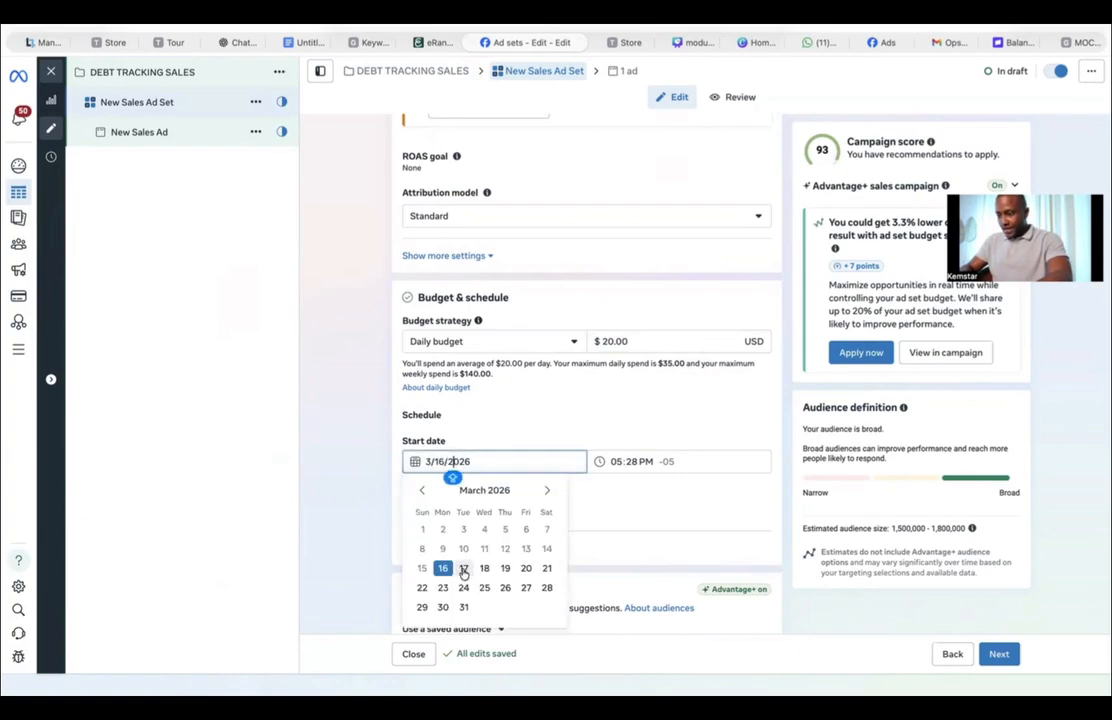
left_click(463, 569)
left_click(617, 462)
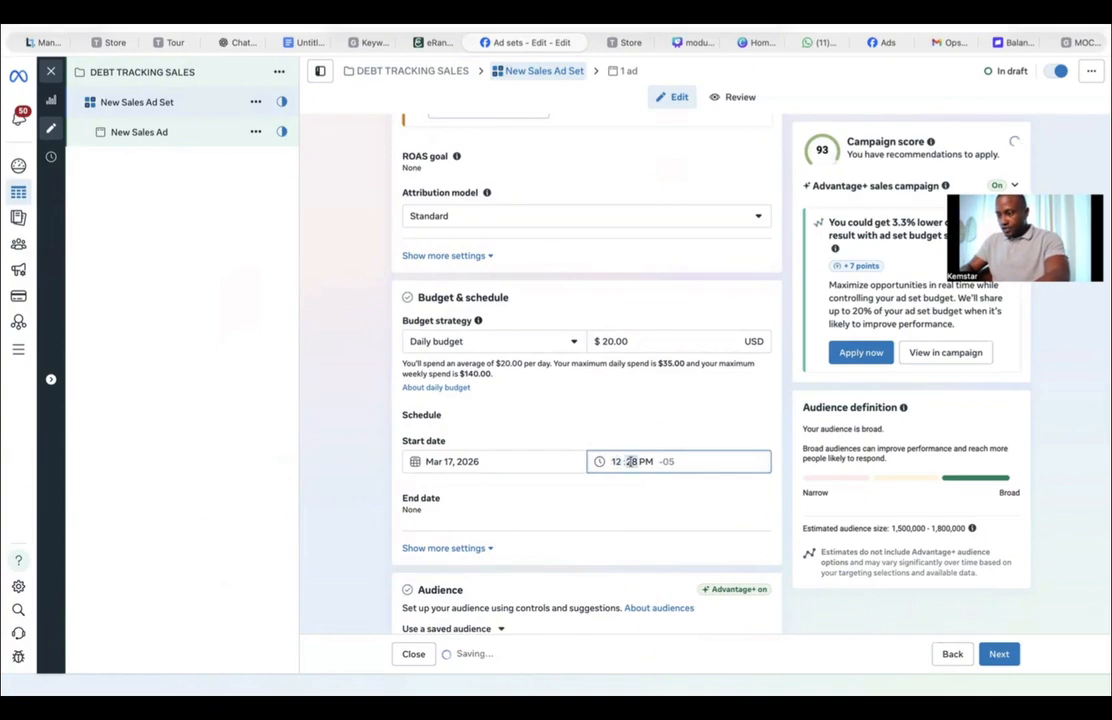
left_click(630, 461)
type("00")
left_click(648, 461)
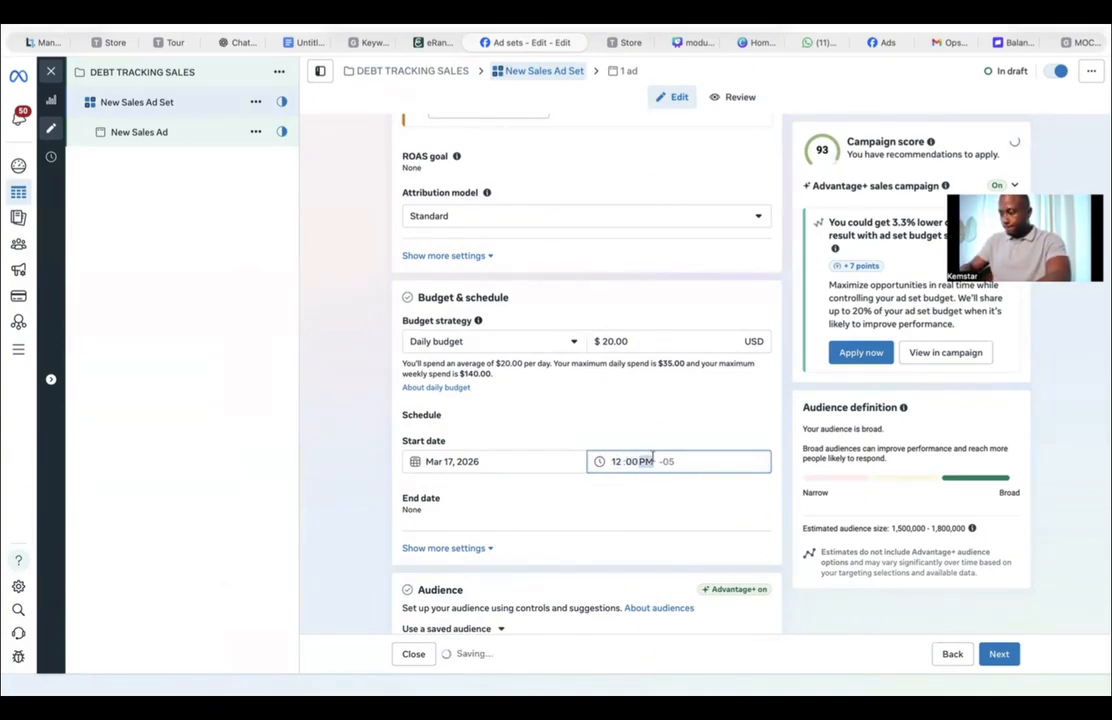
Step: Replace the ad set's Jamaica location by selecting all countries so it targets Worldwide
scroll(348, 546, "down", 4)
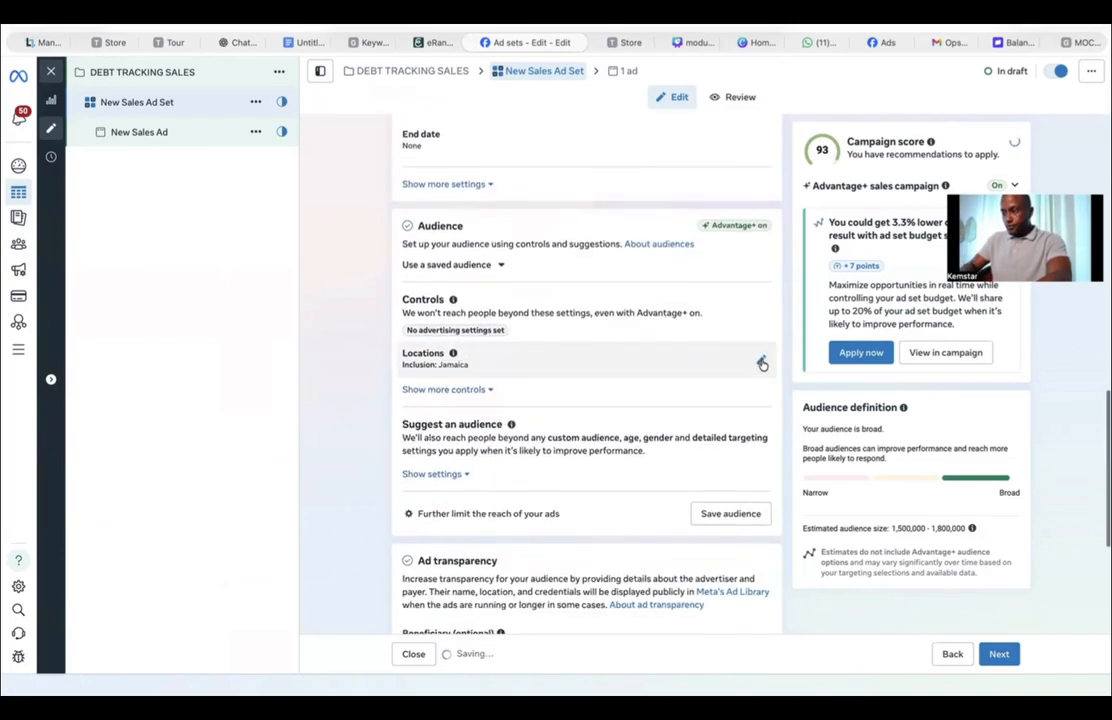
left_click(762, 363)
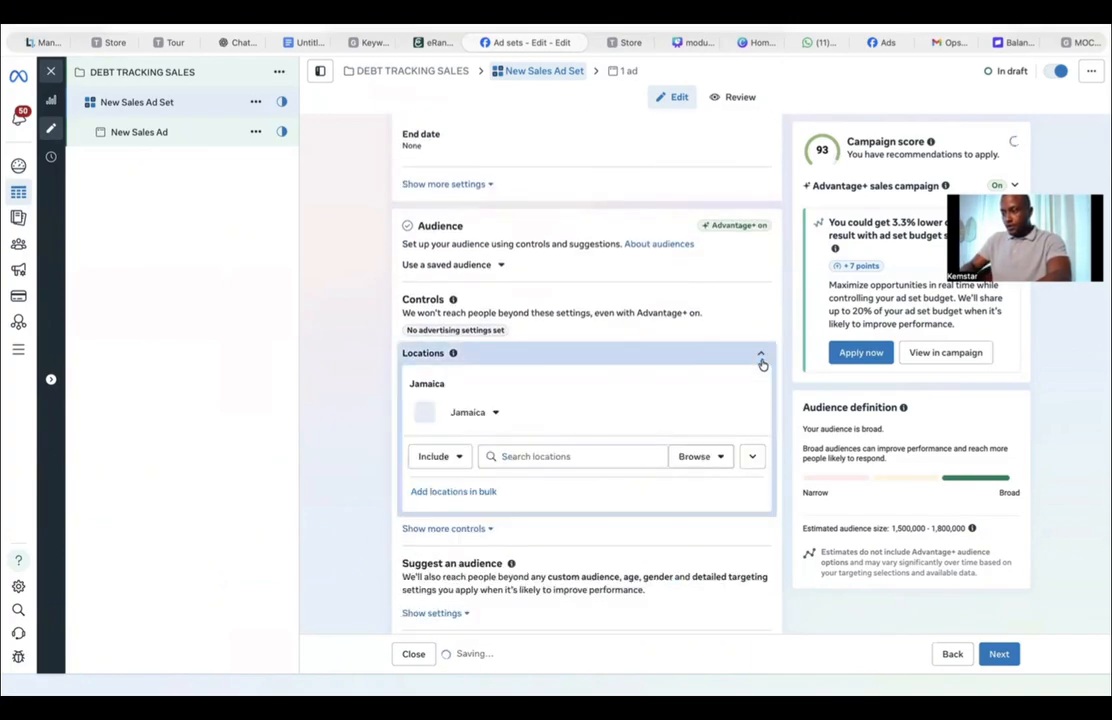
left_click(716, 455)
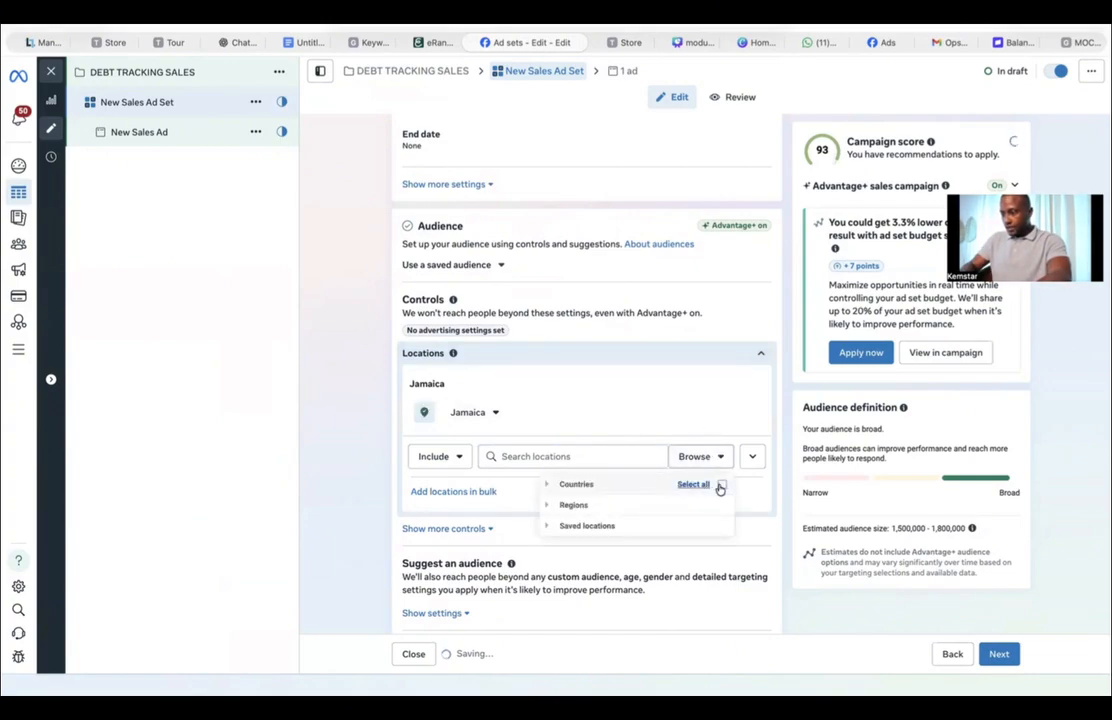
left_click(720, 485)
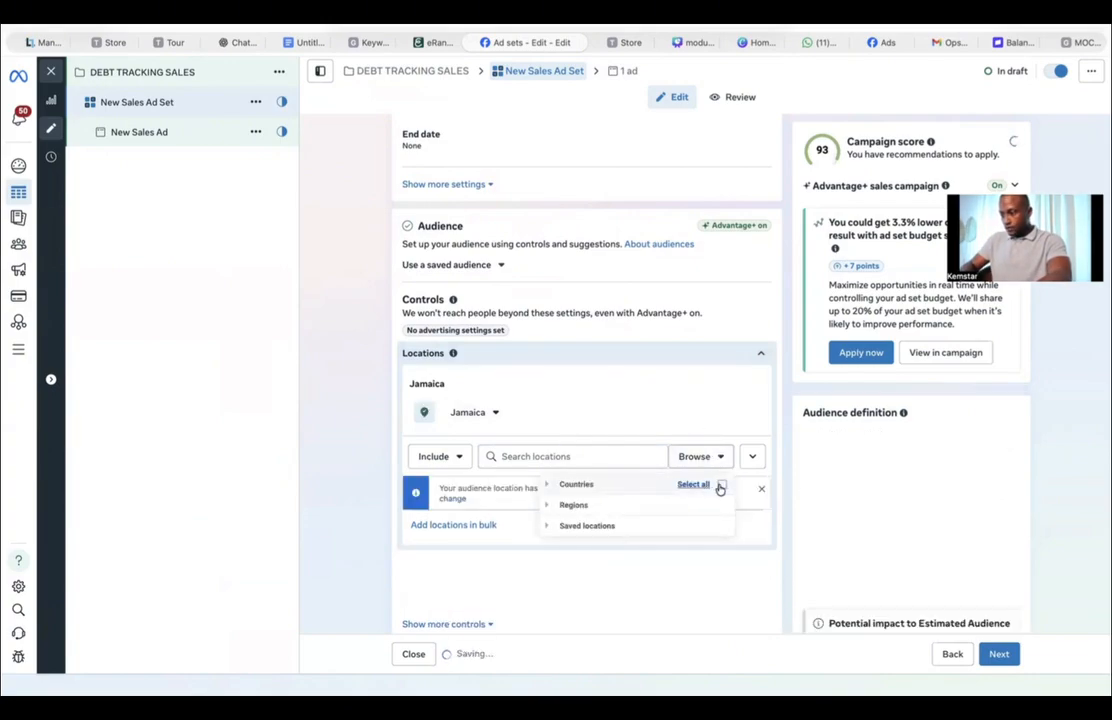
left_click(363, 487)
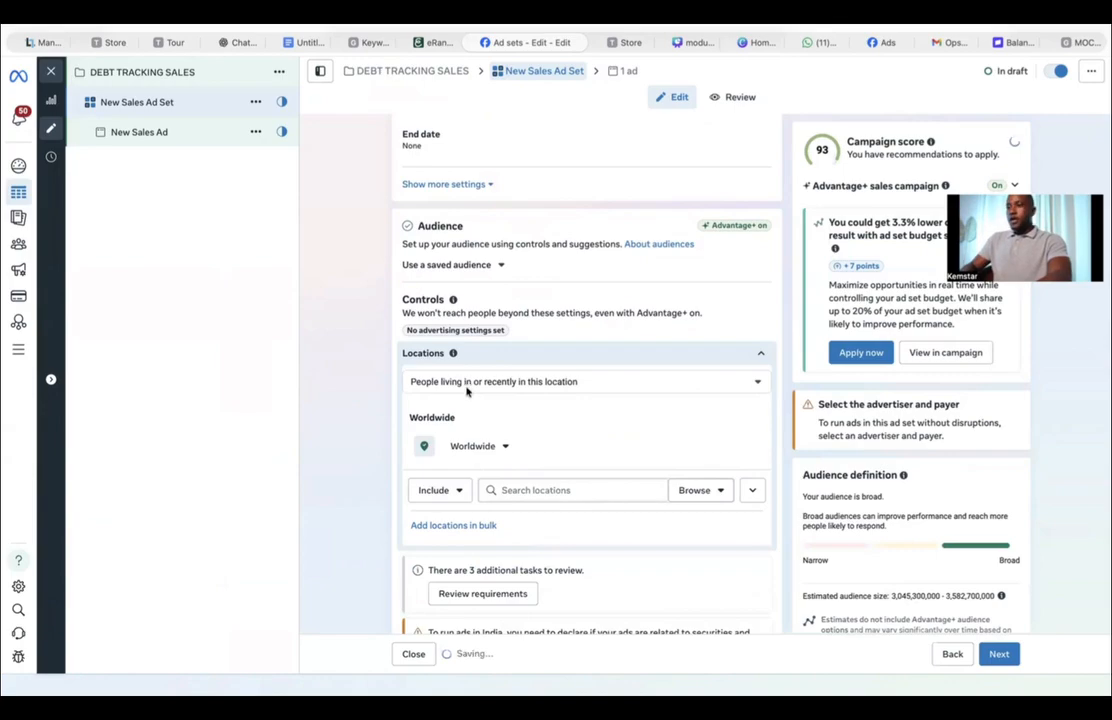
Step: Switch to eRank and review the Debt keyword's searchers by country before returning to the ad set
left_click(437, 43)
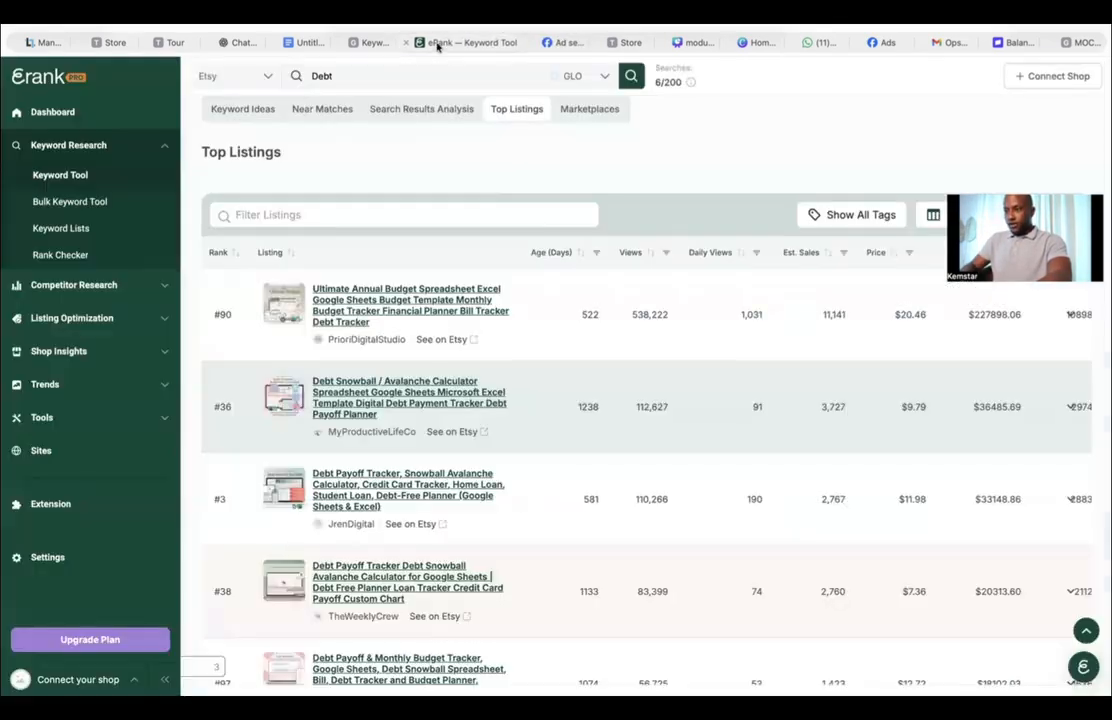
scroll(566, 211, "up", 3)
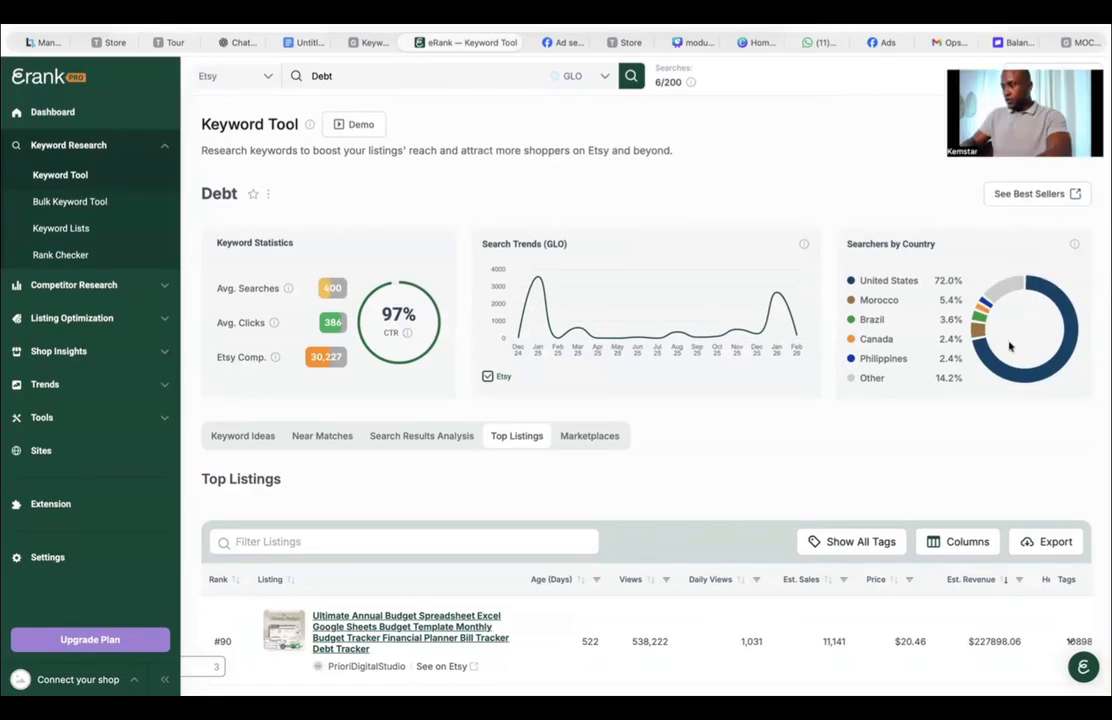
left_click_drag(935, 284, 956, 288)
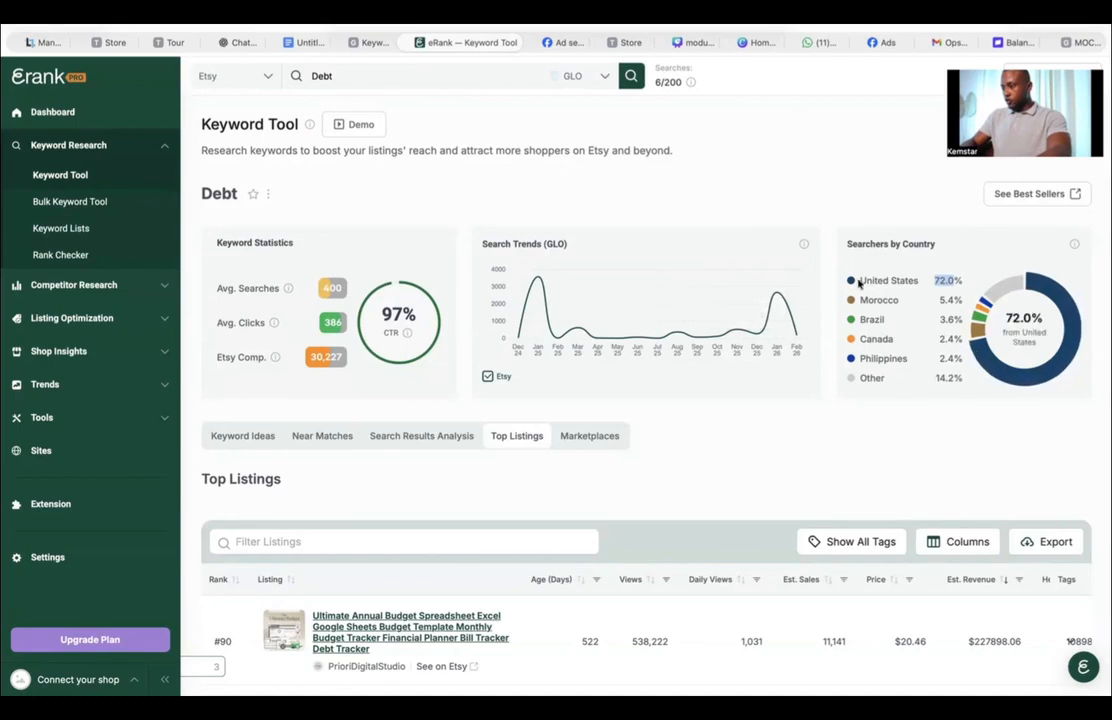
left_click(369, 44)
left_click(566, 42)
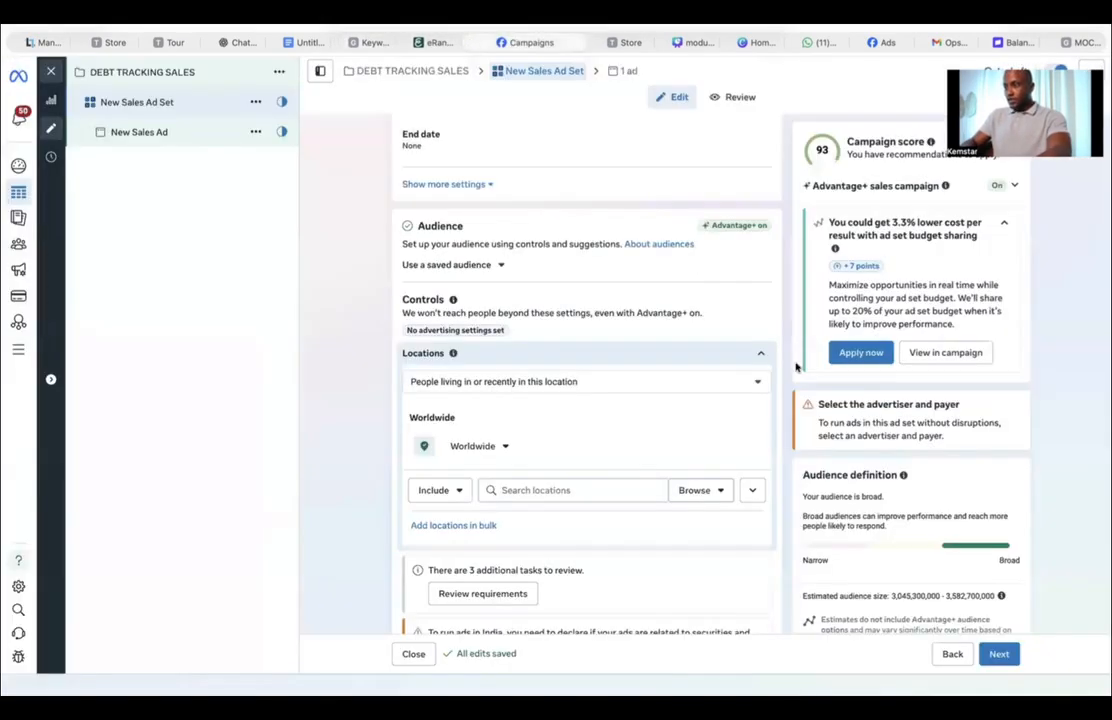
Step: Add United States and Morocco as included locations for the ad set
left_click(585, 488)
type("UNITED")
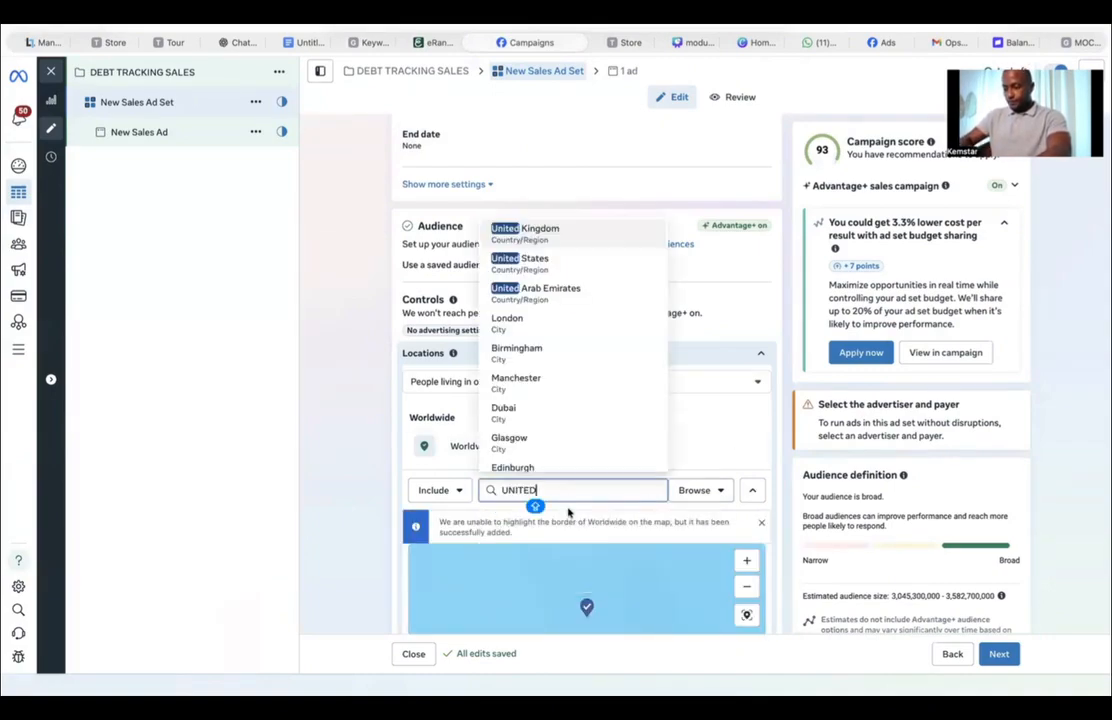
left_click(545, 272)
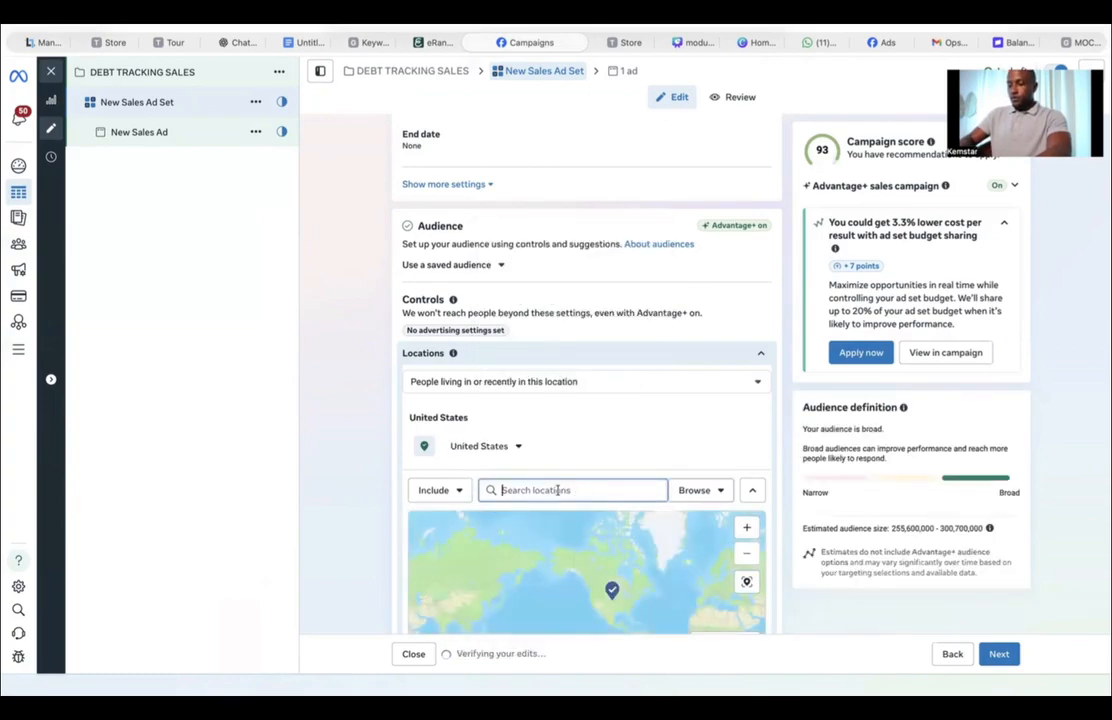
type("MOROCO")
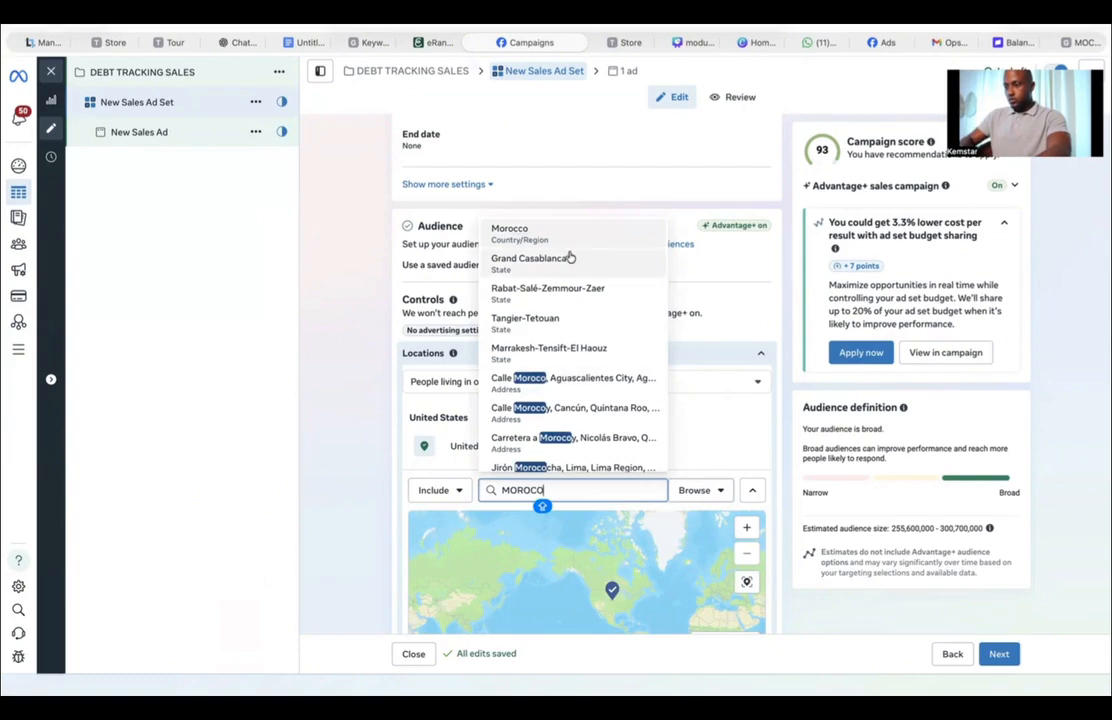
left_click(541, 233)
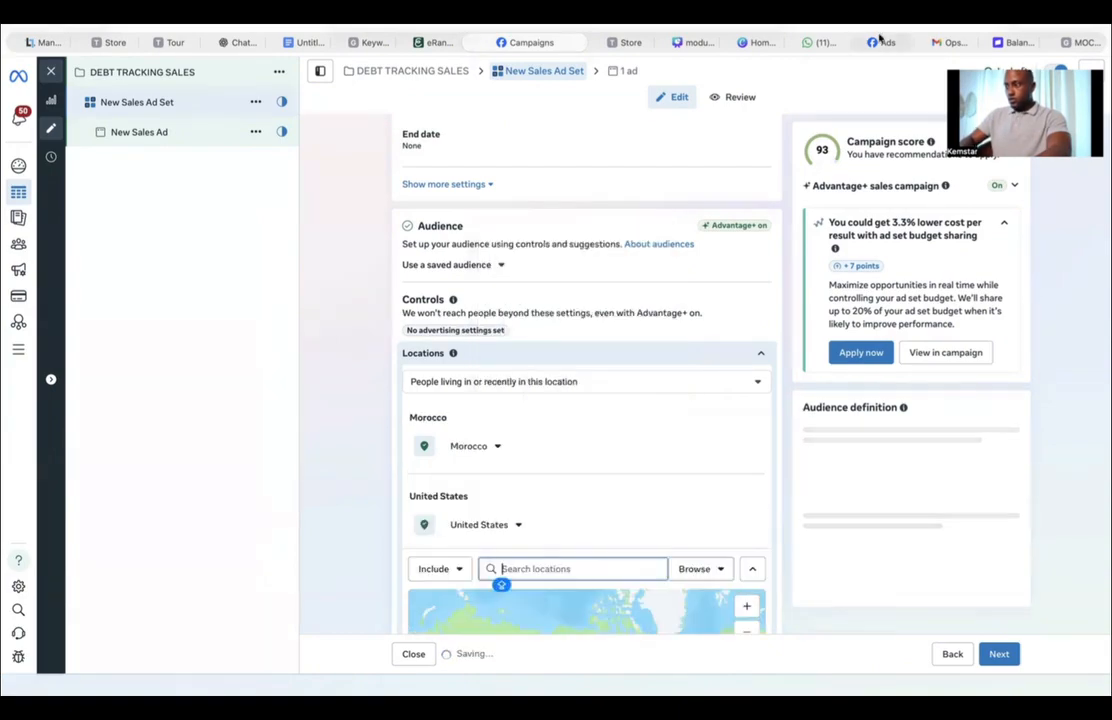
Step: Add Brazil and Philippines as further included locations for the ad set
left_click(425, 42)
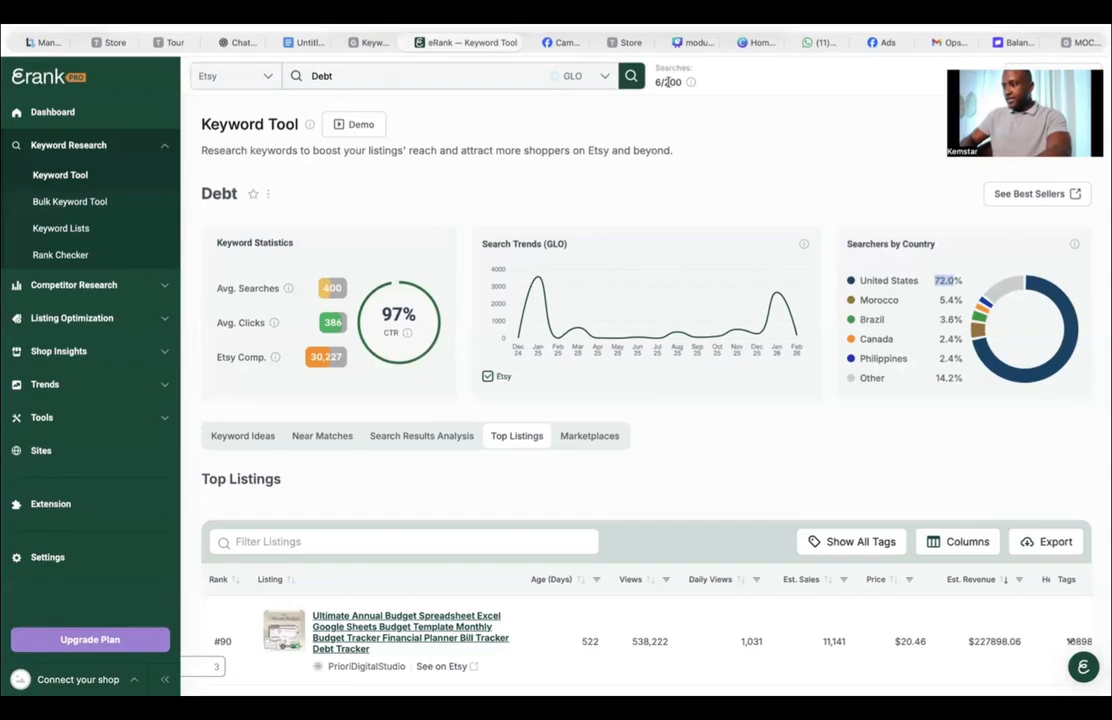
left_click(556, 45)
type("BRAZI")
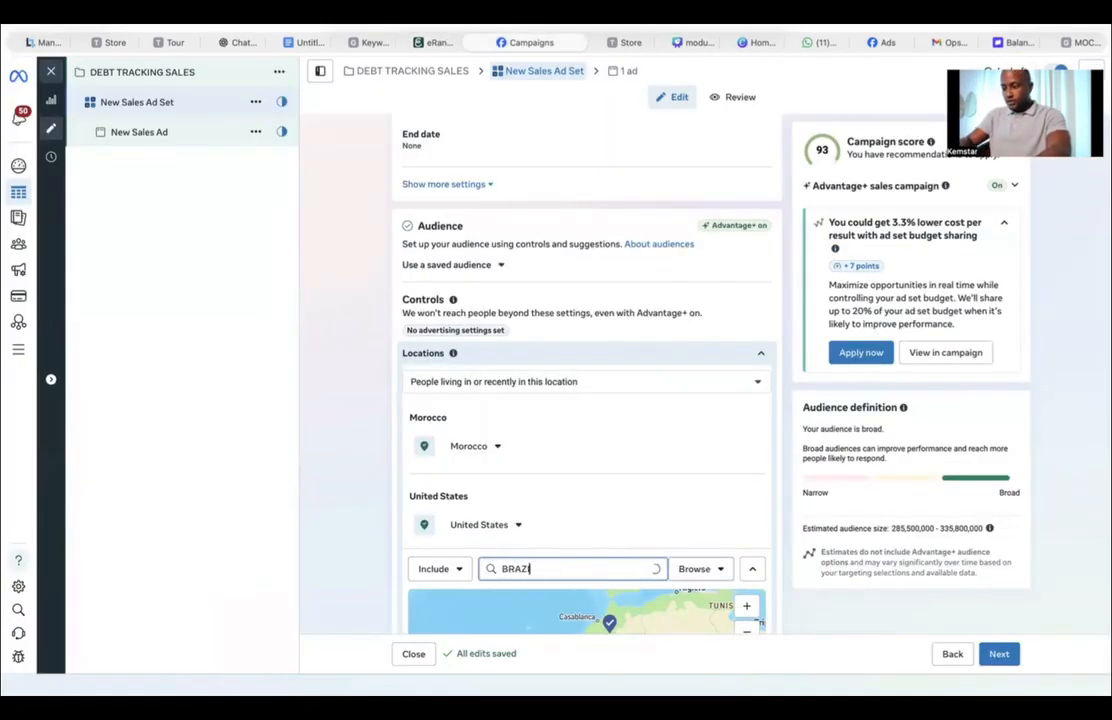
type("L")
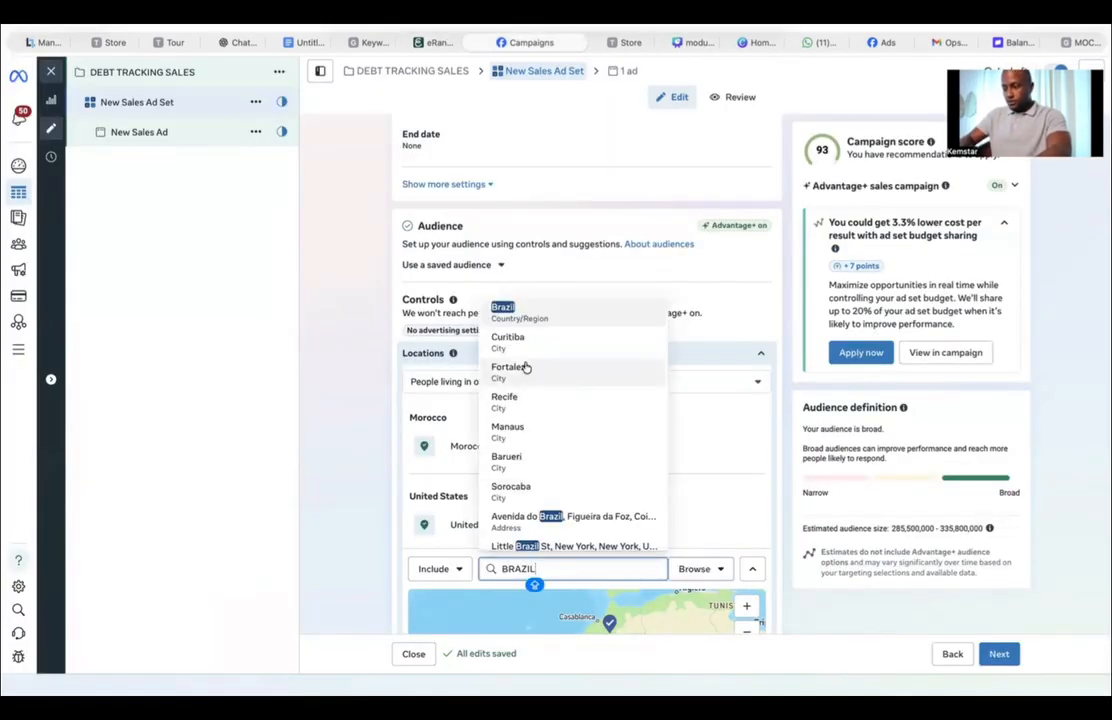
key("Return")
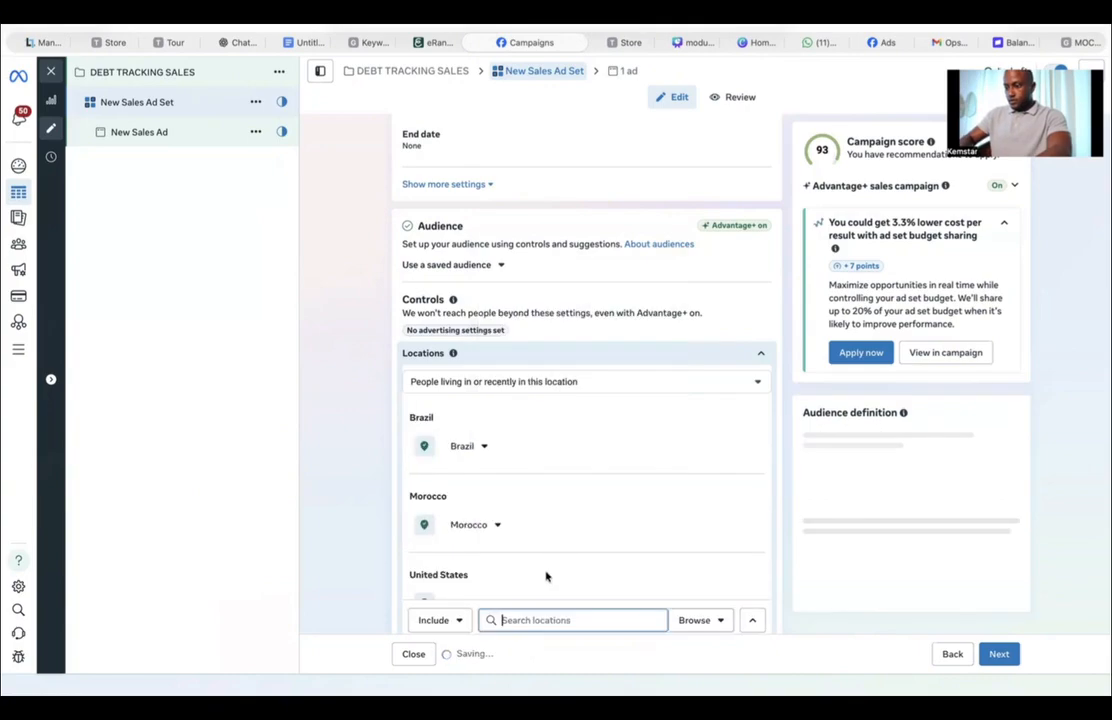
type("P")
key("Return")
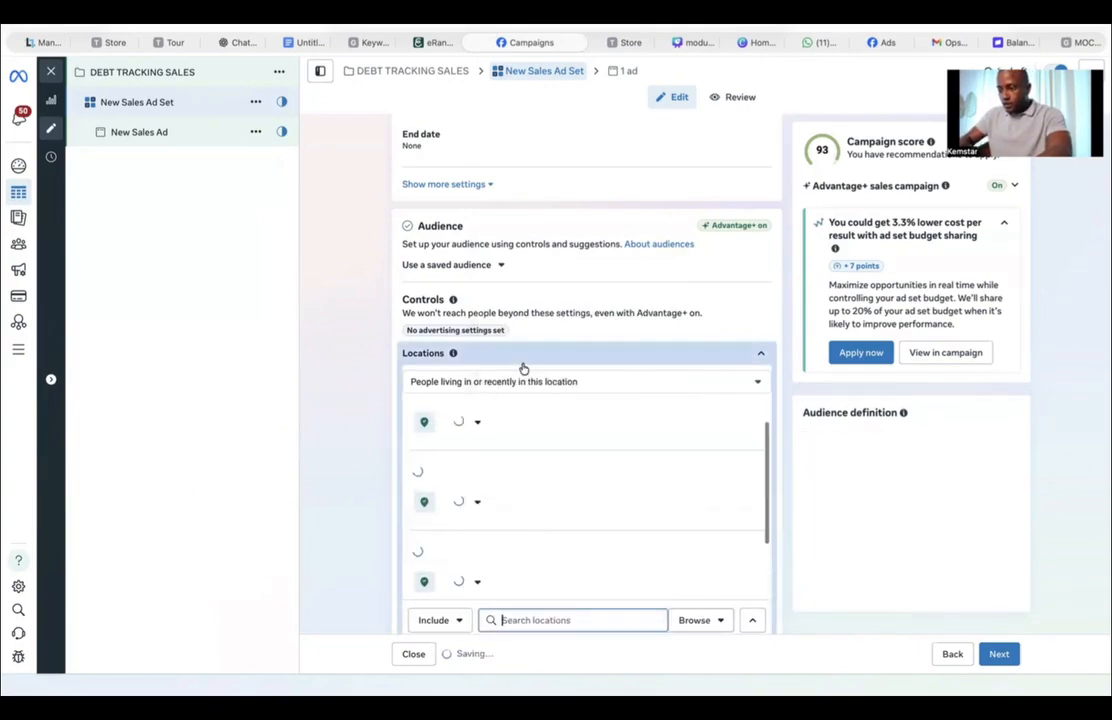
Step: Review the ad set's location list, ad transparency beneficiary and placements sections
scroll(521, 541, "down", 2)
scroll(521, 541, "up", 2)
scroll(521, 541, "down", 2)
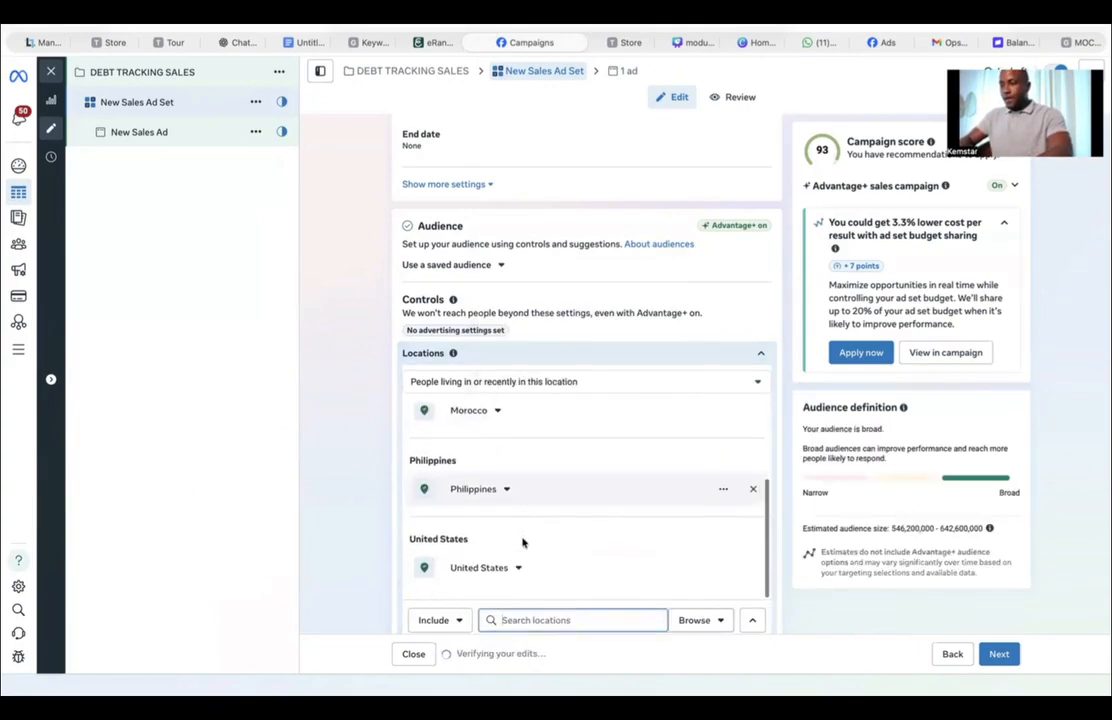
scroll(519, 479, "up", 2)
scroll(519, 479, "down", 2)
scroll(519, 479, "up", 2)
scroll(519, 479, "down", 6)
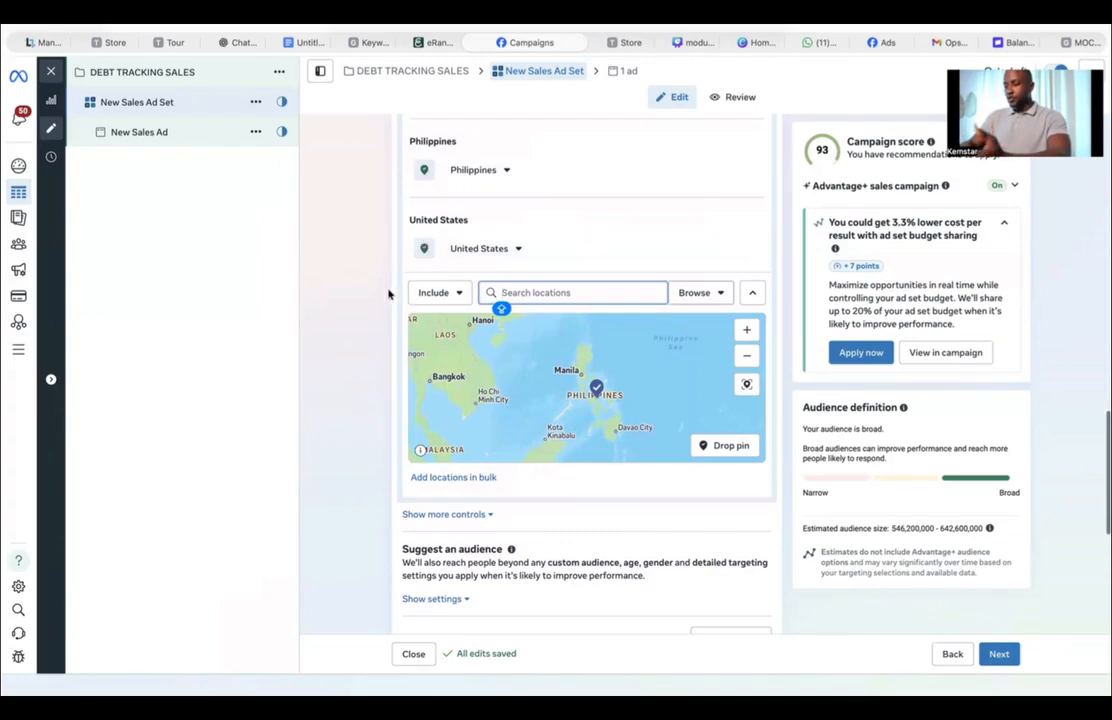
scroll(390, 489, "down", 4)
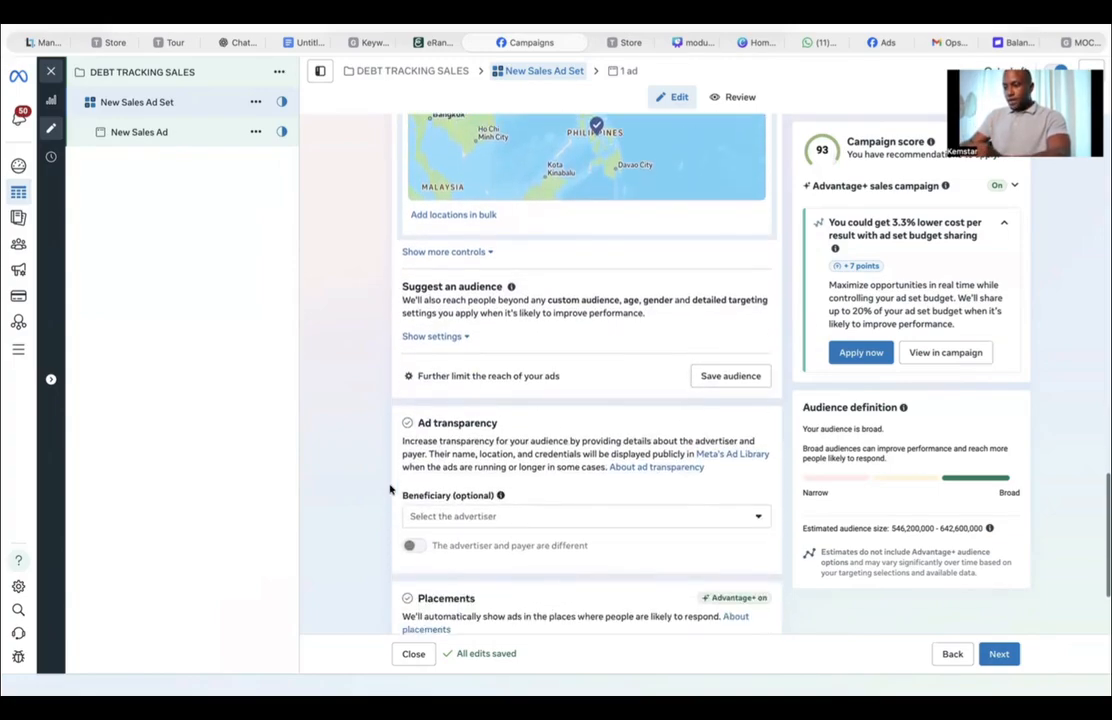
scroll(390, 489, "down", 1)
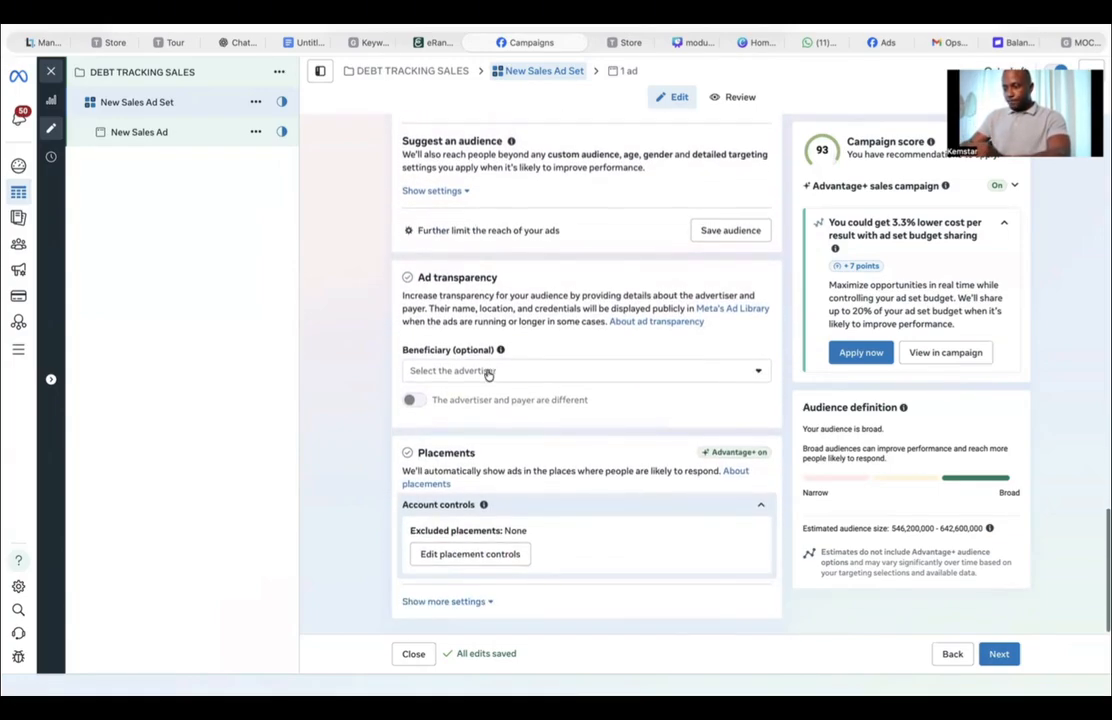
left_click(488, 371)
left_click(369, 388)
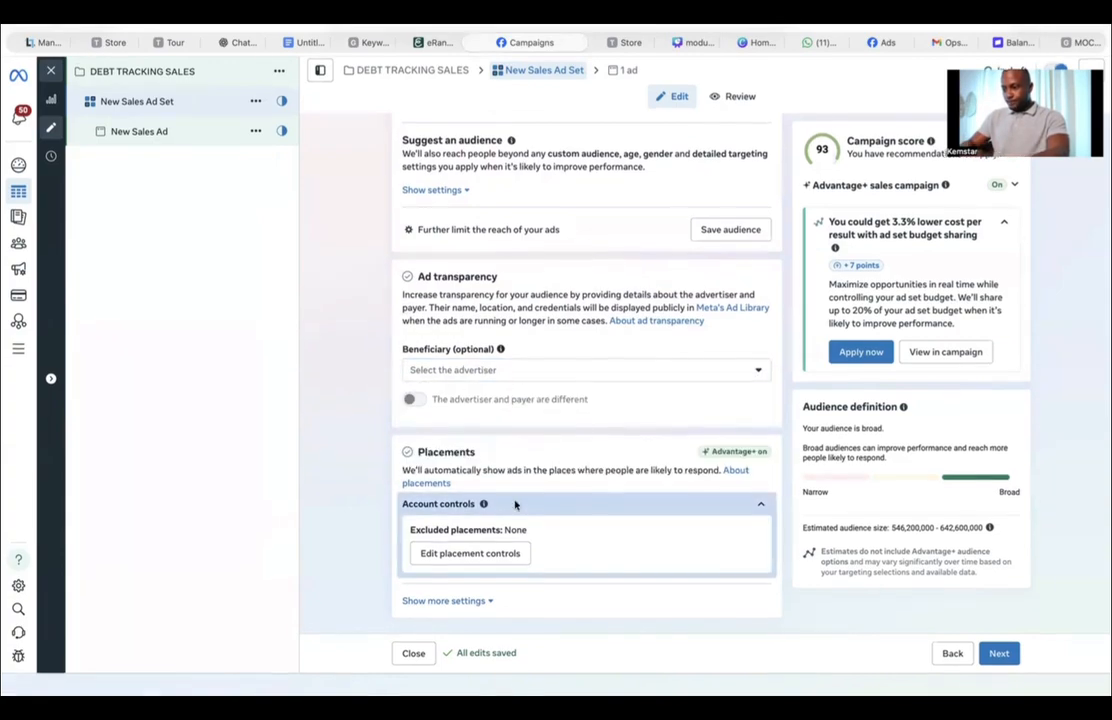
scroll(503, 558, "up", 5)
scroll(503, 558, "up", 10)
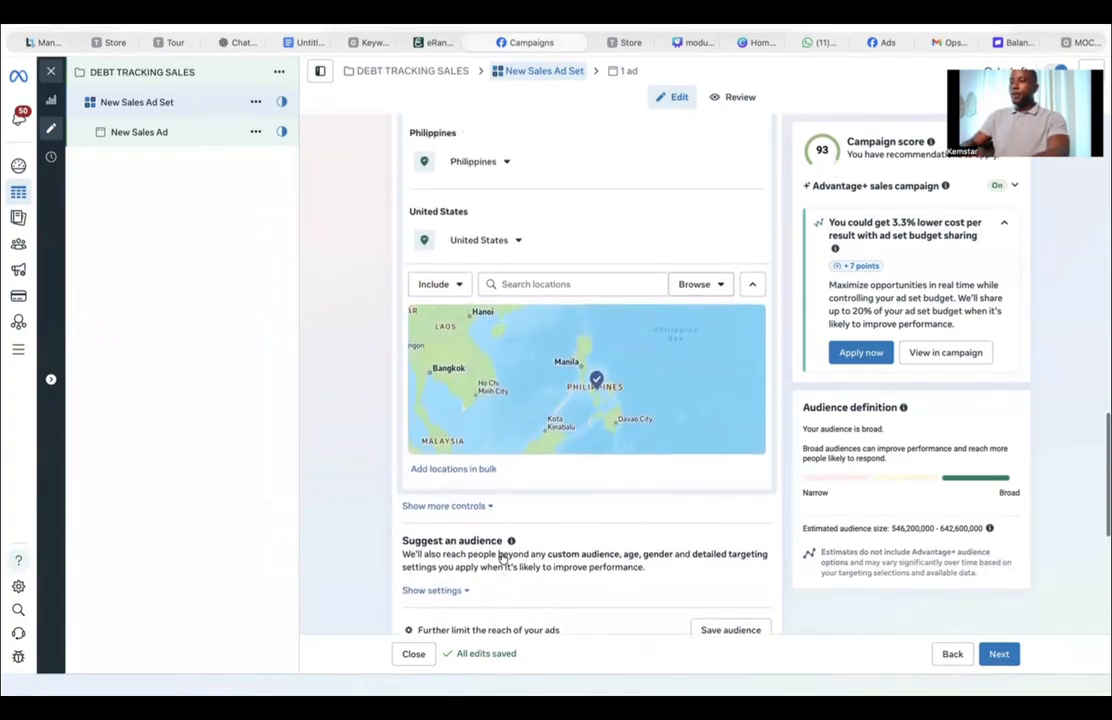
scroll(367, 352, "up", 10)
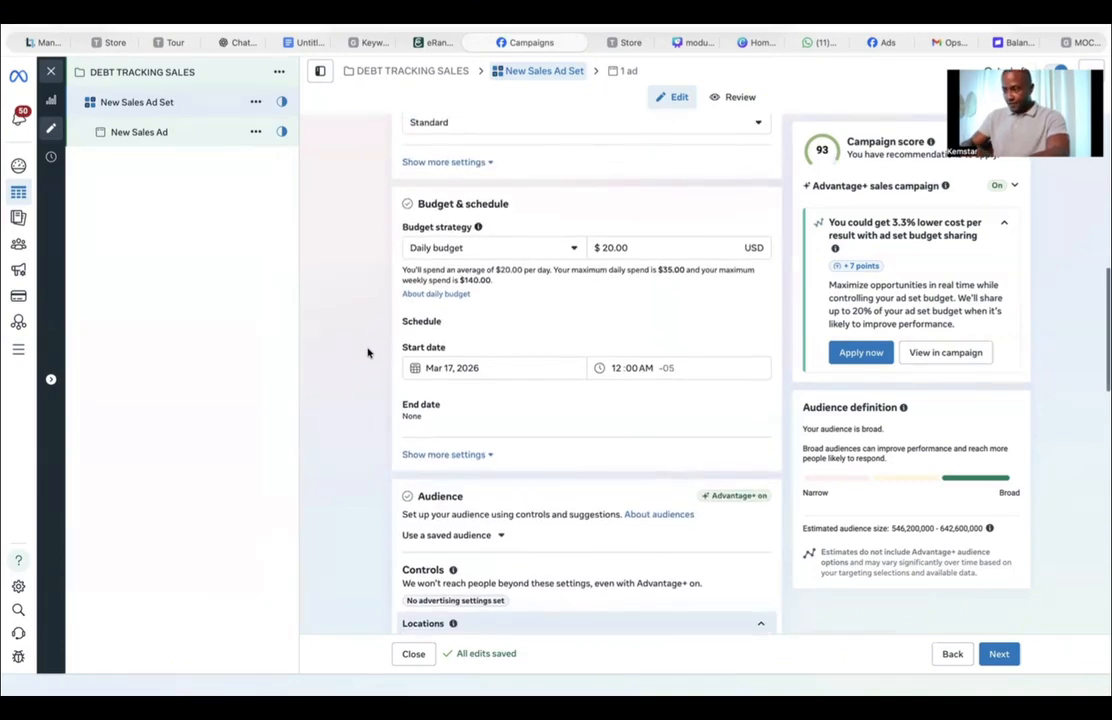
scroll(367, 352, "up", 2)
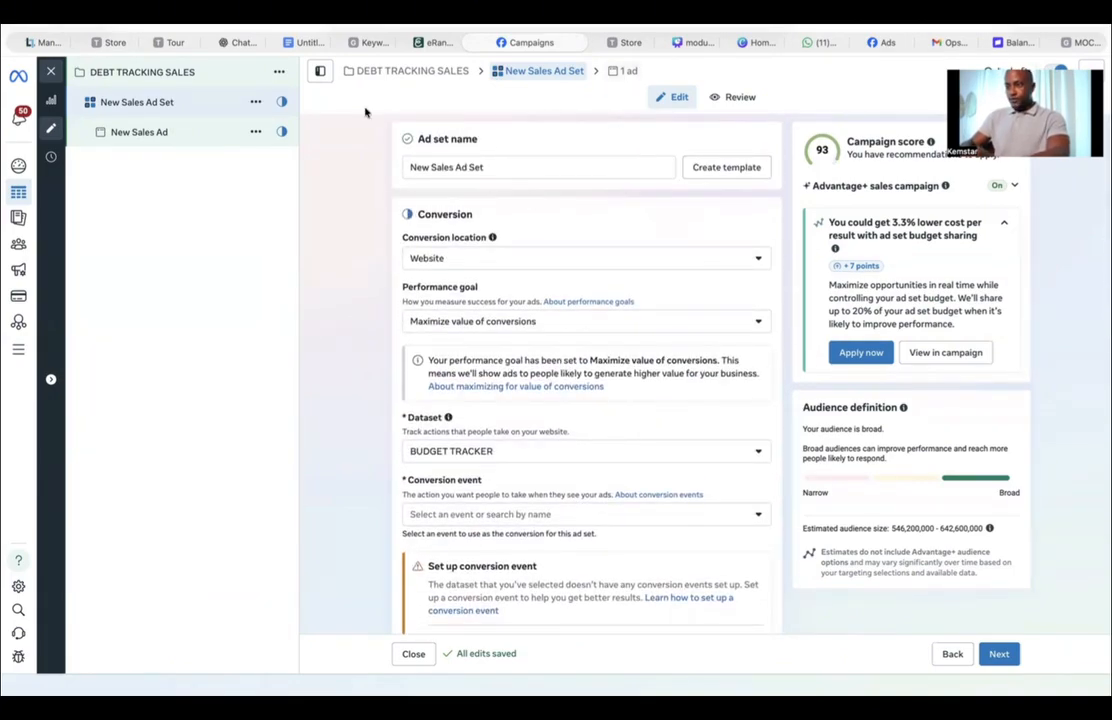
Step: Rename the ad set as US/BZ/PH/22-
left_click(134, 142)
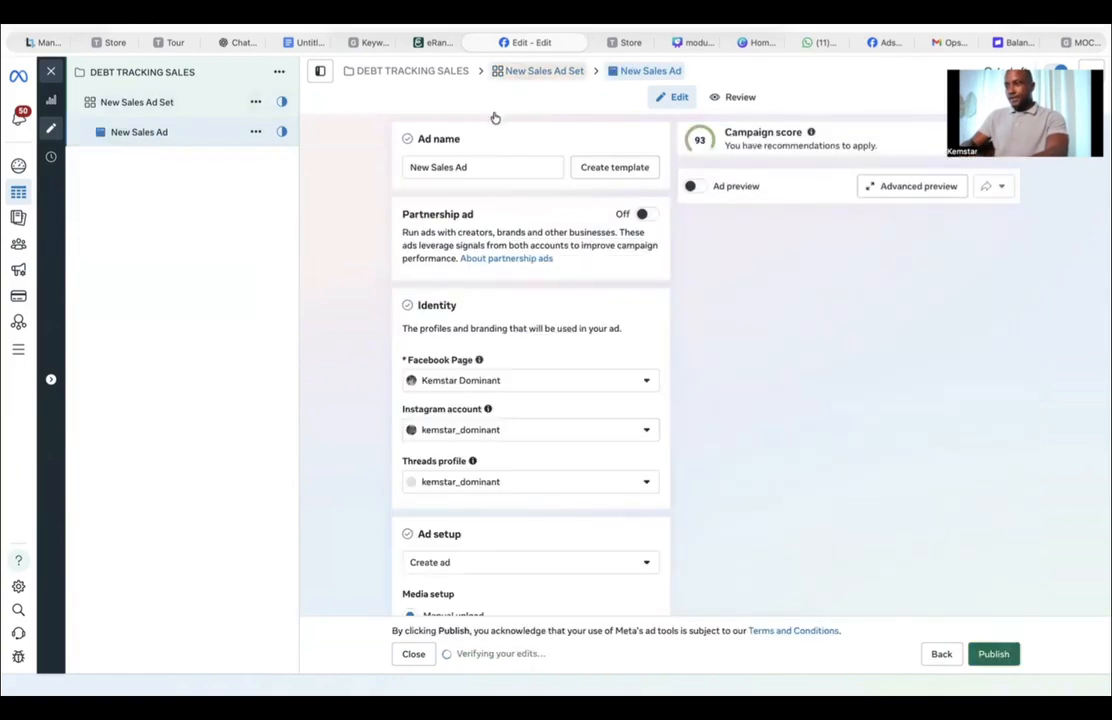
triple_click(446, 169)
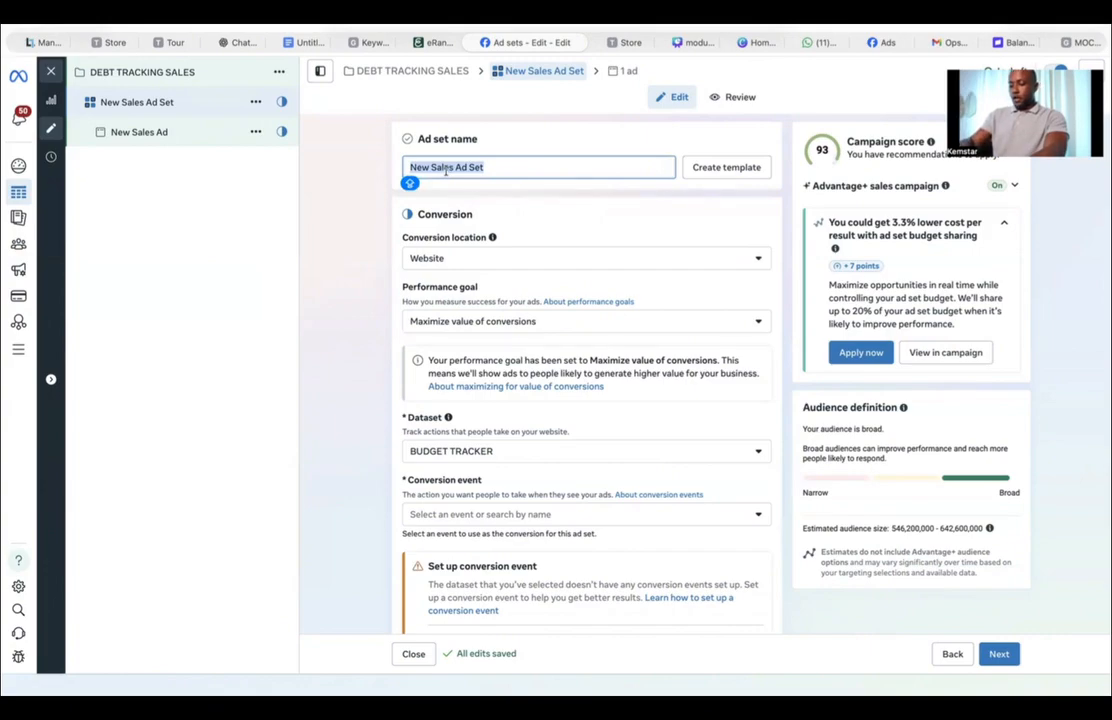
type("US/")
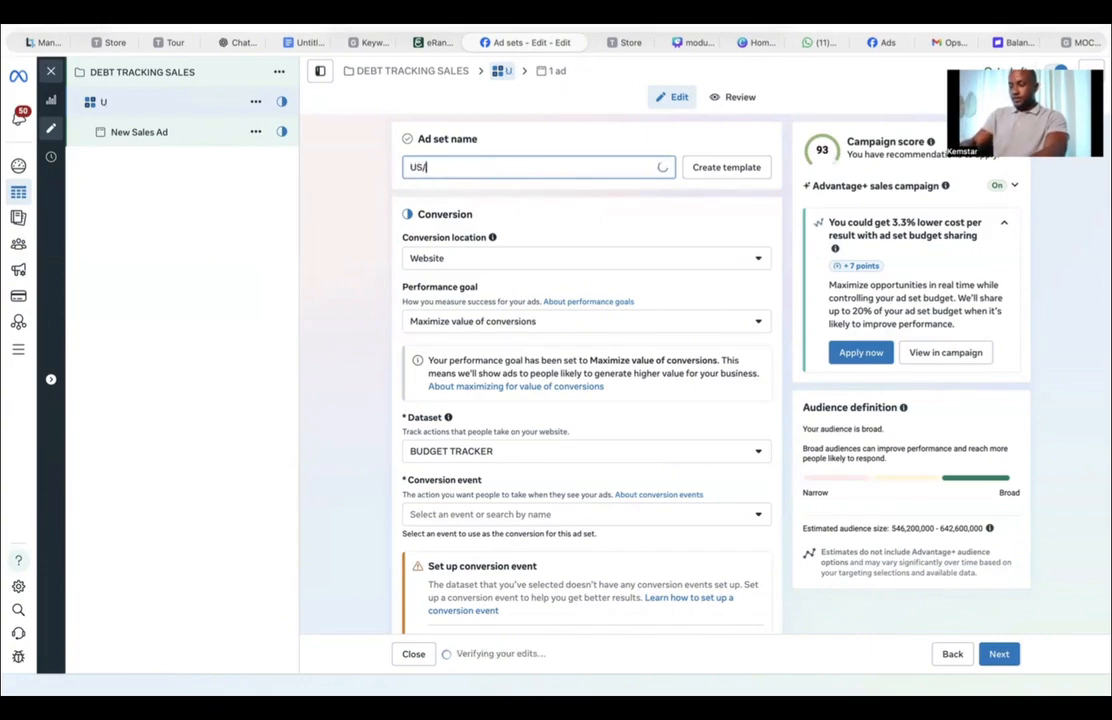
type("BZ/")
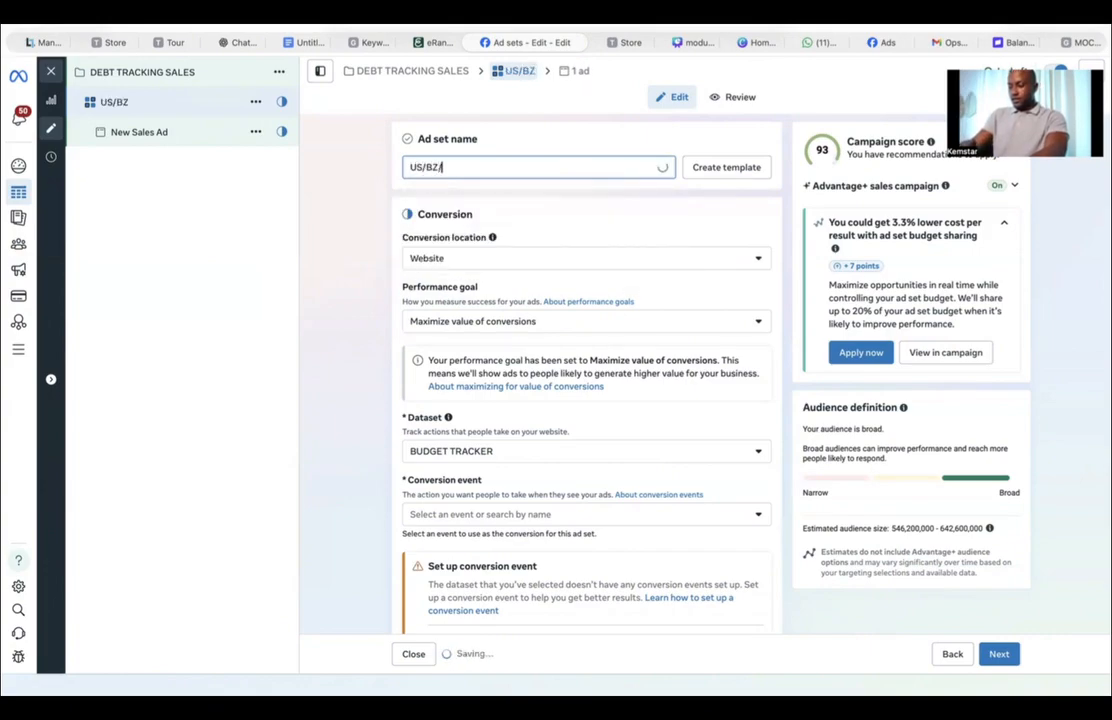
type("PH/22-")
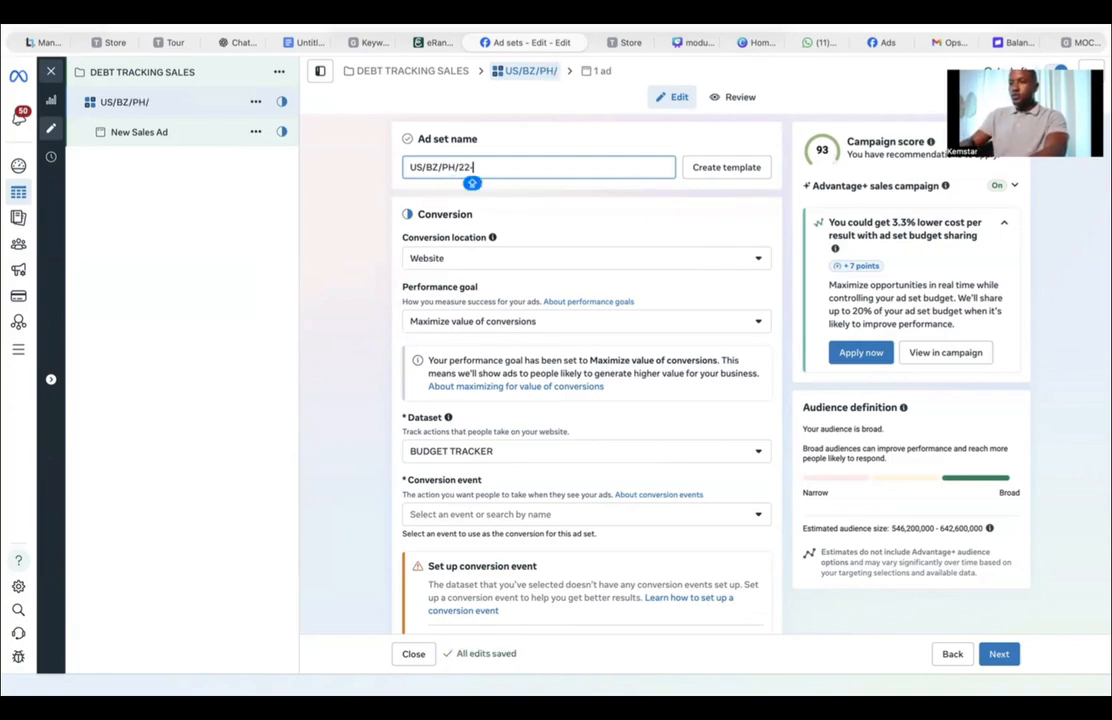
Step: Read the targeting ideas and age range in the ad copy document, then return to the ad set
left_click(305, 45)
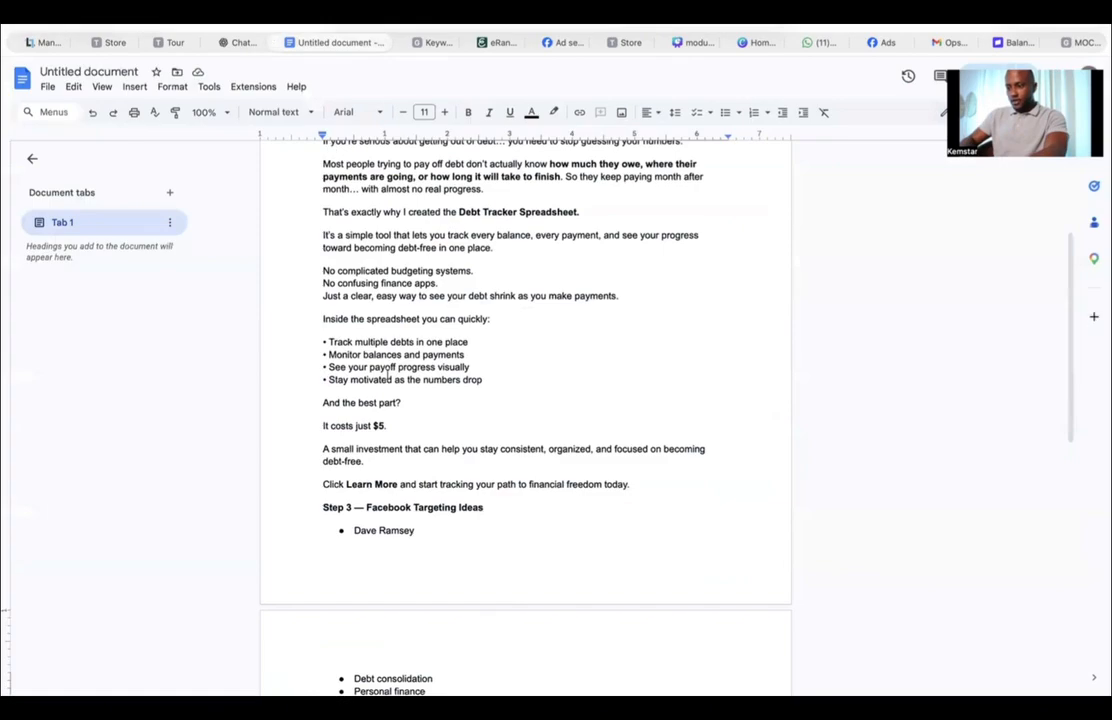
scroll(387, 471, "up", 5)
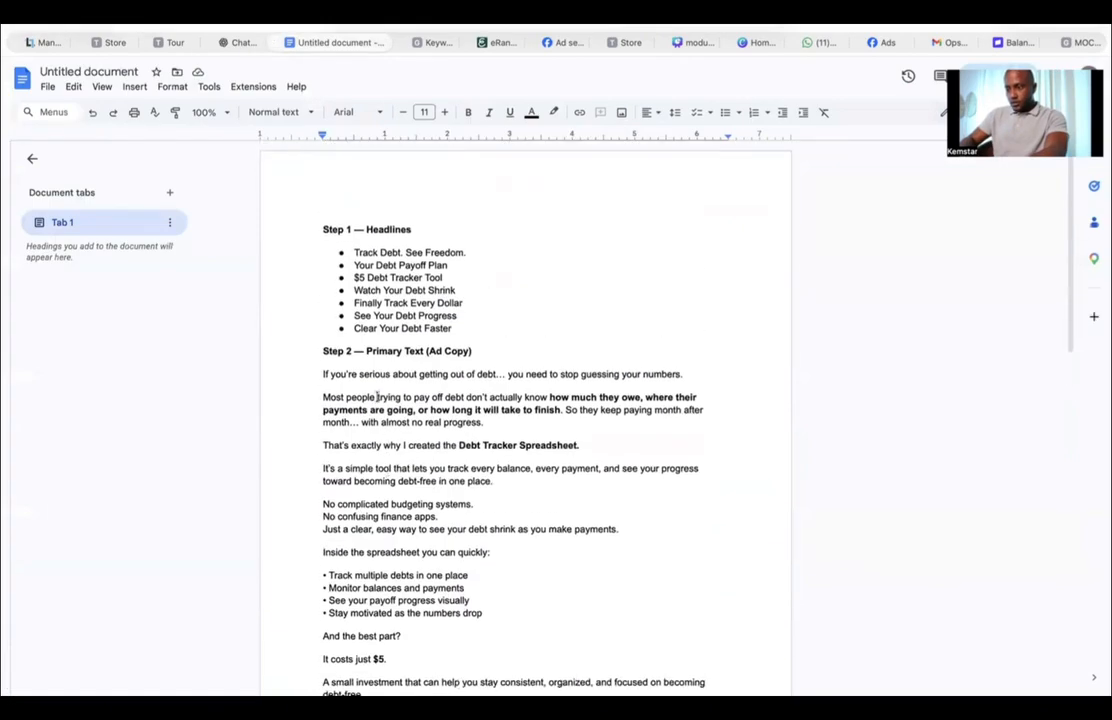
scroll(415, 452, "down", 10)
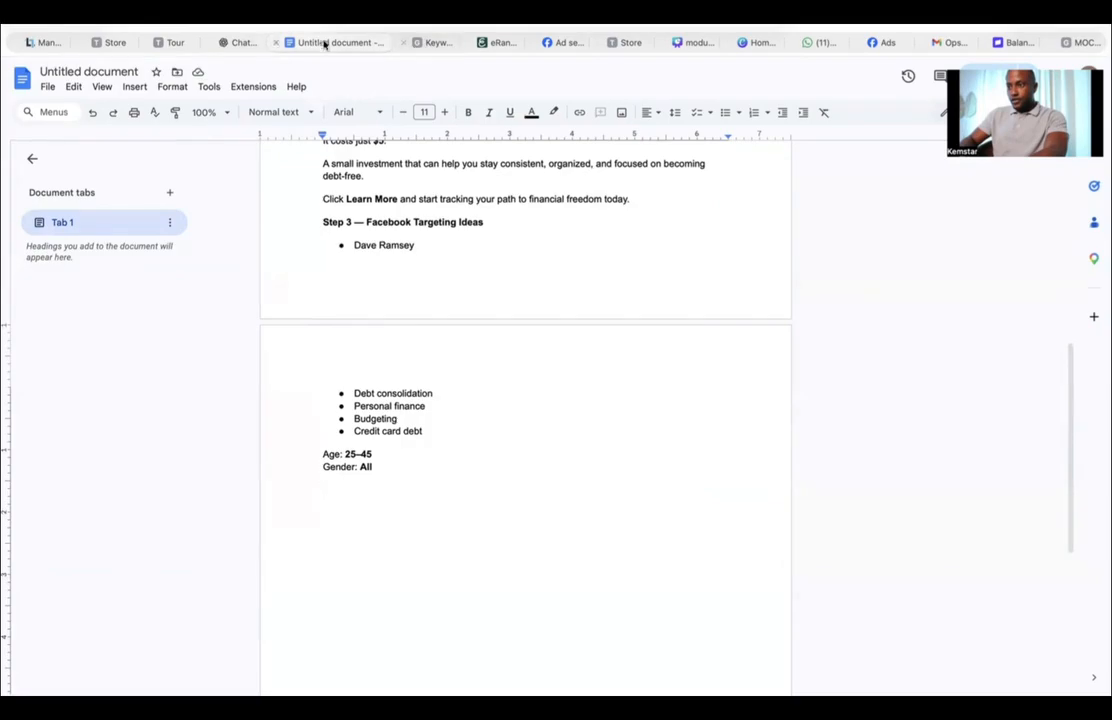
left_click(561, 42)
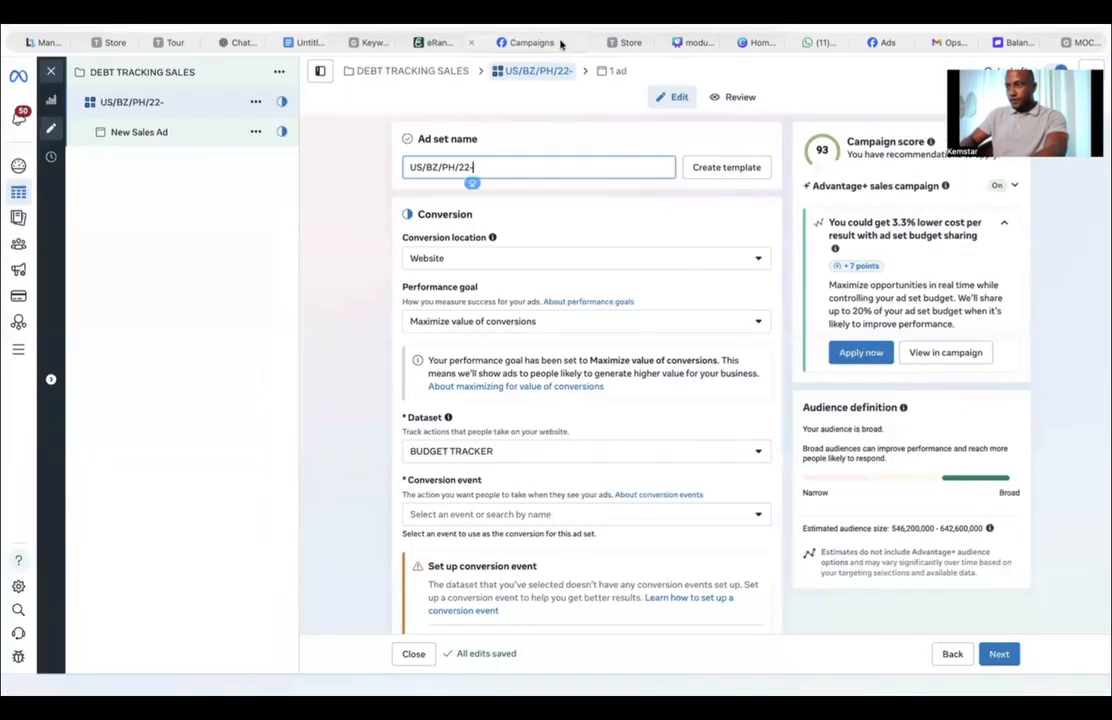
Step: Rename the ad set as US/BZ/PH/25-55
key("BackSpace")
key("BackSpace")
type("5-")
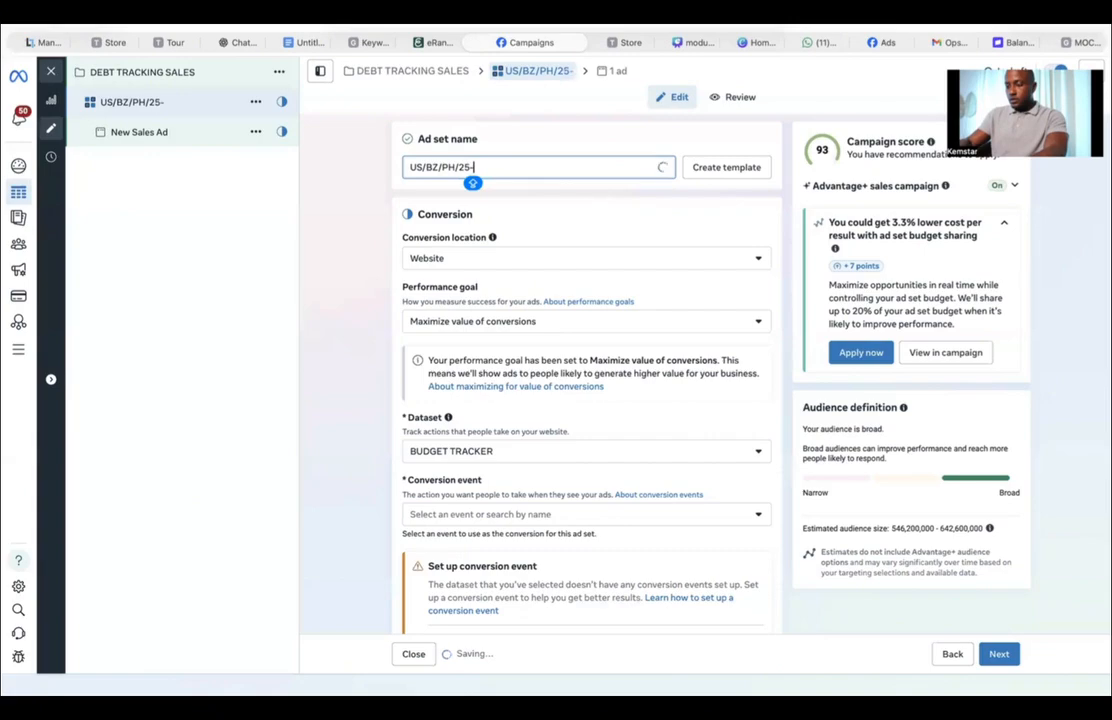
type("55")
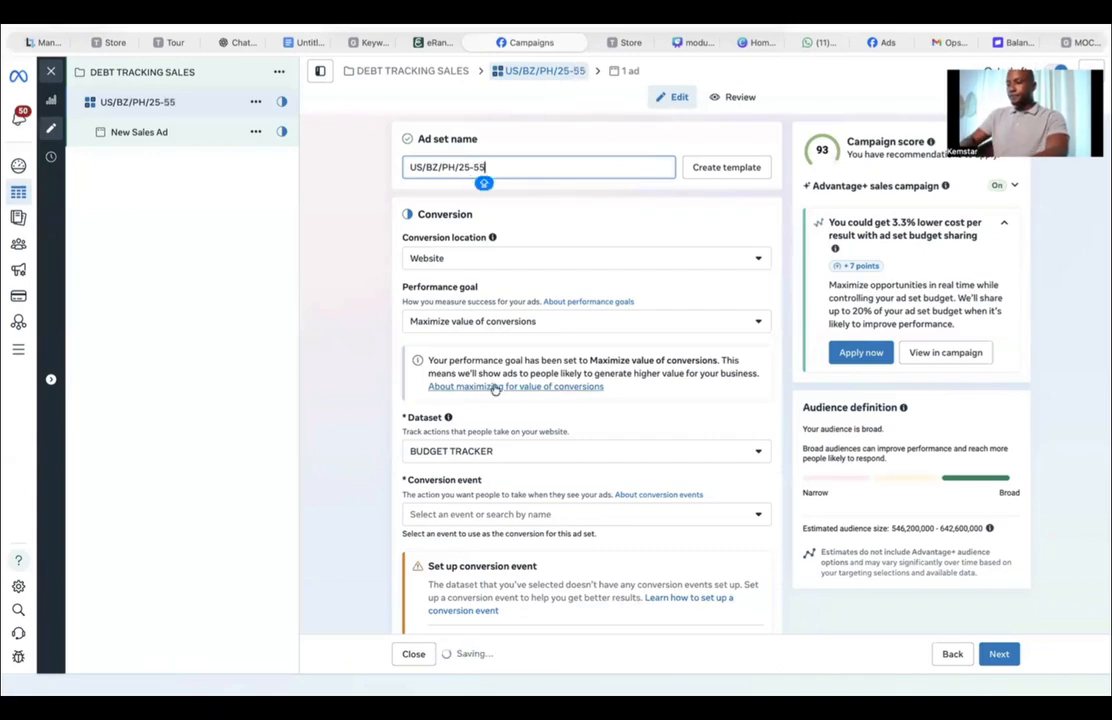
Step: Expand the audience controls and set the minimum age to 25
scroll(377, 378, "down", 10)
scroll(377, 378, "down", 4)
scroll(377, 378, "up", 6)
scroll(377, 378, "down", 1)
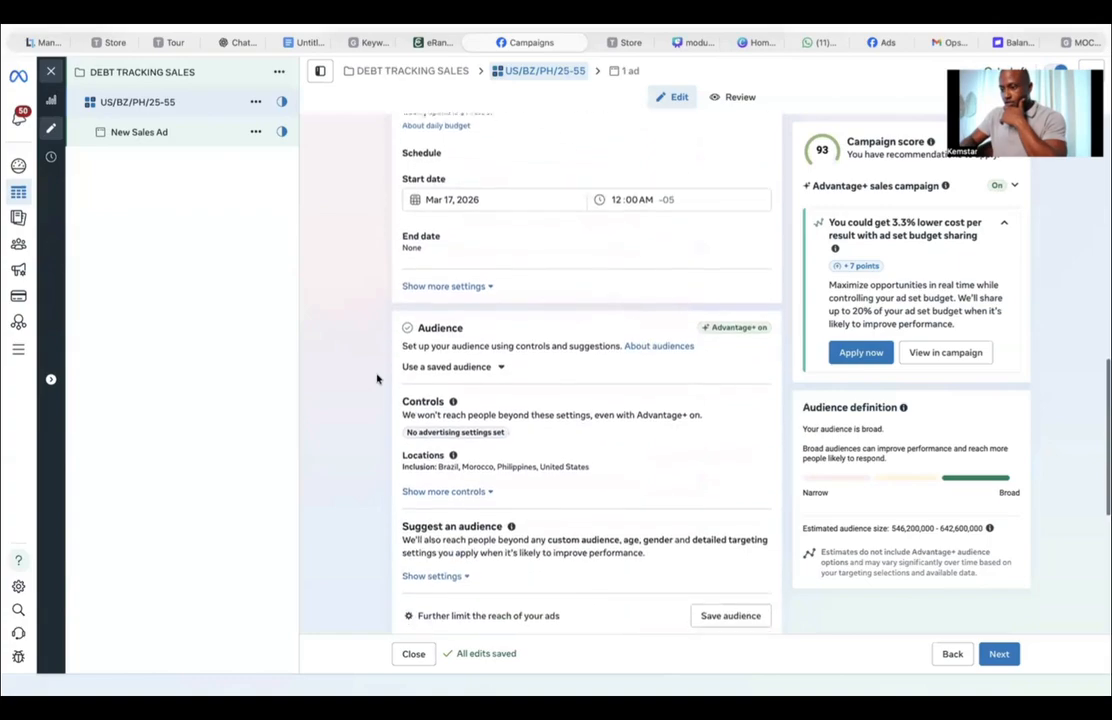
scroll(377, 378, "down", 1)
left_click(446, 473)
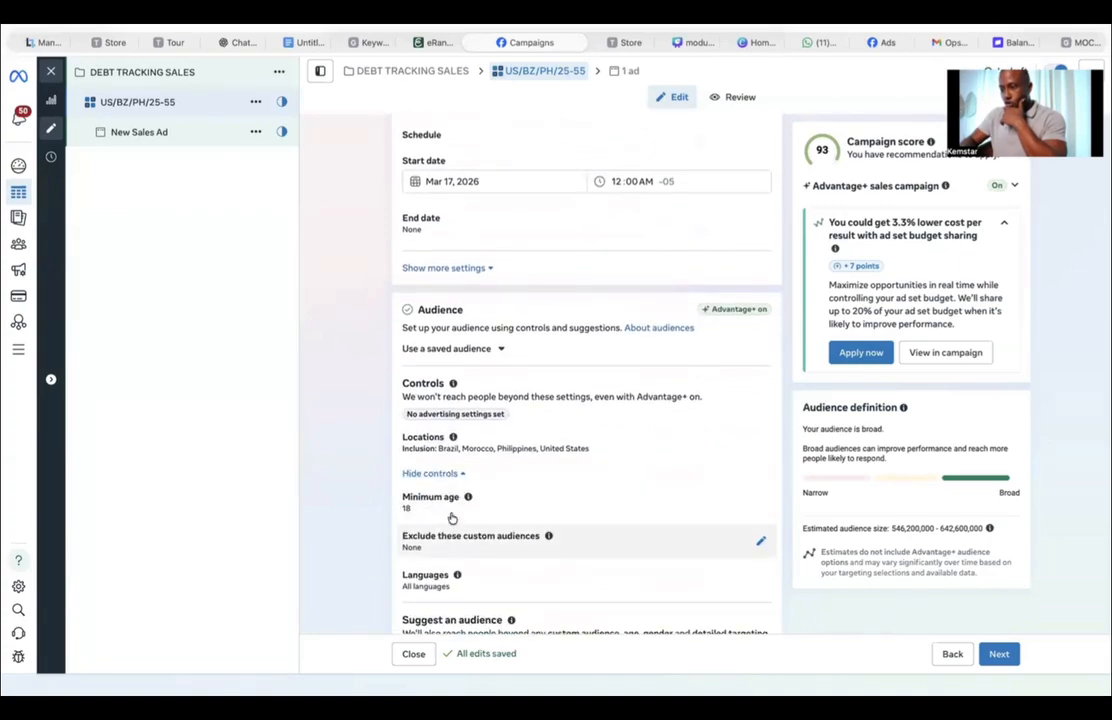
left_click(449, 497)
left_click(442, 528)
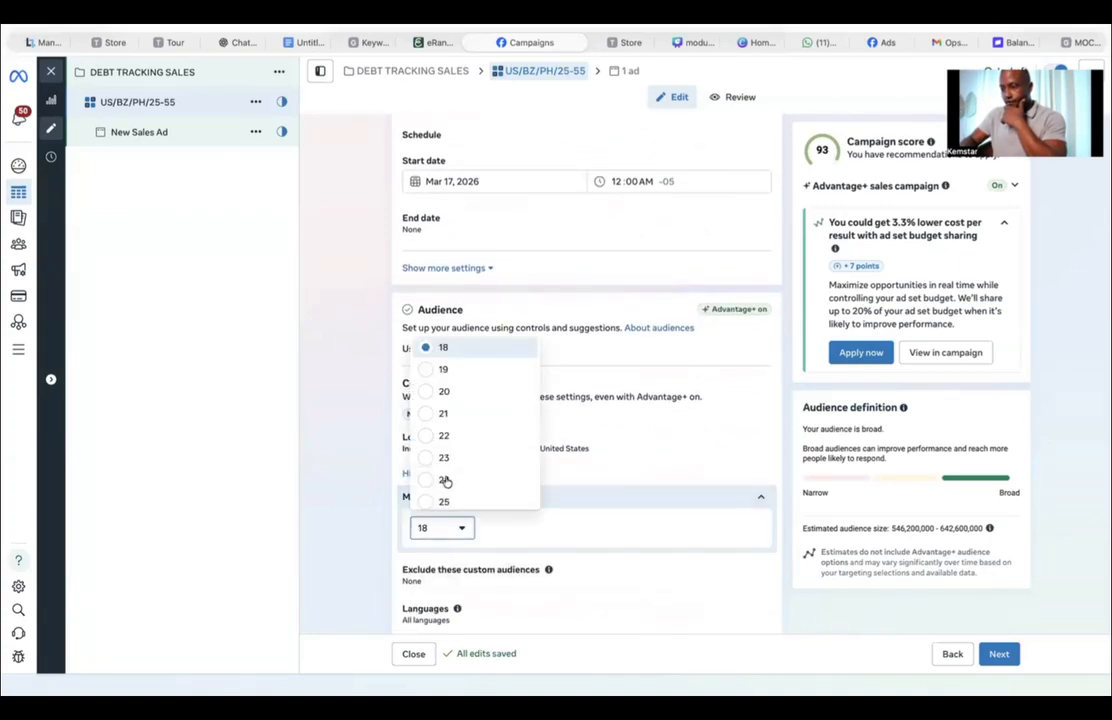
left_click(443, 501)
Step: Open the ad and rename it ad1
scroll(325, 551, "down", 2)
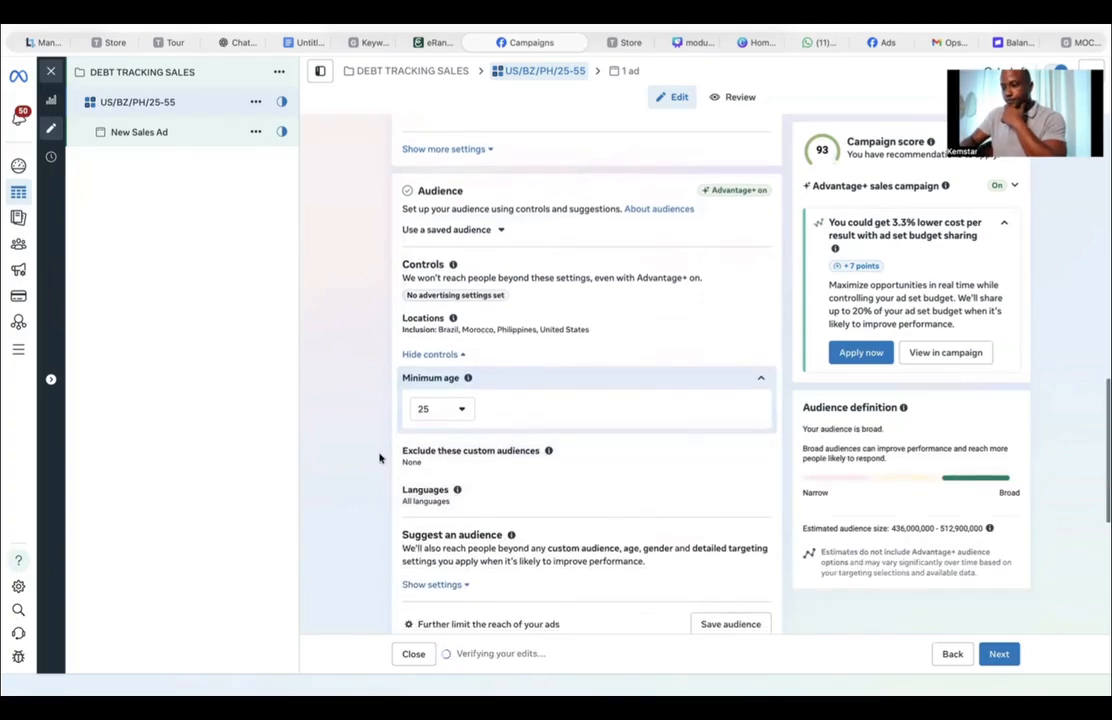
scroll(390, 590, "down", 5)
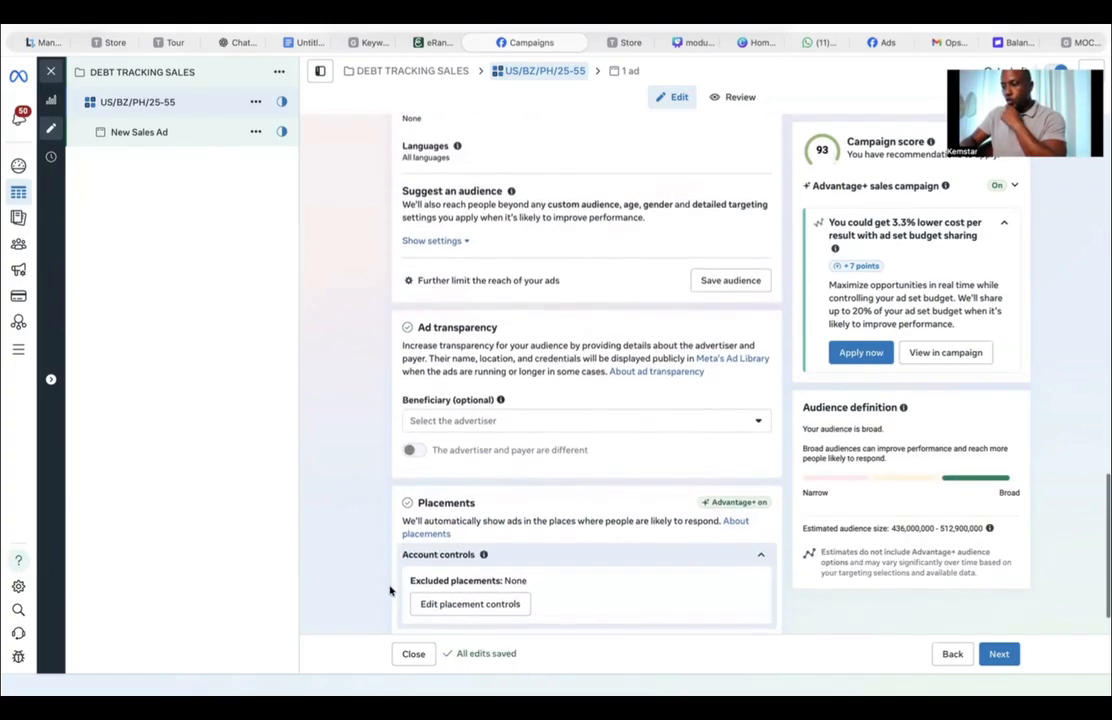
scroll(390, 590, "up", 3)
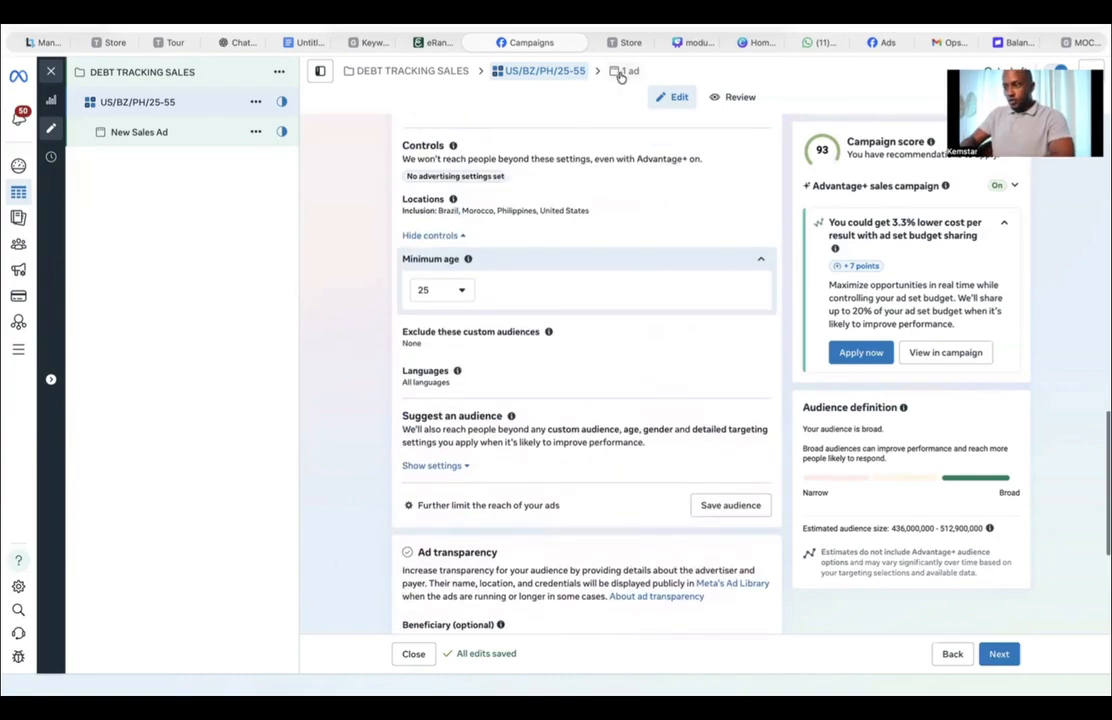
left_click(624, 75)
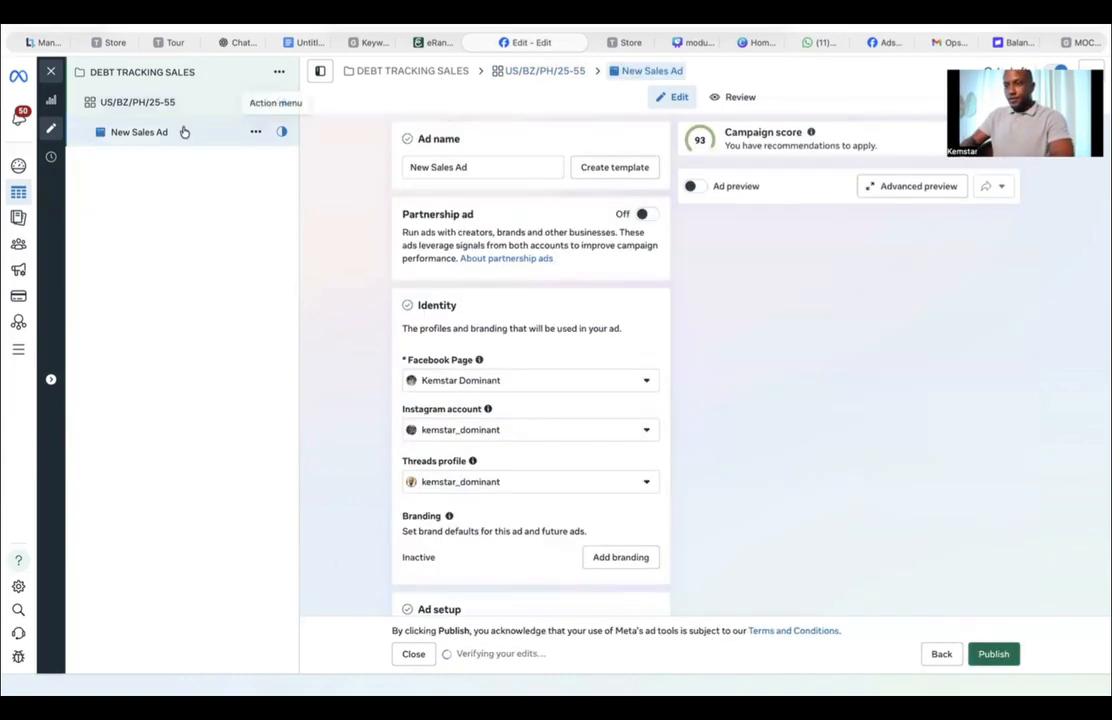
triple_click(443, 166)
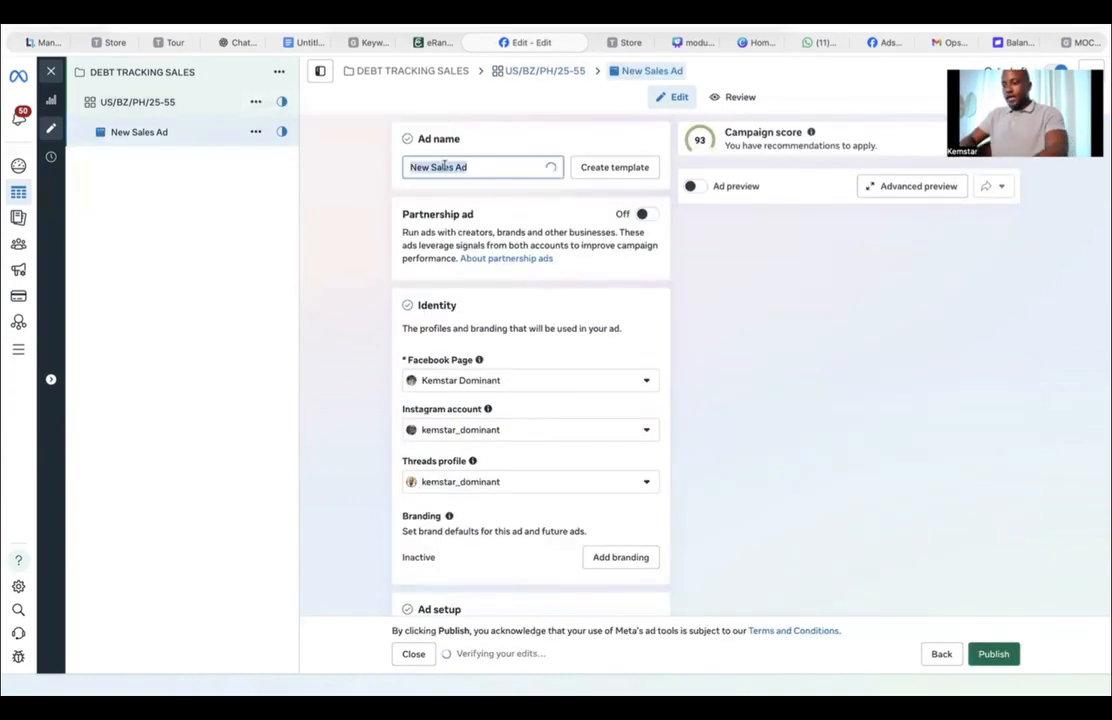
type("ad")
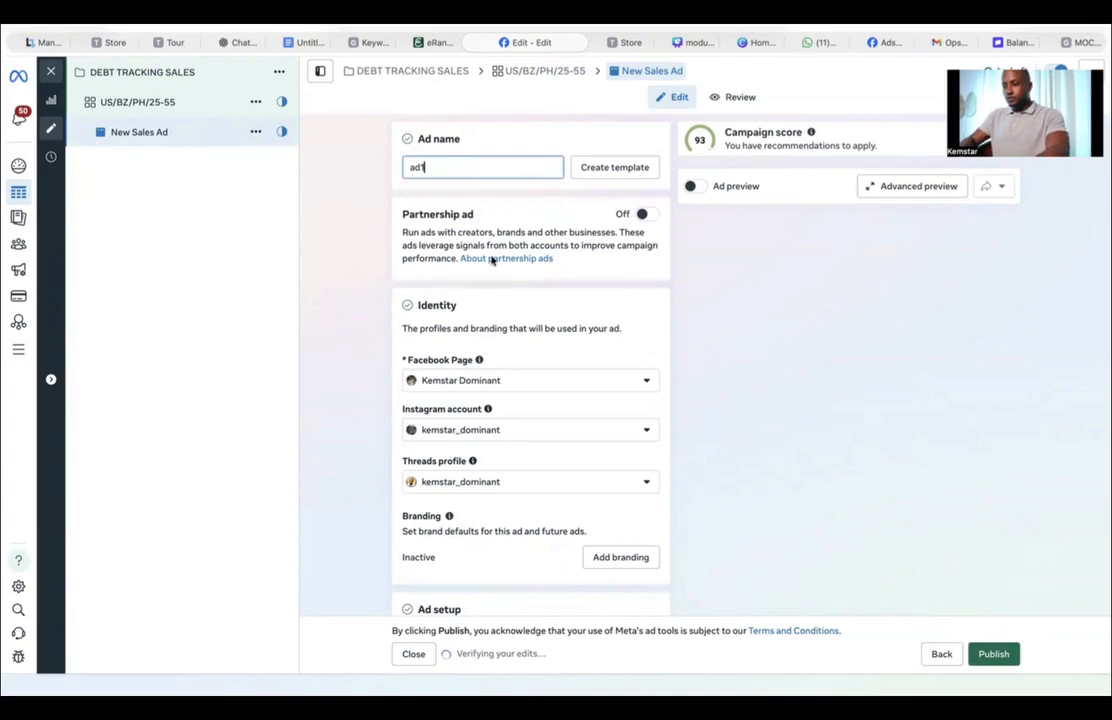
type("1")
Step: Paste the bookkeeping template's store page link as the ad's website URL
scroll(470, 427, "down", 3)
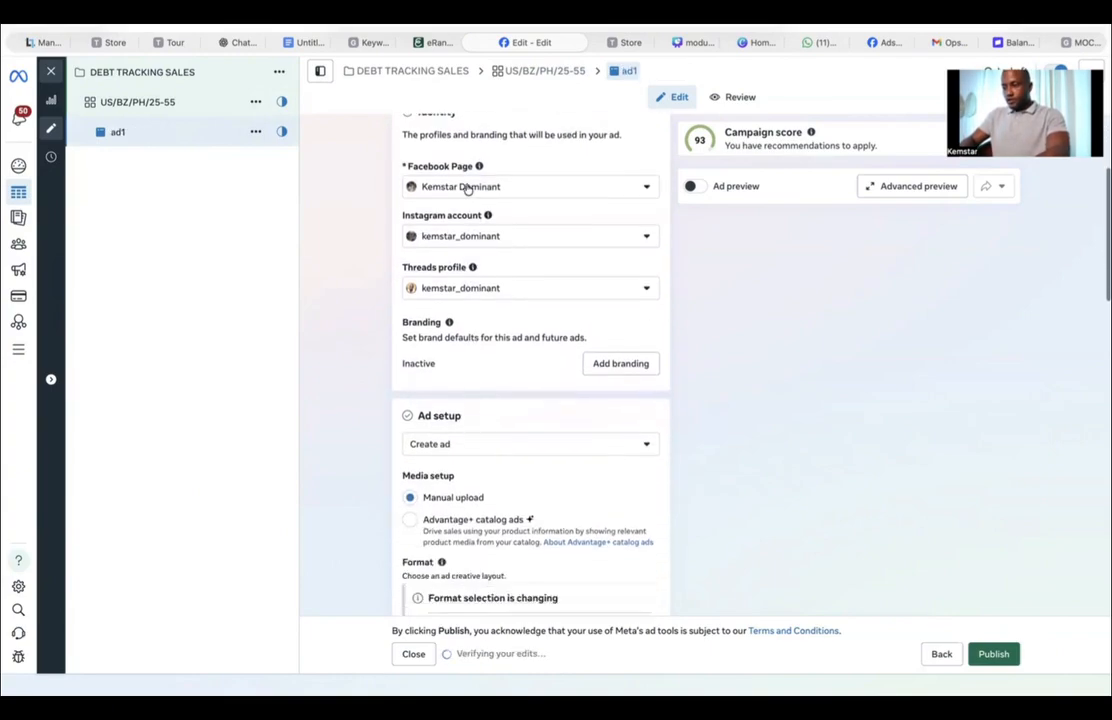
left_click(468, 188)
left_click(467, 188)
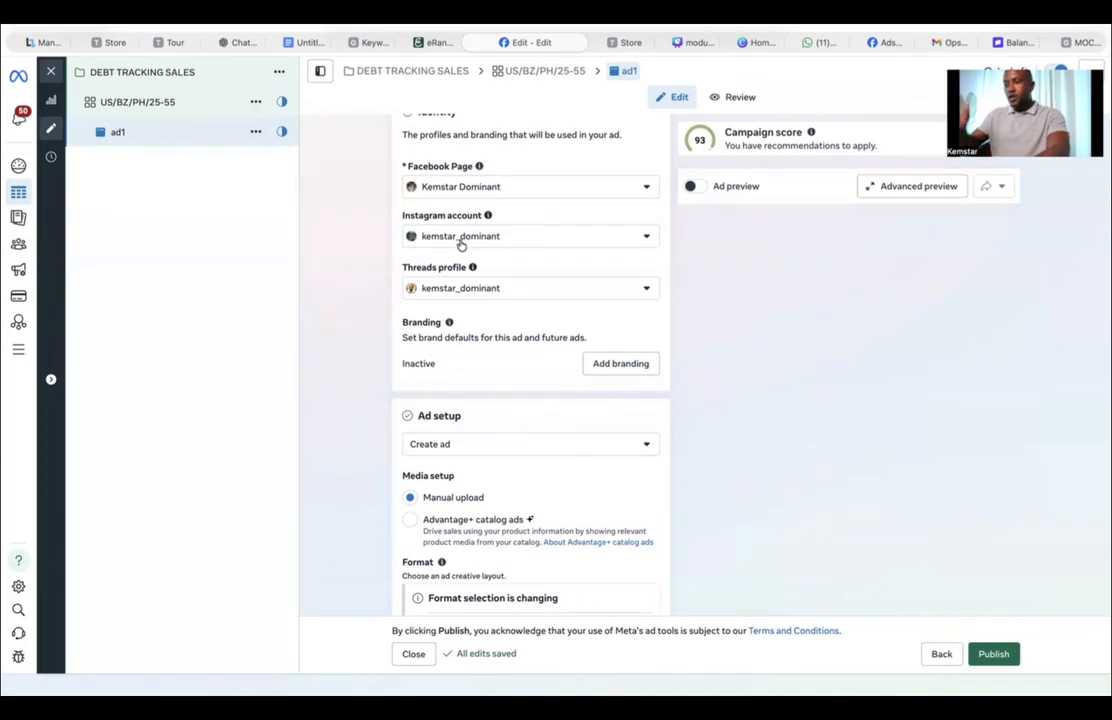
scroll(384, 363, "down", 3)
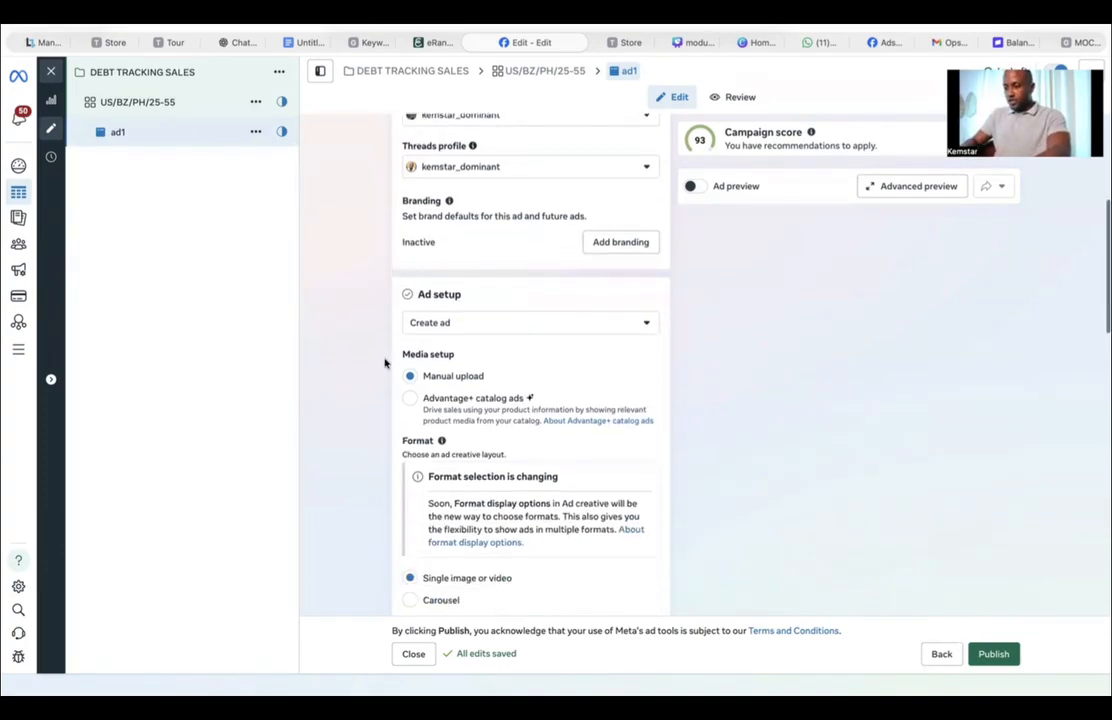
scroll(385, 359, "down", 2)
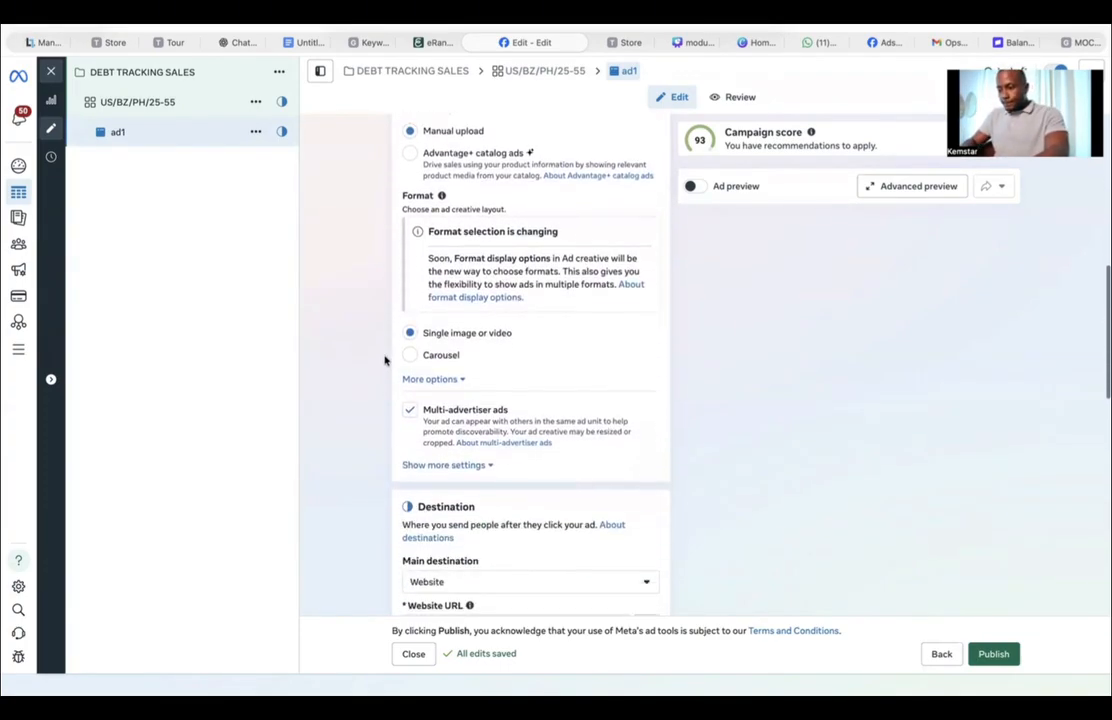
scroll(473, 576, "down", 8)
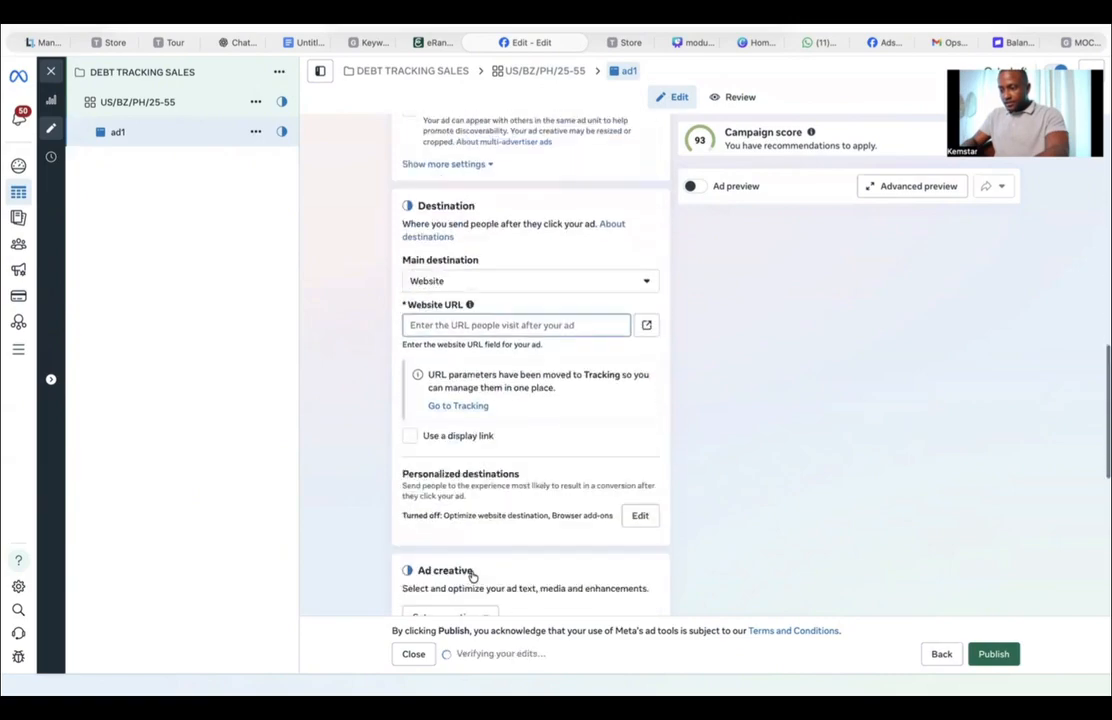
key("ctrl+v")
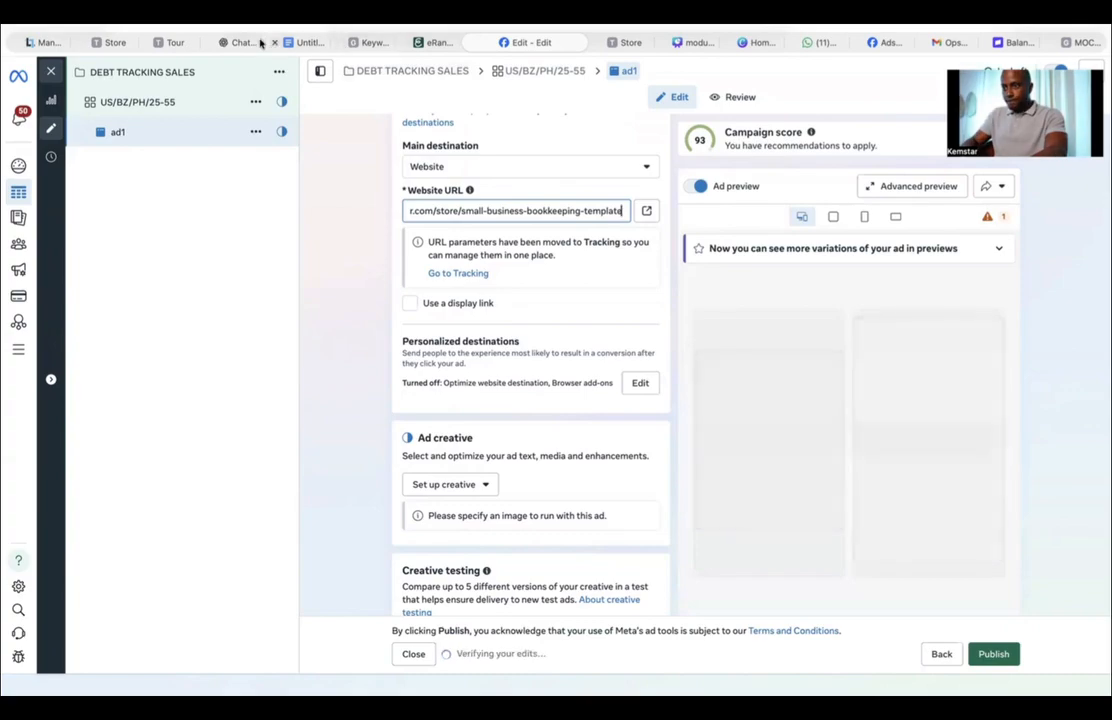
Step: Check the small business bookkeeping template product page in the store, then return to the ad
left_click(170, 43)
left_click(119, 46)
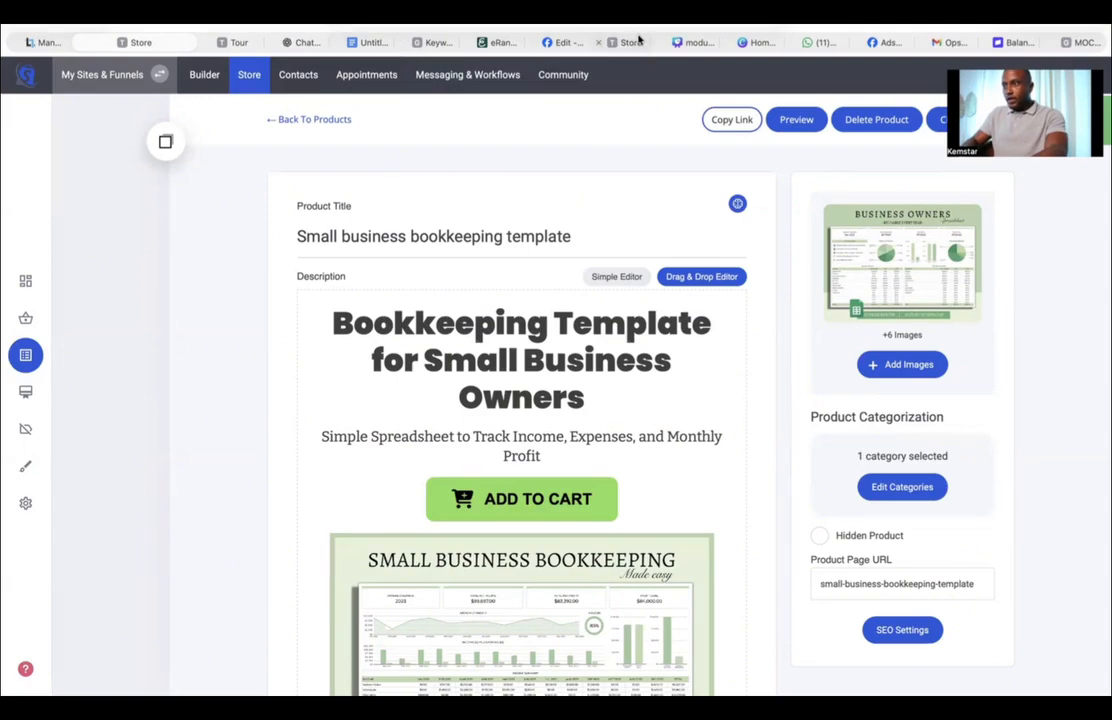
left_click(560, 43)
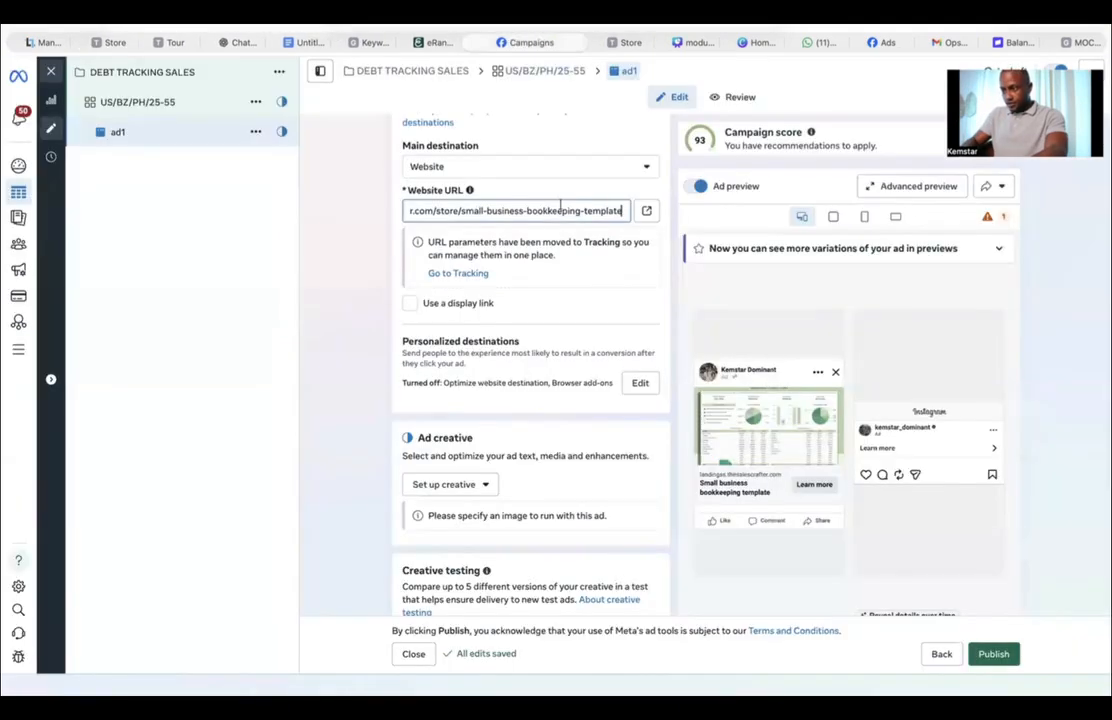
left_click(304, 338)
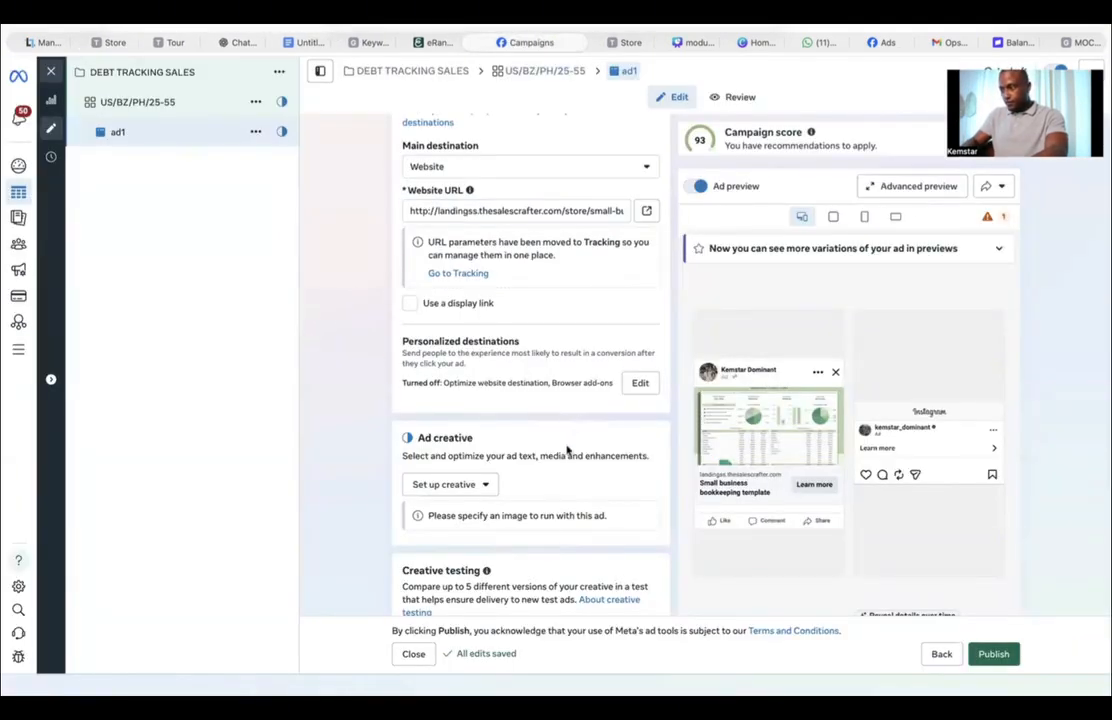
Step: Set up an image ad using the uploaded debt tracker image, keeping the original vertical crop
scroll(486, 410, "down", 2)
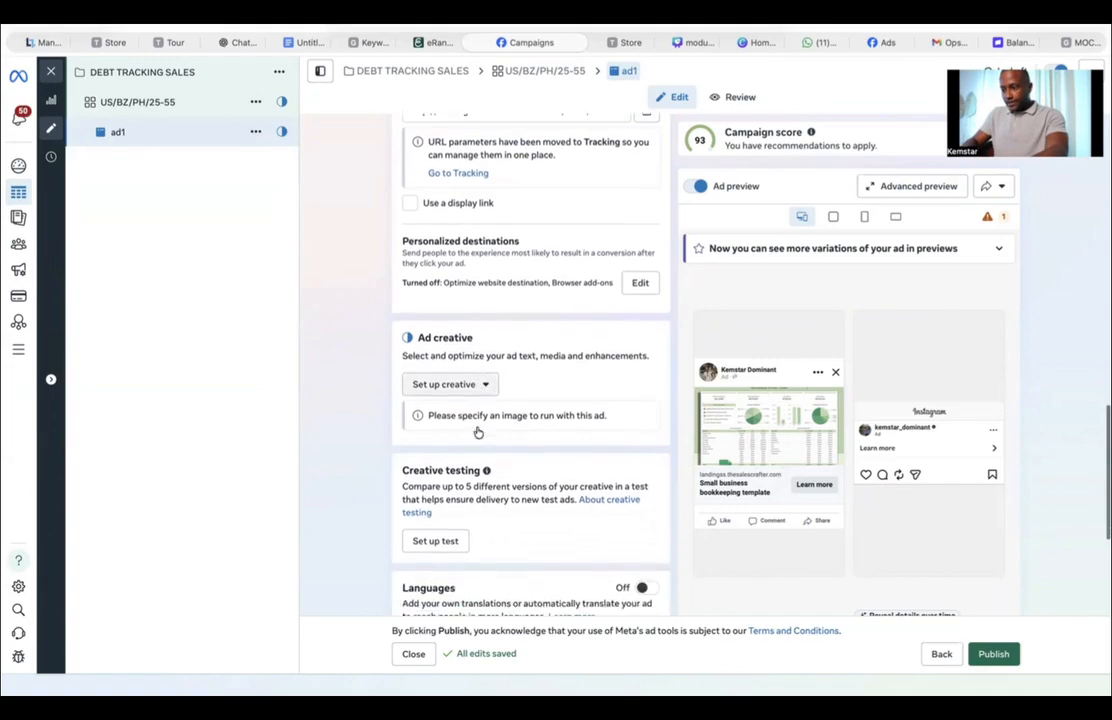
scroll(404, 432, "down", 1)
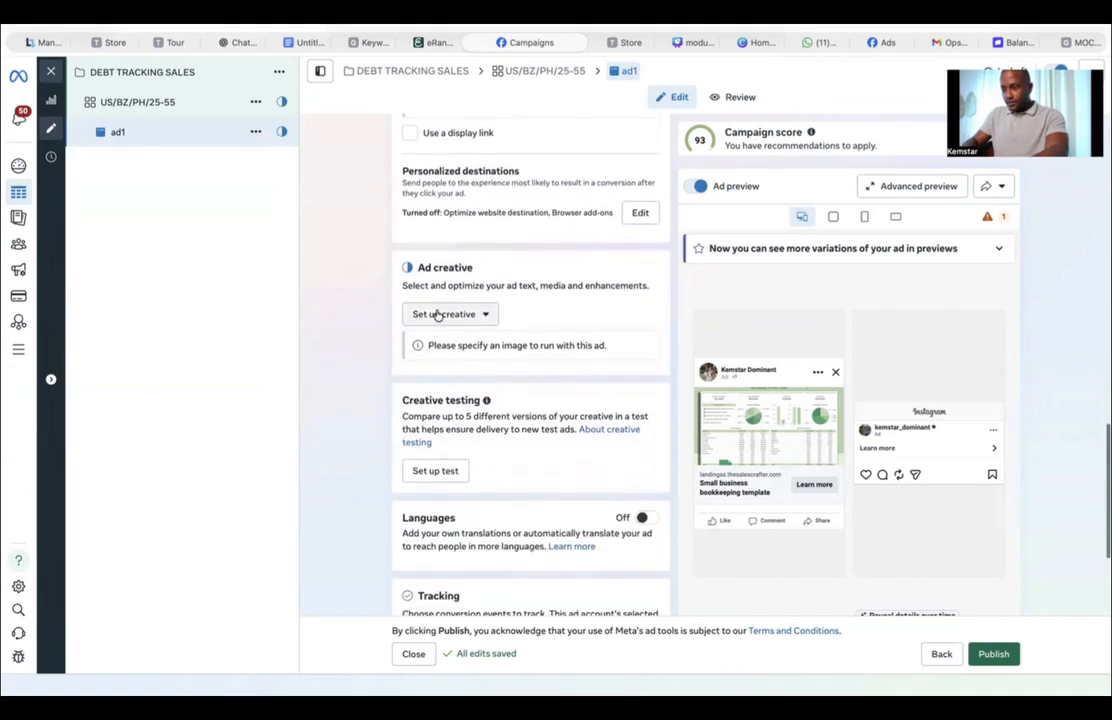
left_click(437, 315)
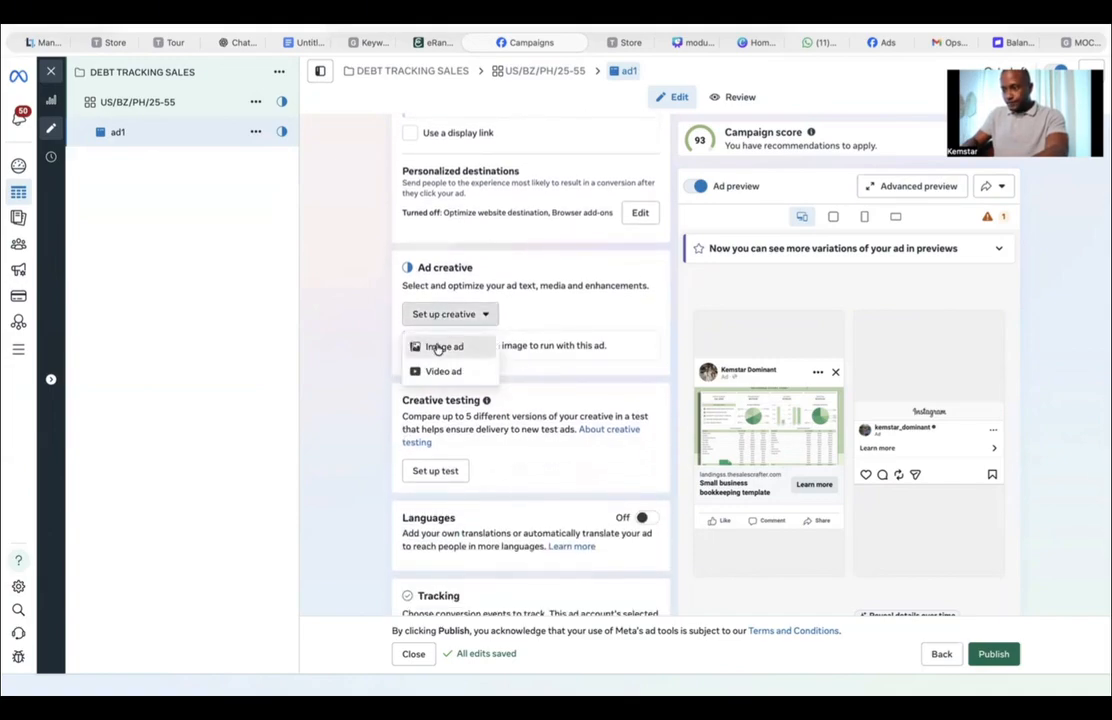
left_click(437, 347)
left_click(86, 155)
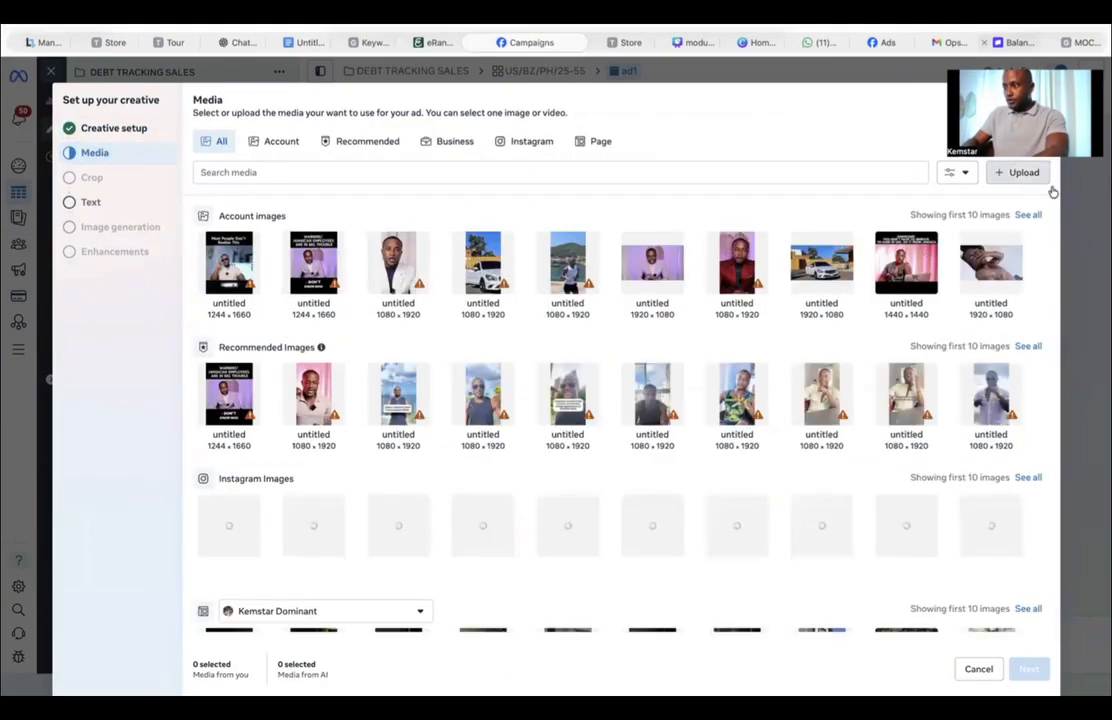
left_click(1020, 173)
double_click(445, 290)
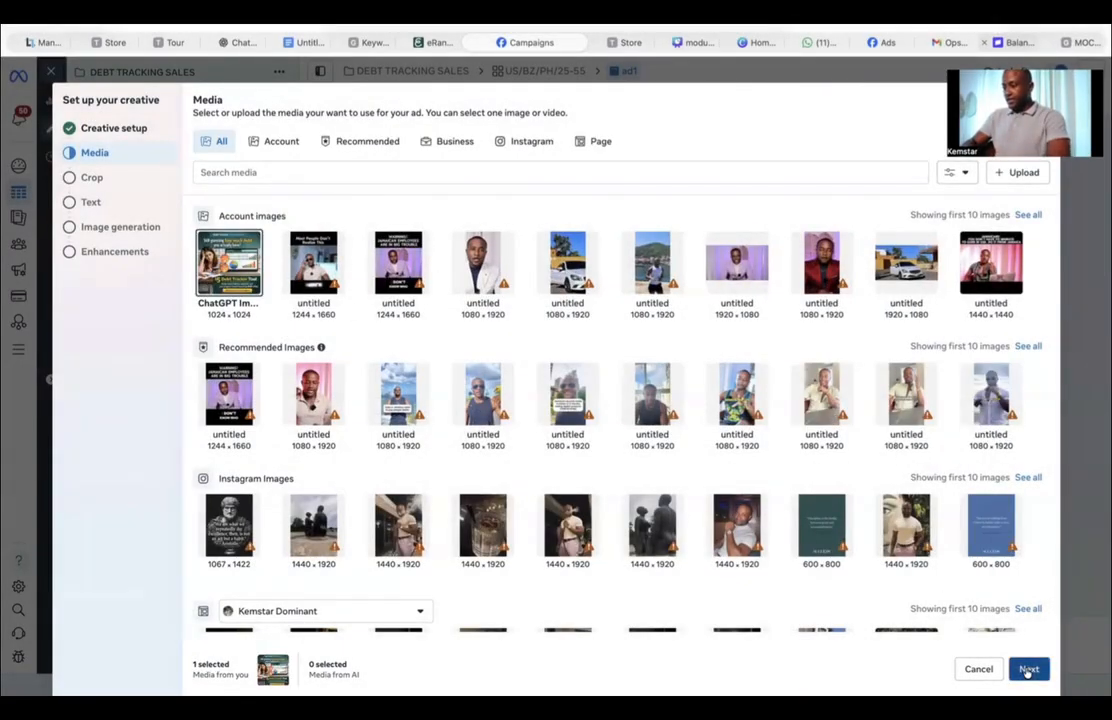
left_click(1028, 669)
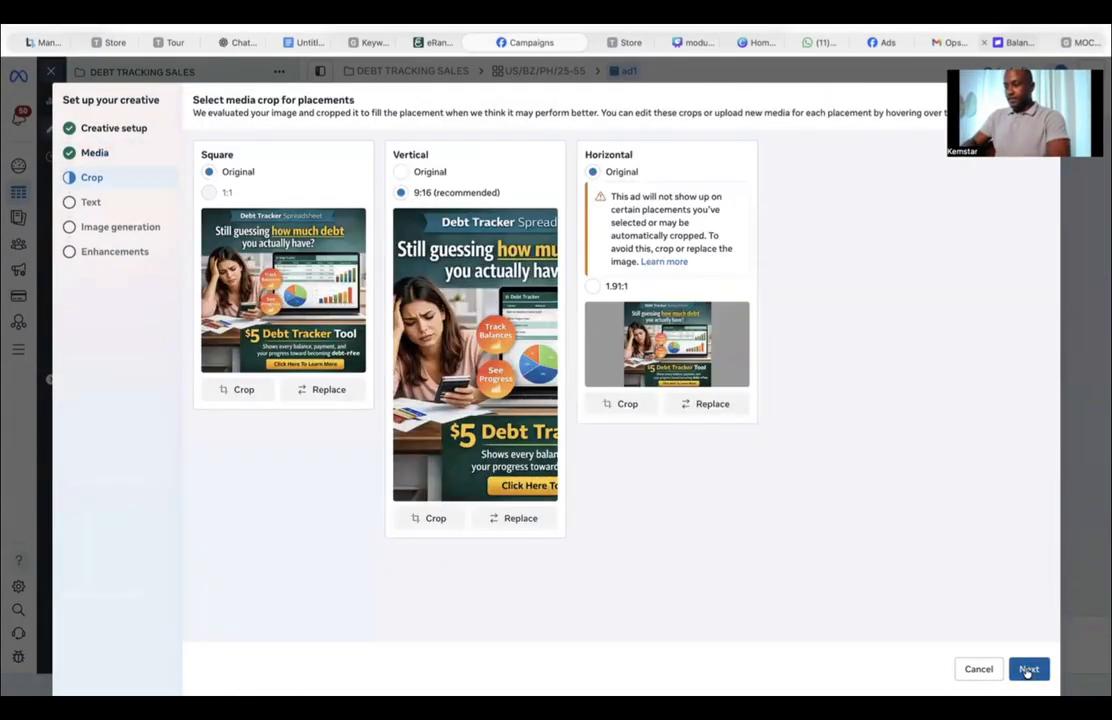
left_click(406, 174)
left_click(1028, 669)
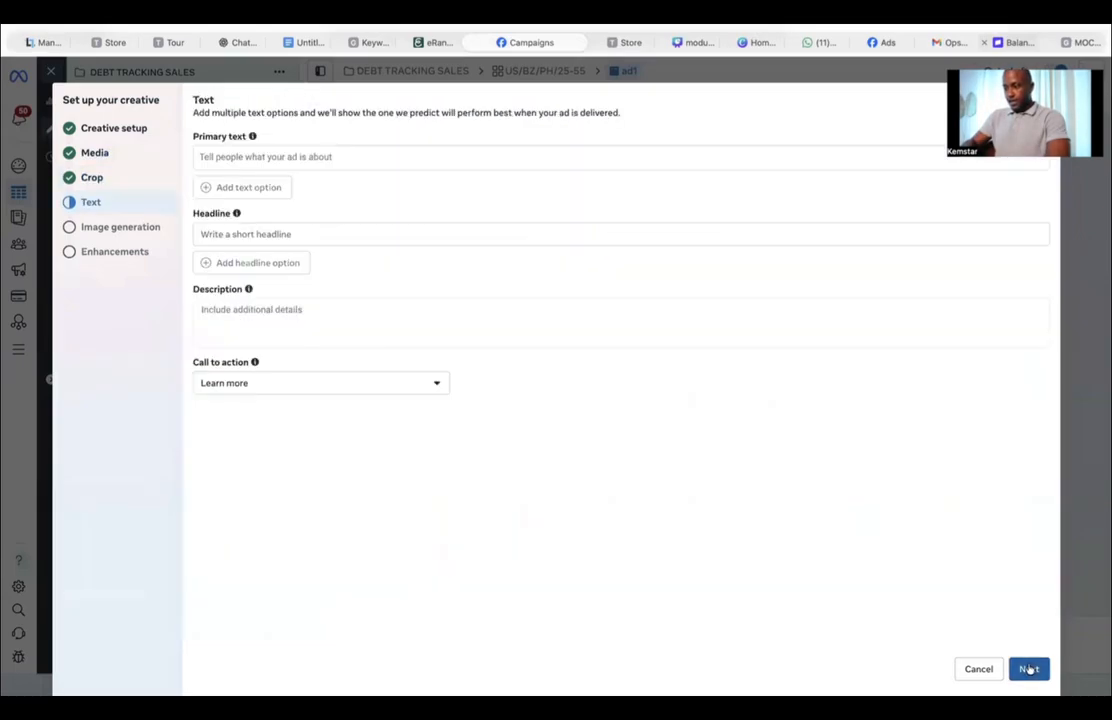
Step: Copy the primary ad copy from the document and paste it as the ad's primary text
mouse_move(262, 148)
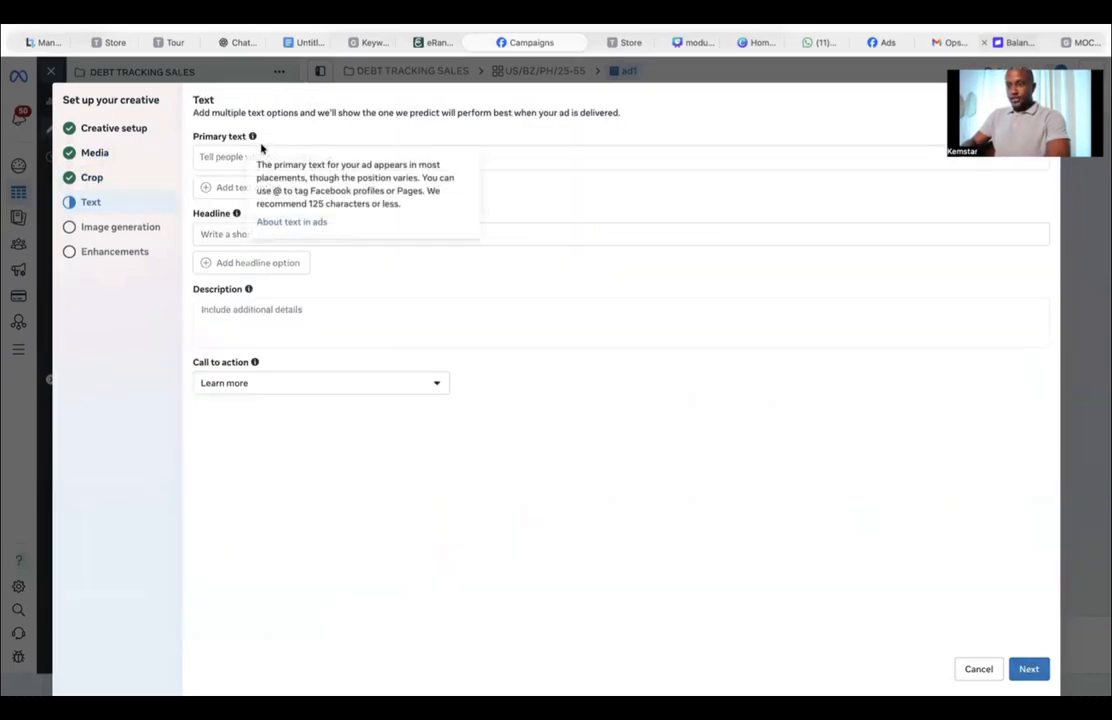
left_click(295, 42)
scroll(305, 323, "up", 10)
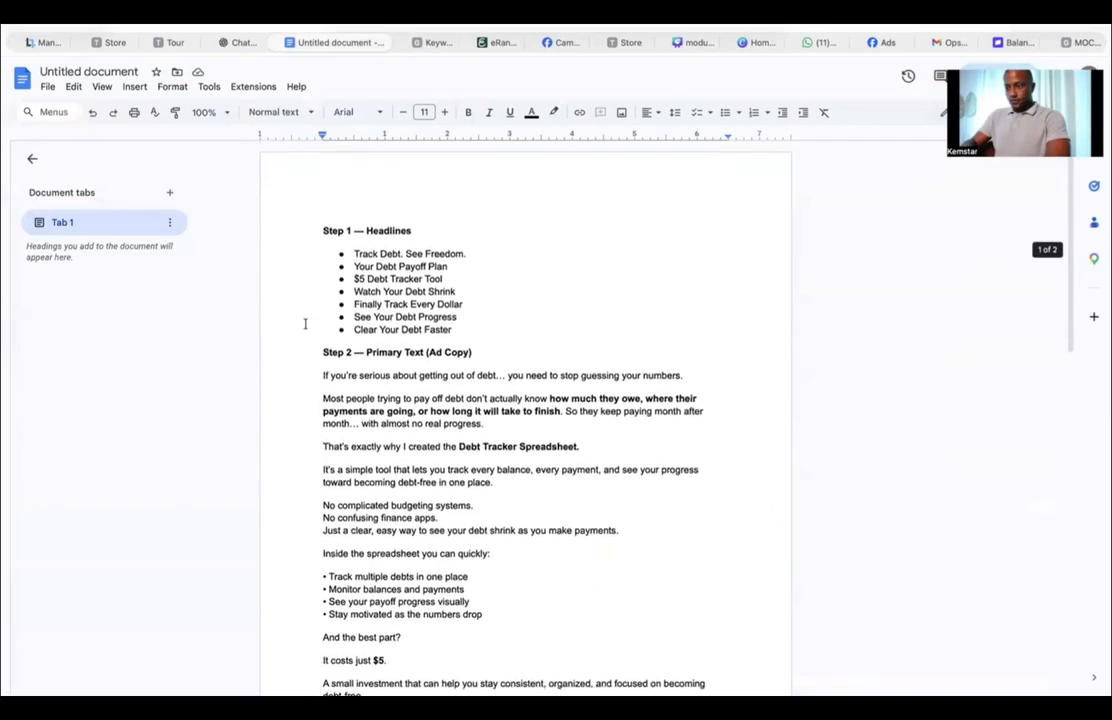
left_click_drag(321, 376, 614, 618)
key("ctrl+c")
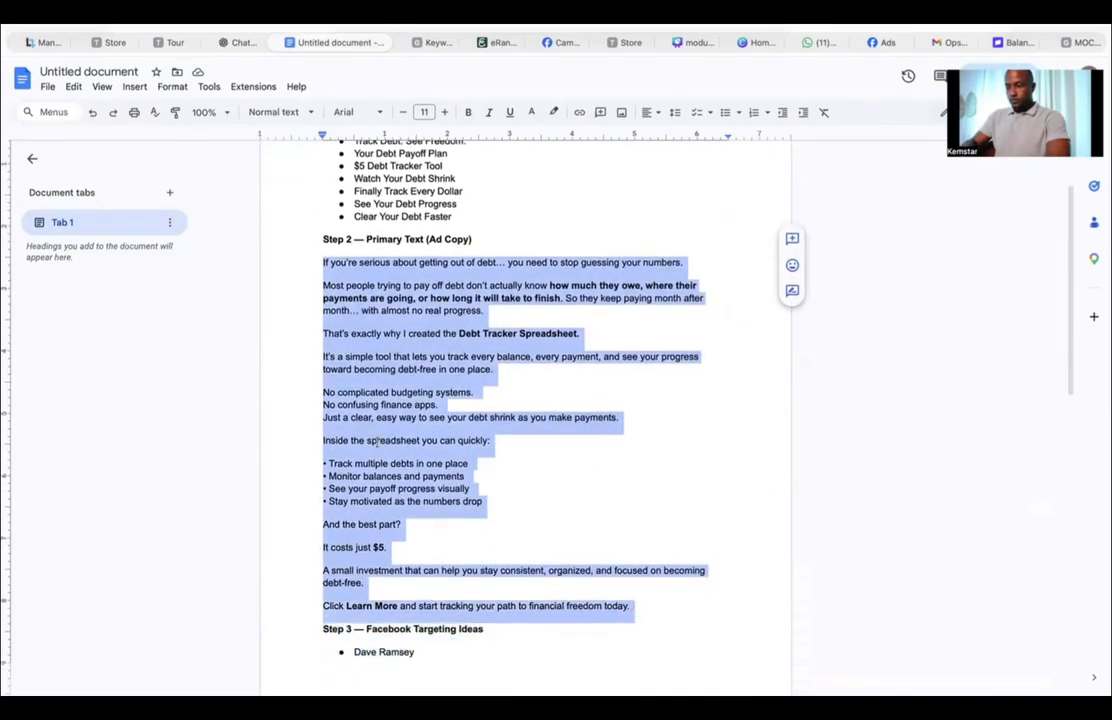
right_click(377, 440)
left_click(400, 132)
left_click(555, 44)
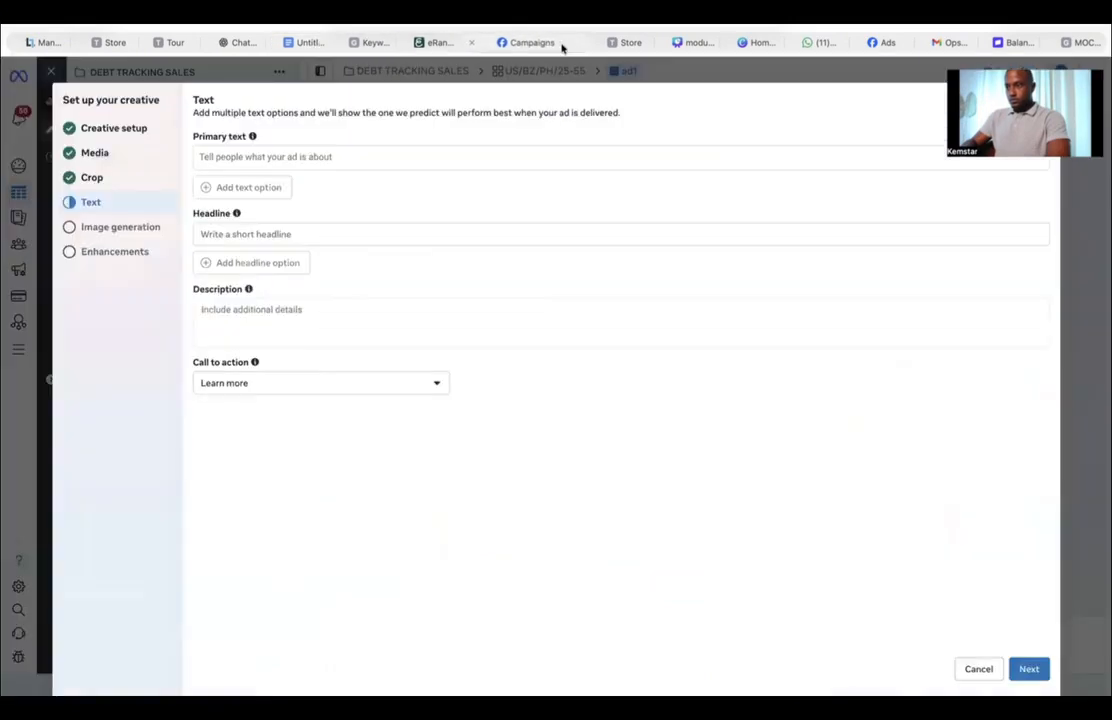
left_click(280, 156)
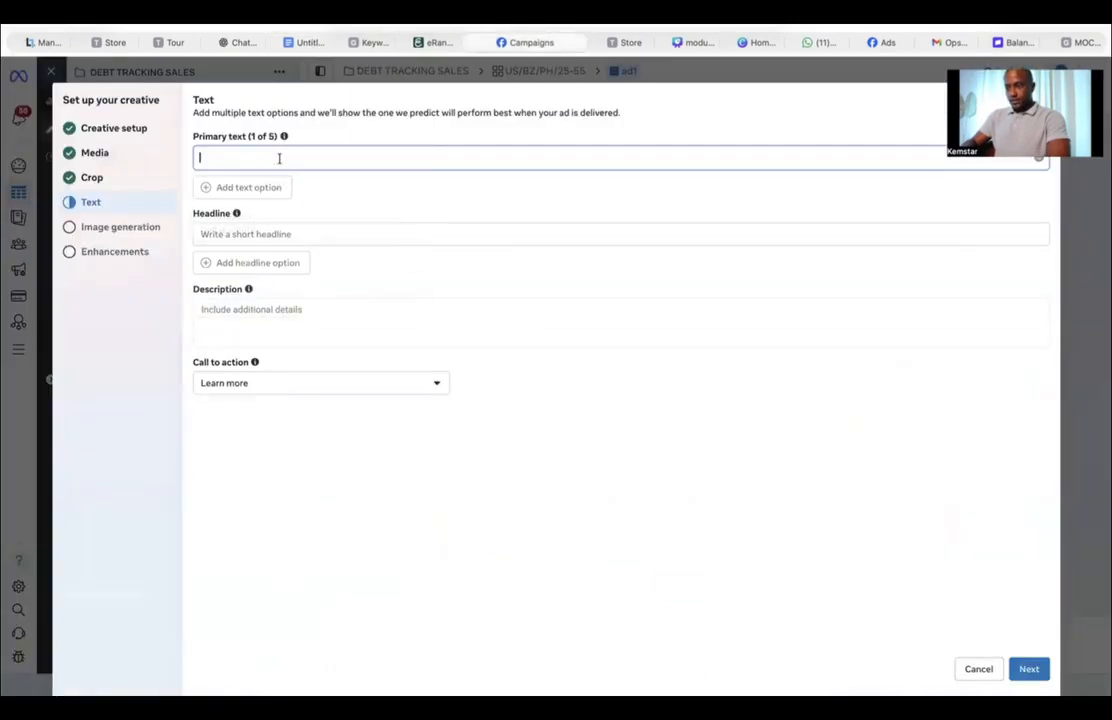
right_click(282, 157)
left_click(316, 198)
Step: Try separating the primary text's opening paragraphs with blank lines, then undo the last insertions
left_click(582, 158)
key("Return")
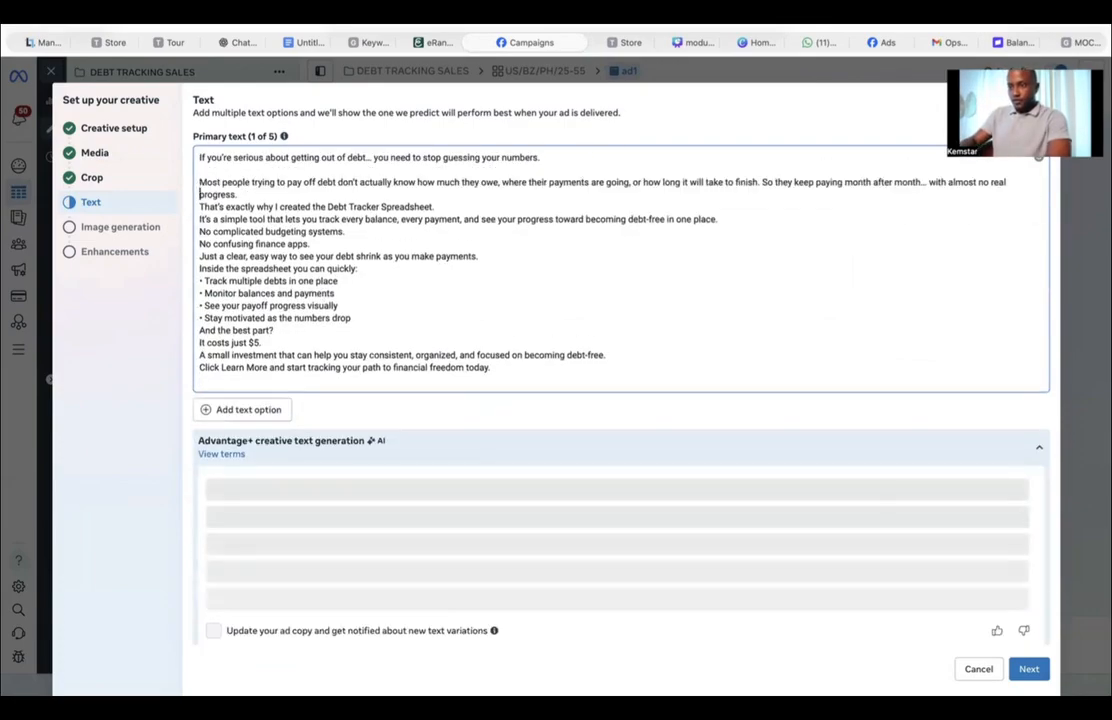
left_click(200, 206)
key("Return")
key("Return")
left_click(200, 256)
key("Return")
left_click(200, 281)
key("Return")
left_click(200, 305)
key("Return")
left_click(200, 330)
key("Return")
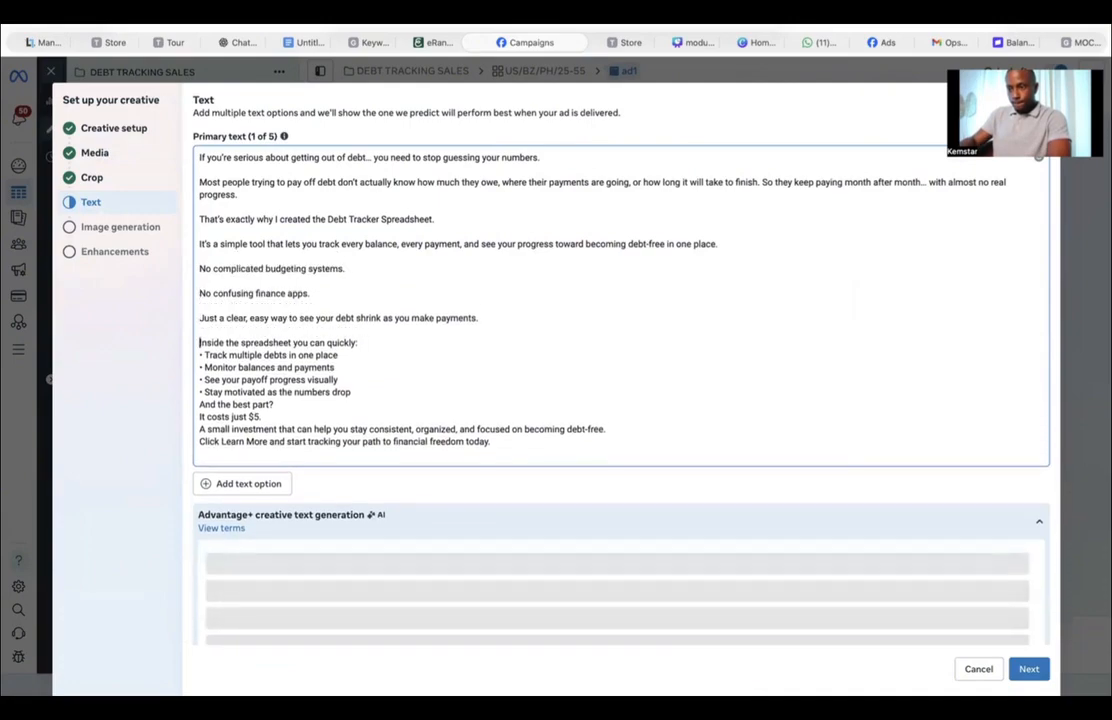
left_click(200, 392)
key("ctrl+z")
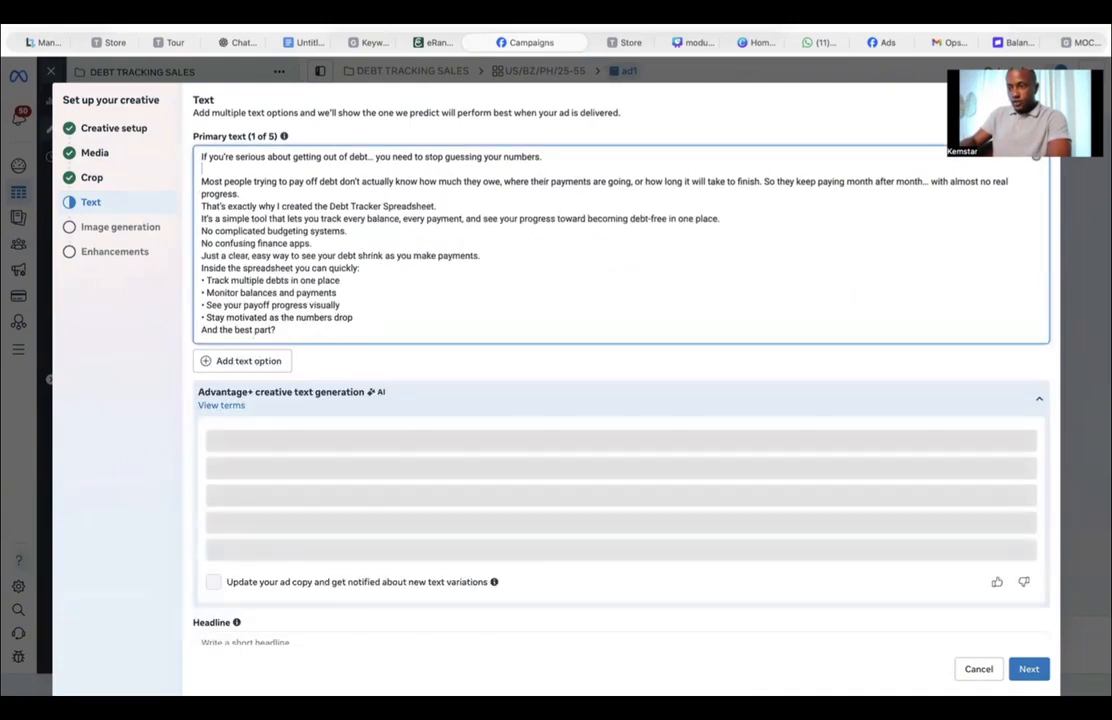
Step: Separate each paragraph of the primary text with a blank line, keeping the bullet list lines together
left_click(201, 218)
scroll(620, 400, "down", 5)
scroll(620, 400, "up", 5)
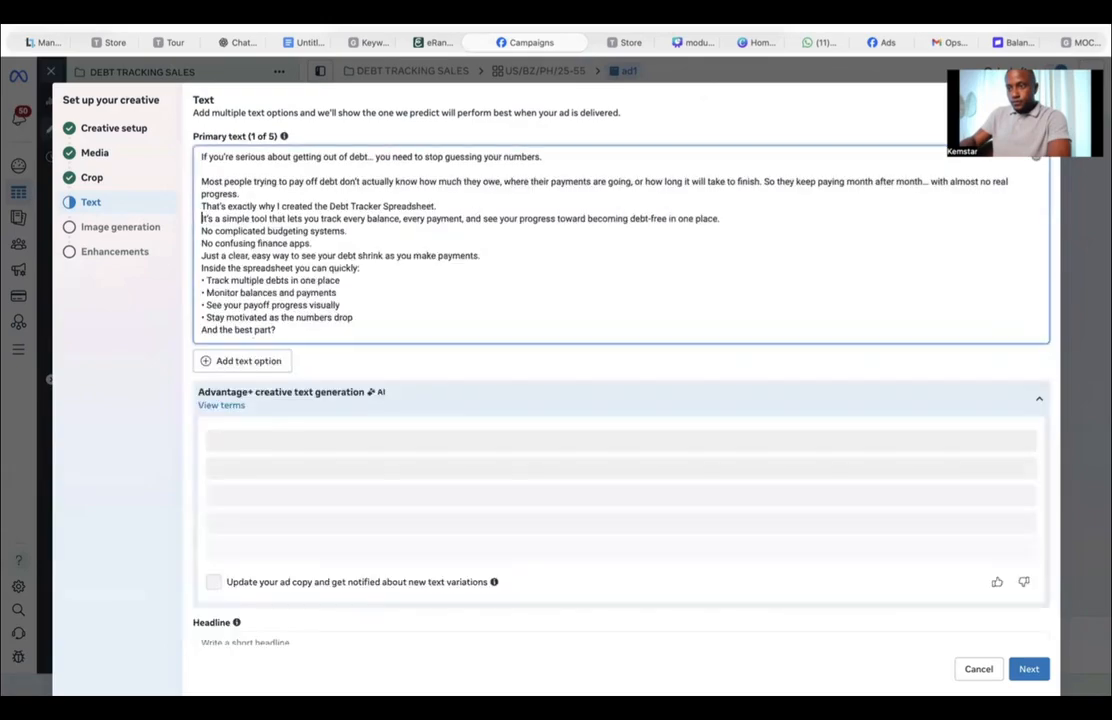
key("Up")
key("Return")
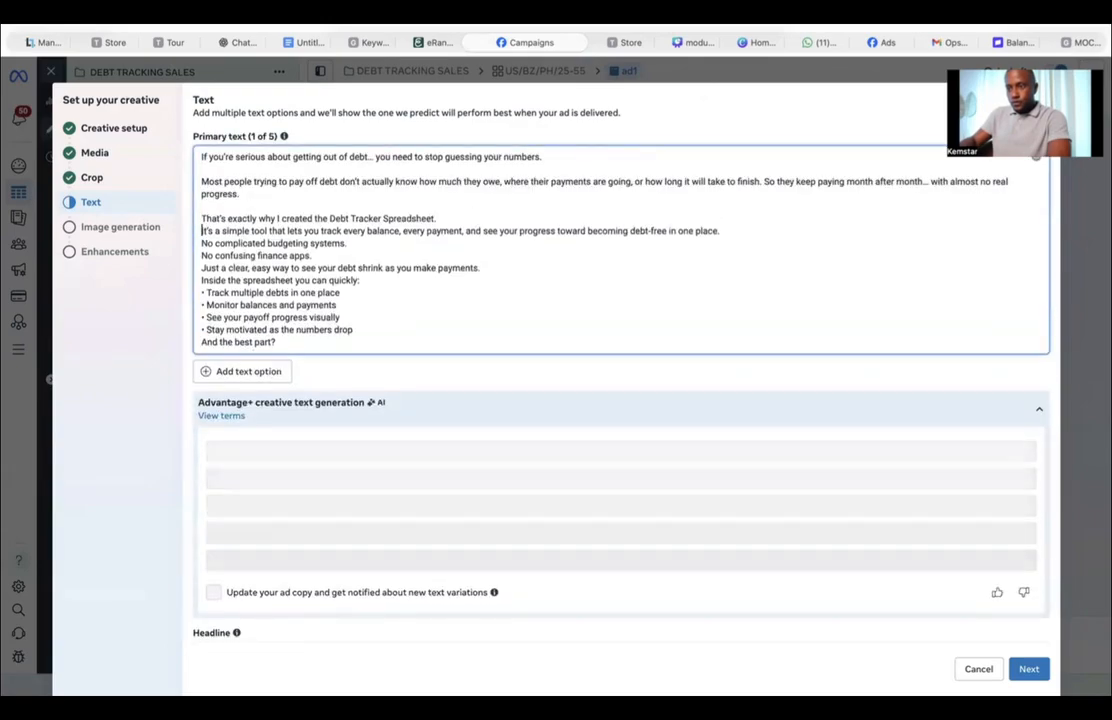
key("Down")
key("Return")
key("Down")
key("Return")
key("Down")
key("Return")
key("Down")
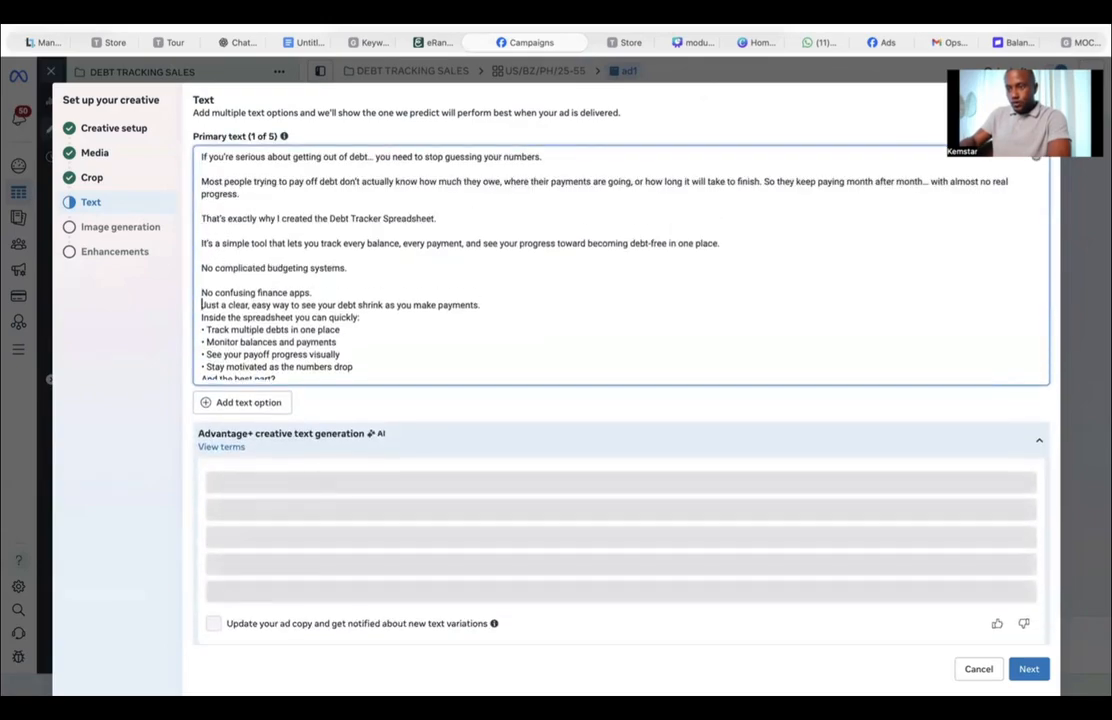
key("Return")
key("Down")
key("Return")
key("Down")
key("Down")
key("Down")
key("Down")
key("Down")
key("Down")
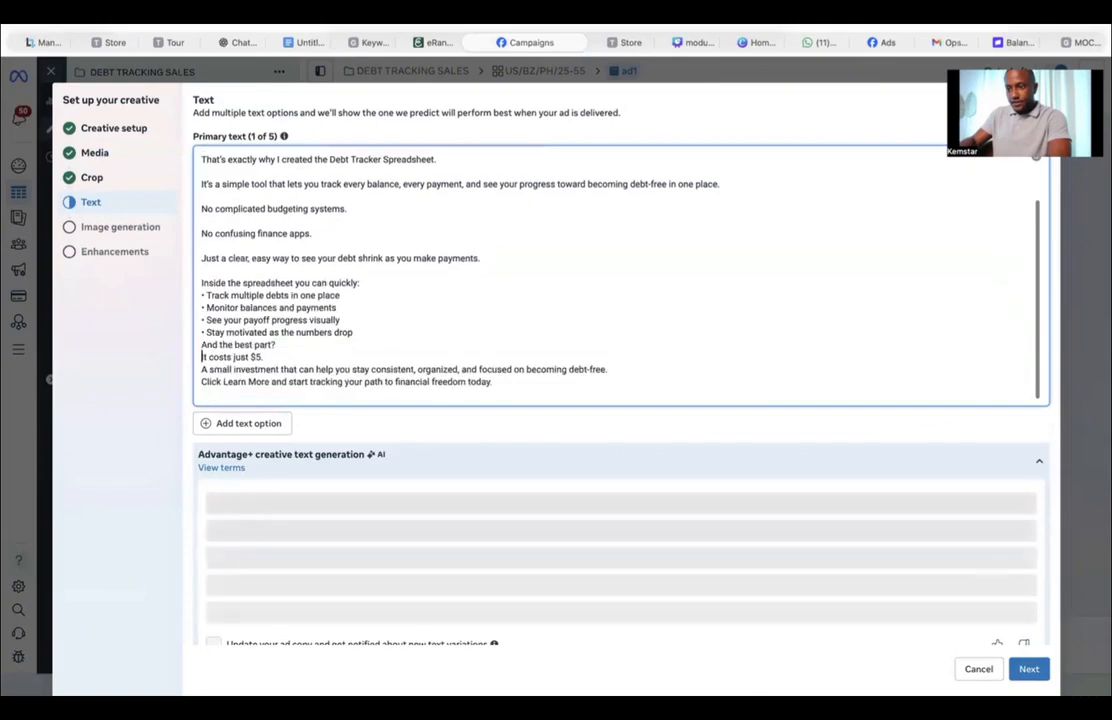
key("Up")
key("Return")
key("Down")
key("Return")
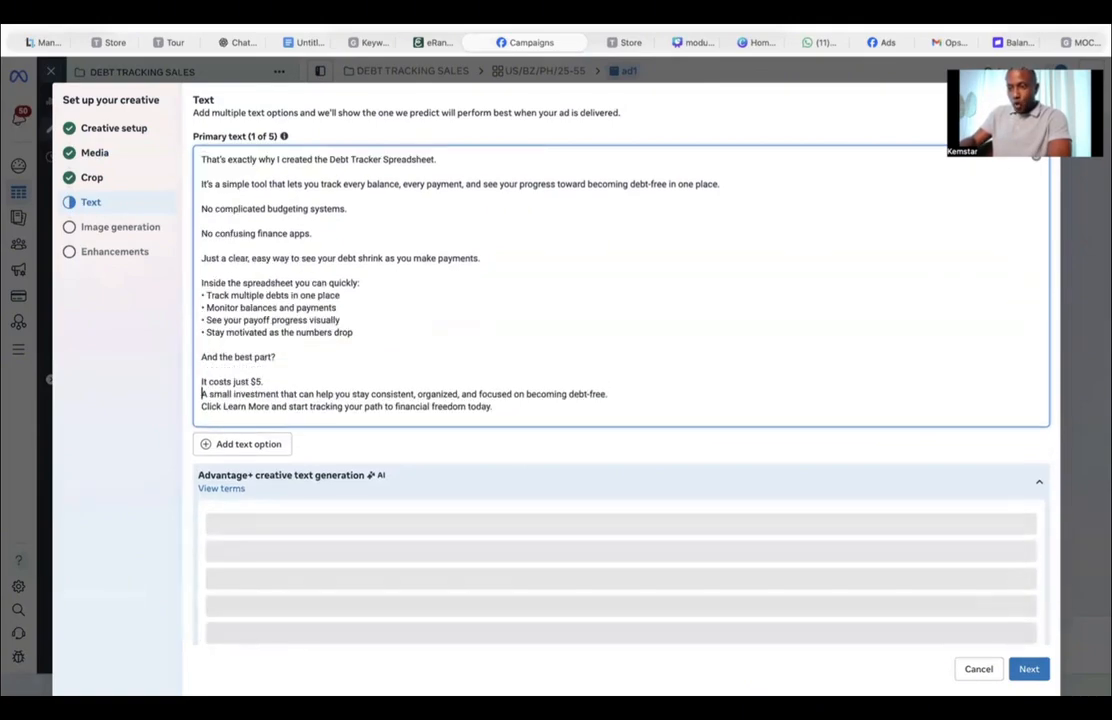
key("Return")
key("Down")
key("Return")
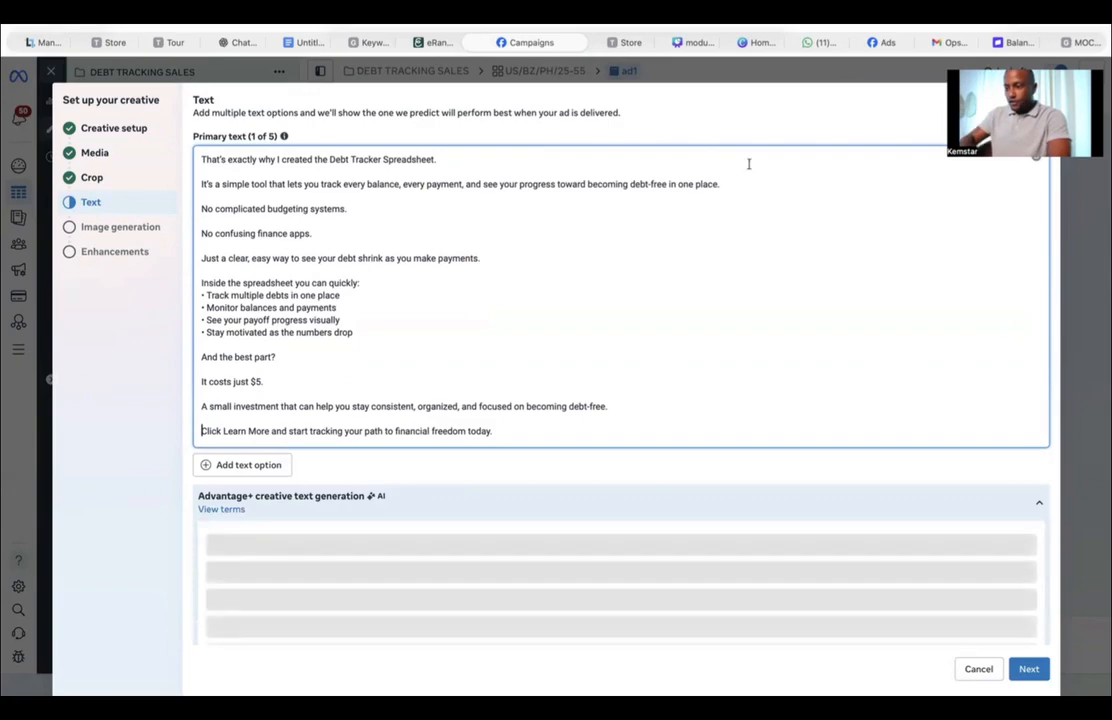
Step: Copy the headline 'Track Debt. See Freedom.' from the document and paste it as the ad's headline
scroll(405, 506, "down", 3)
scroll(405, 506, "down", 1)
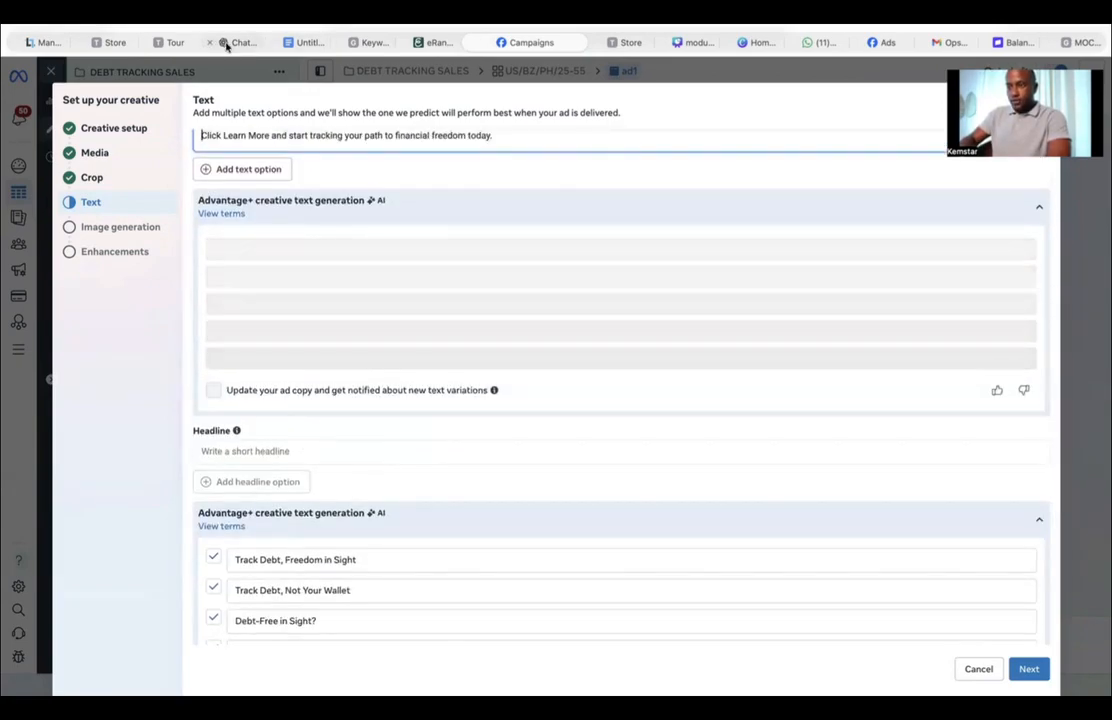
left_click(305, 42)
scroll(391, 310, "up", 1)
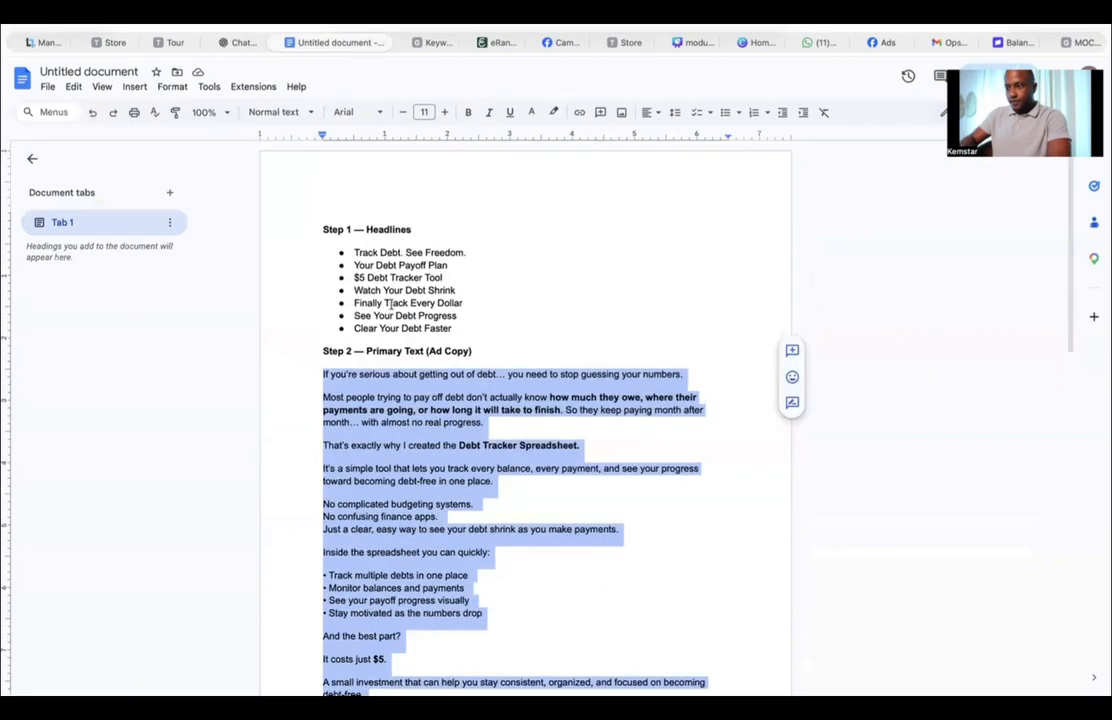
left_click_drag(355, 252, 473, 253)
key("ctrl+c")
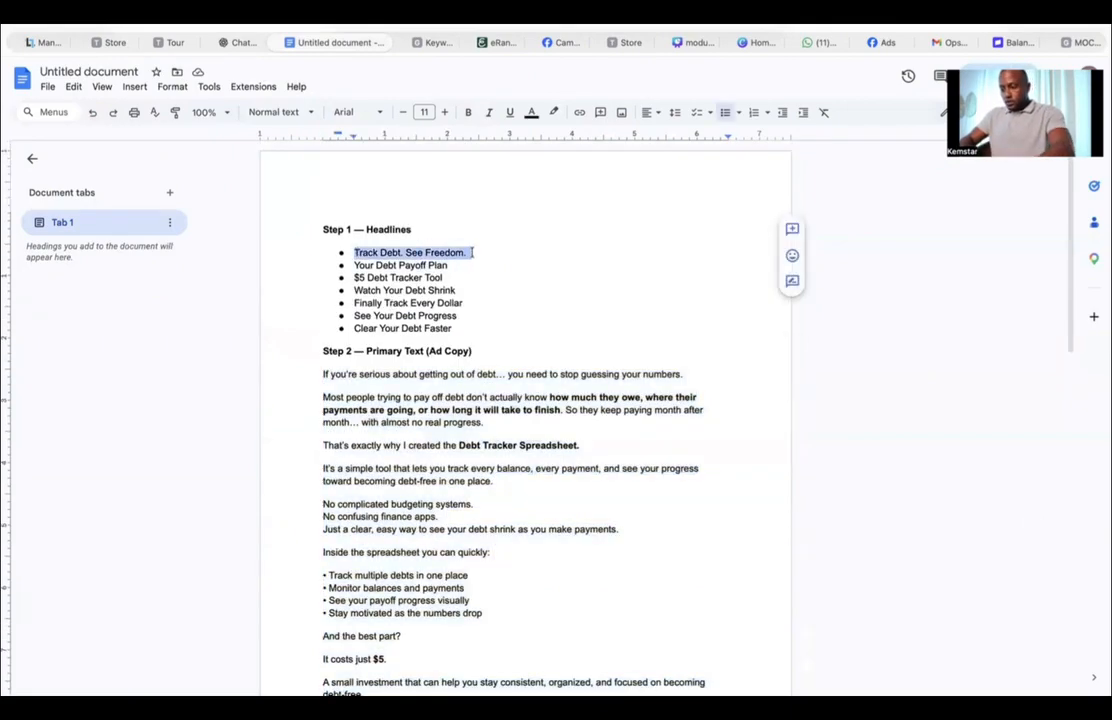
left_click(244, 43)
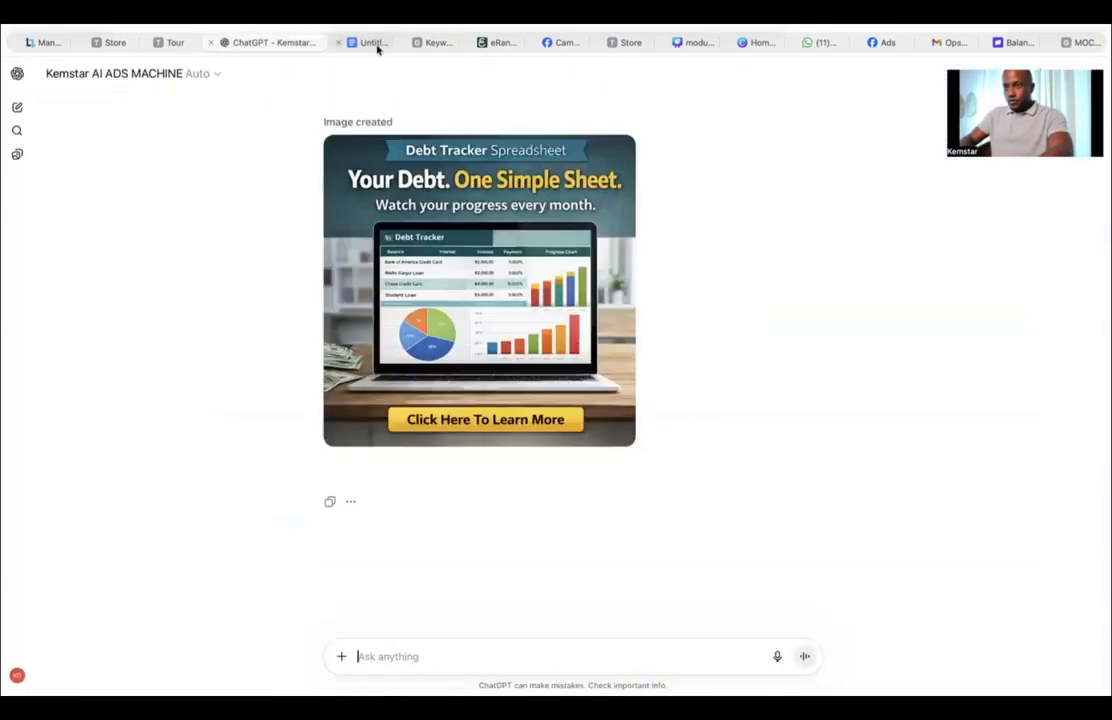
left_click(437, 44)
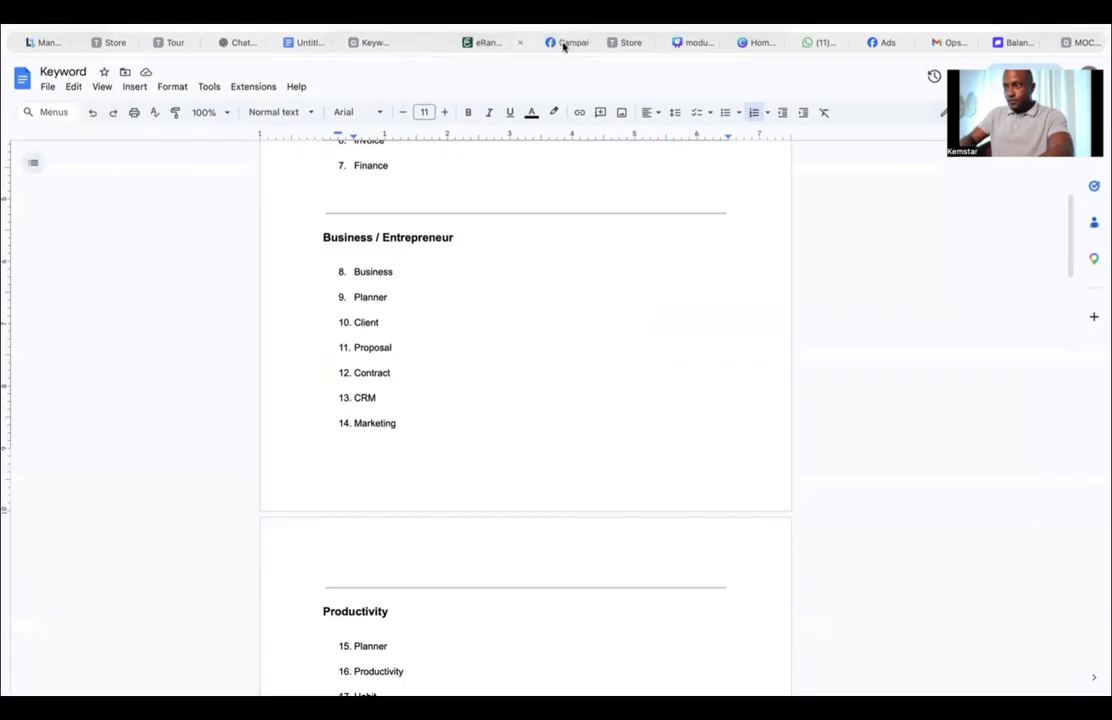
left_click(563, 43)
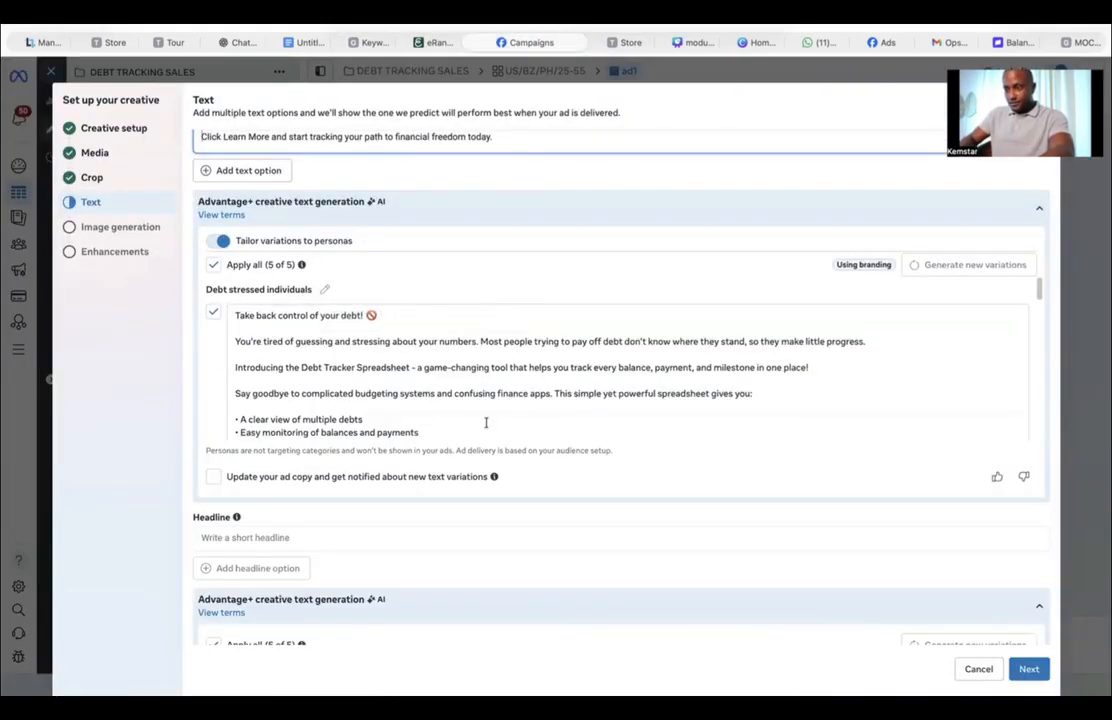
scroll(355, 462, "down", 3)
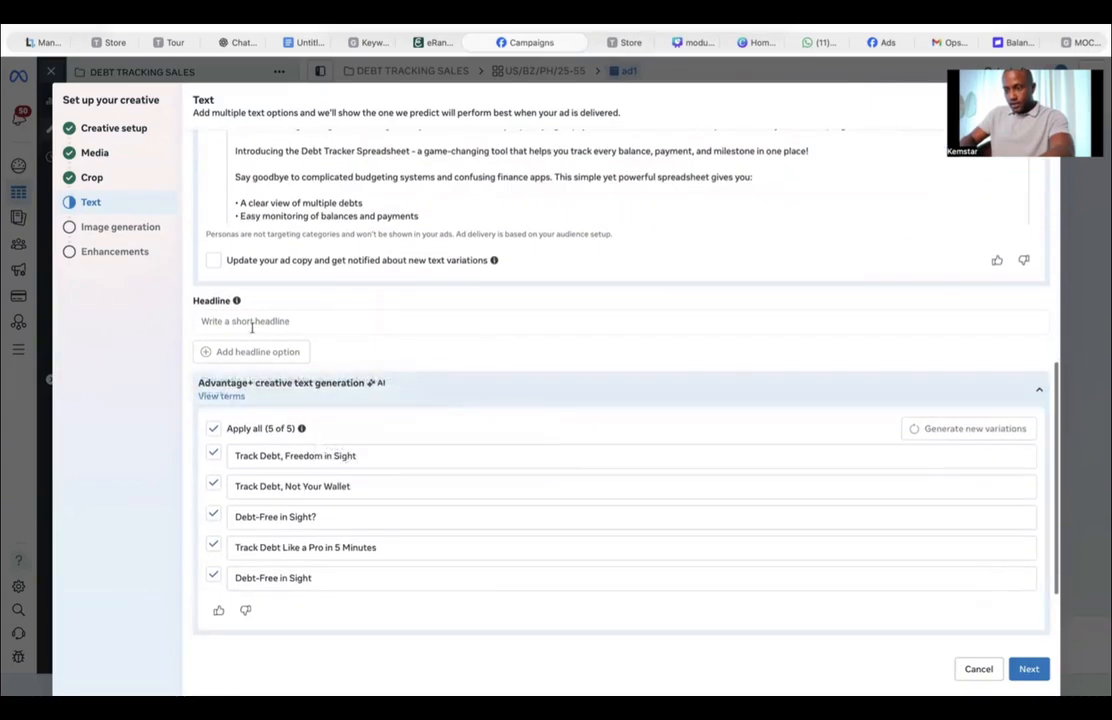
left_click(252, 325)
key("ctrl+v")
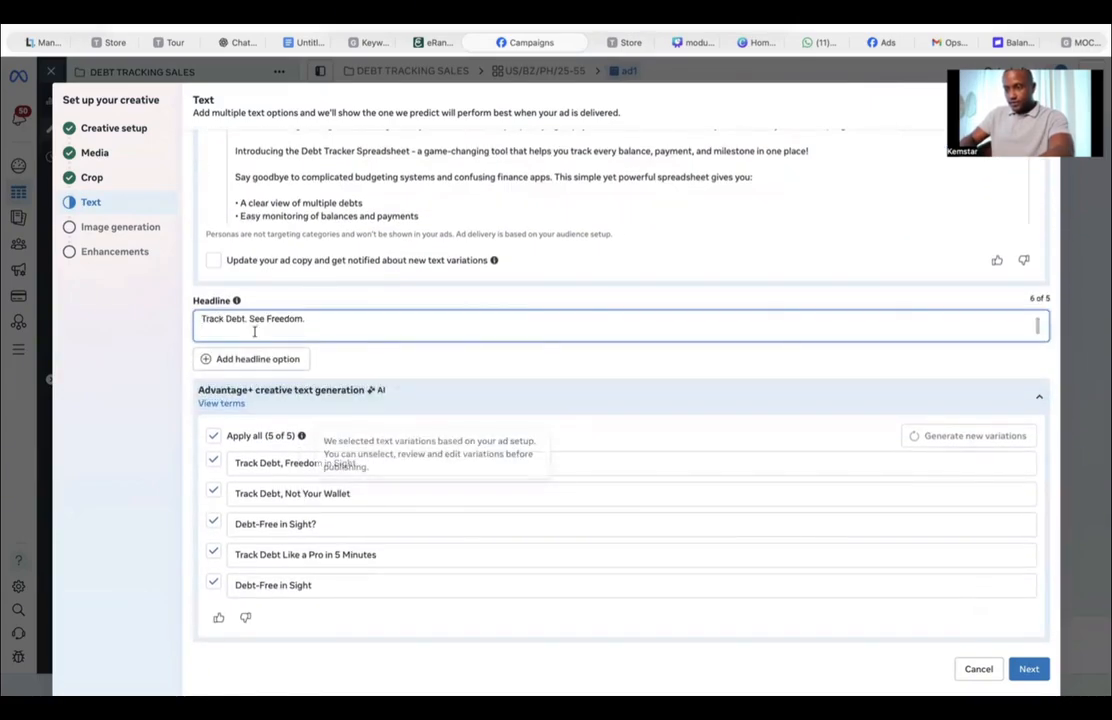
key("BackSpace")
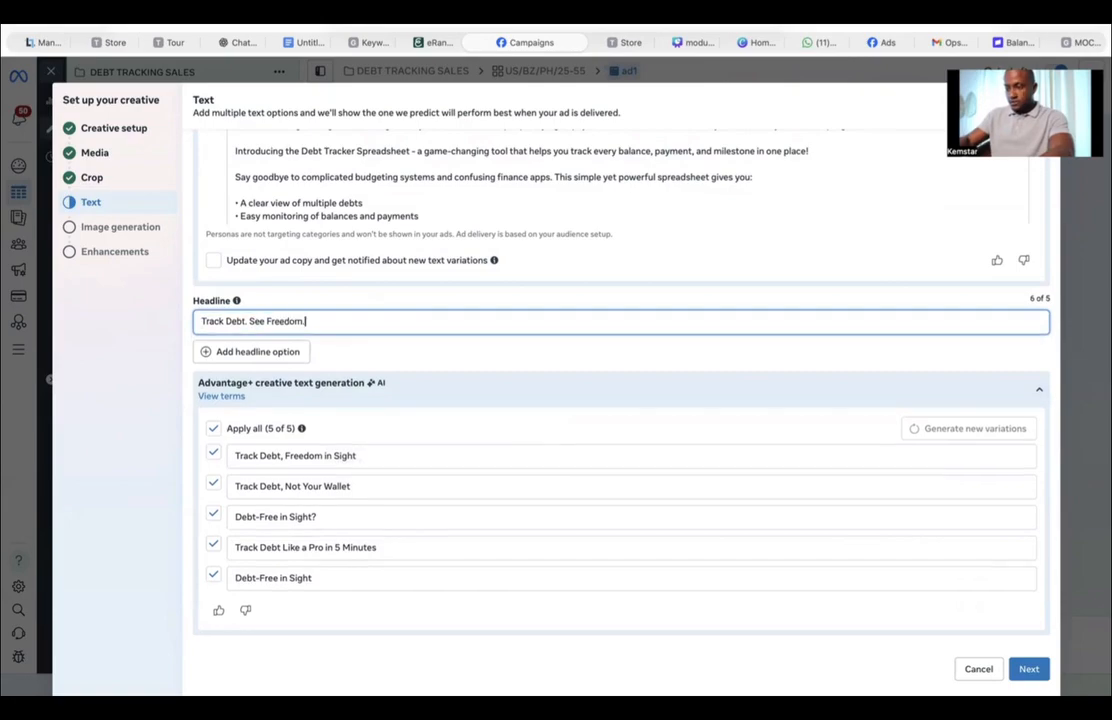
Step: Add a second headline option and paste 'Your Debt Payoff Plan' copied from the document
left_click(214, 347)
left_click(302, 43)
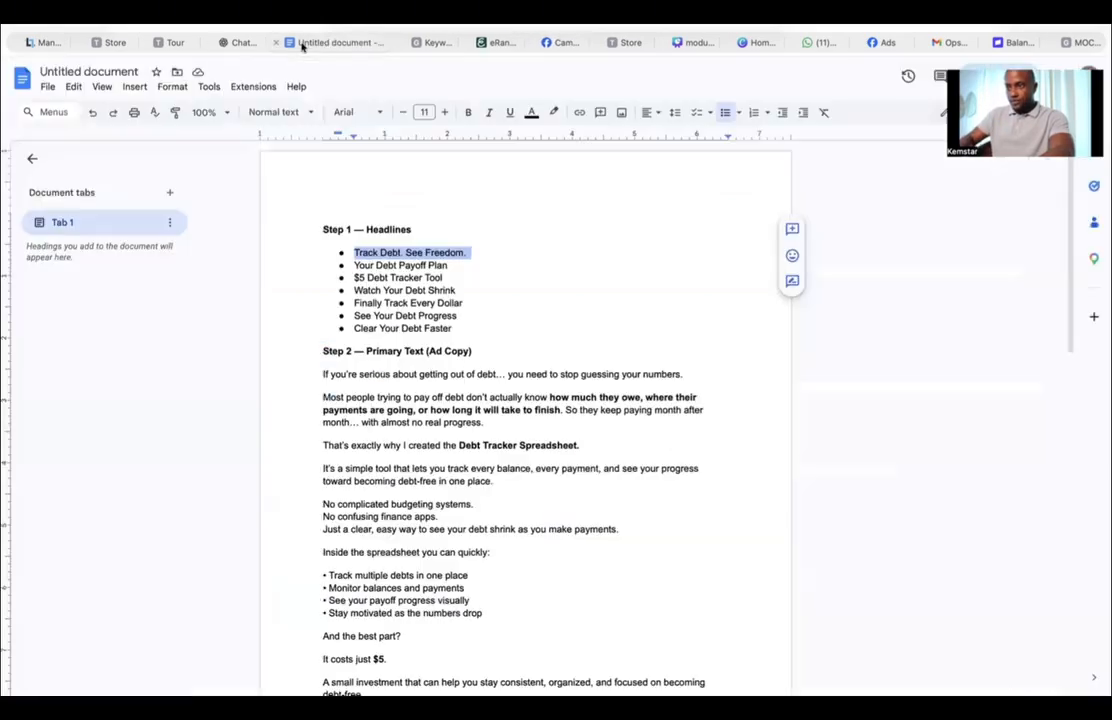
left_click_drag(355, 264, 457, 265)
key("ctrl+c")
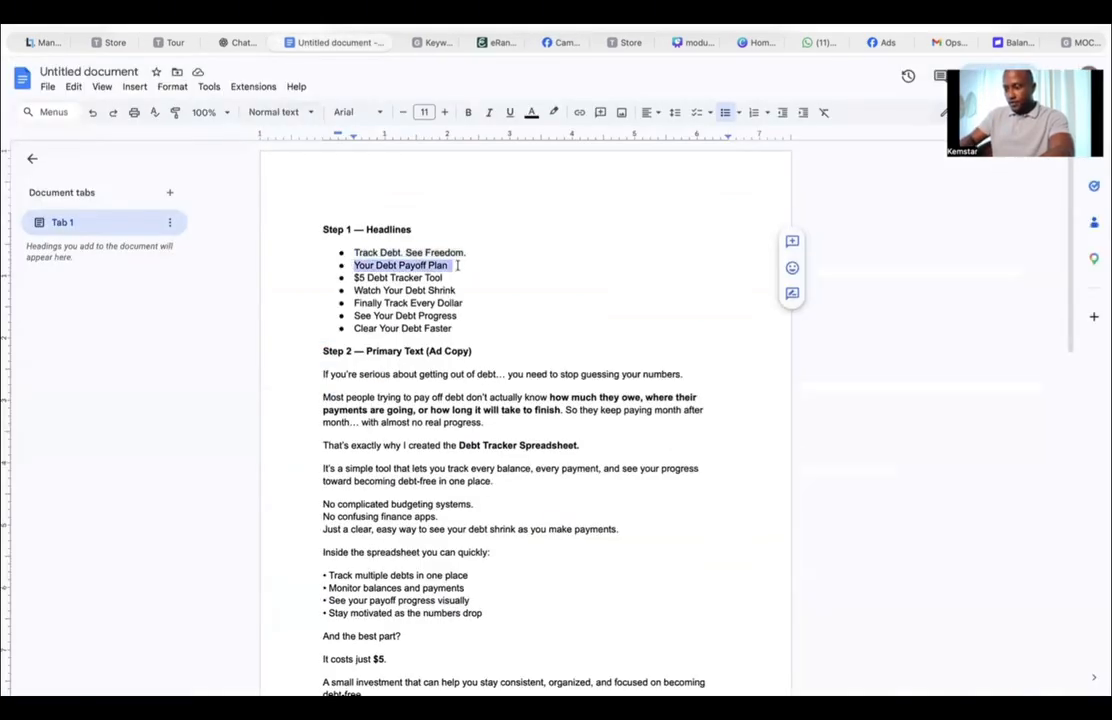
left_click(243, 42)
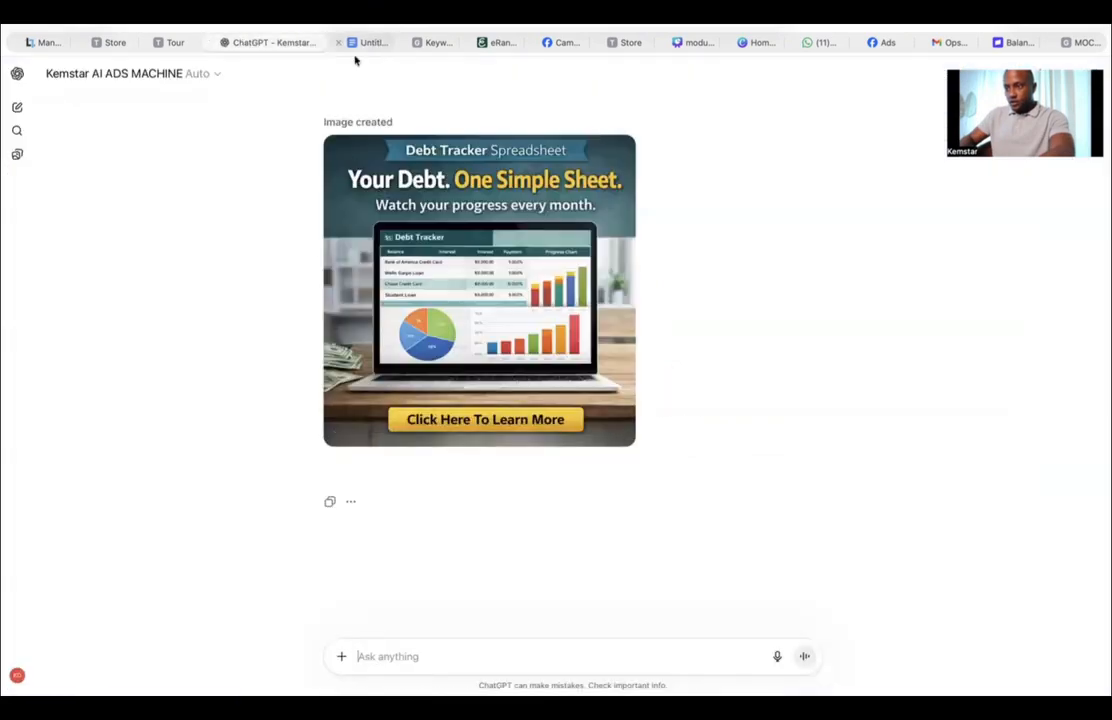
left_click(444, 42)
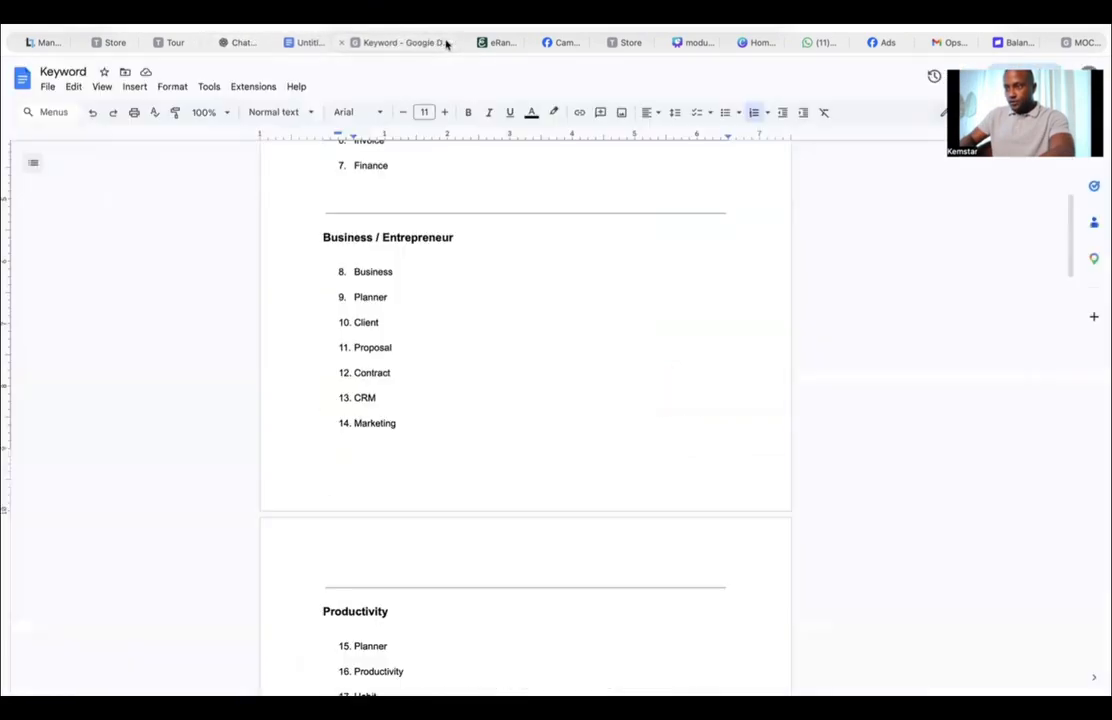
left_click(562, 43)
left_click(219, 352)
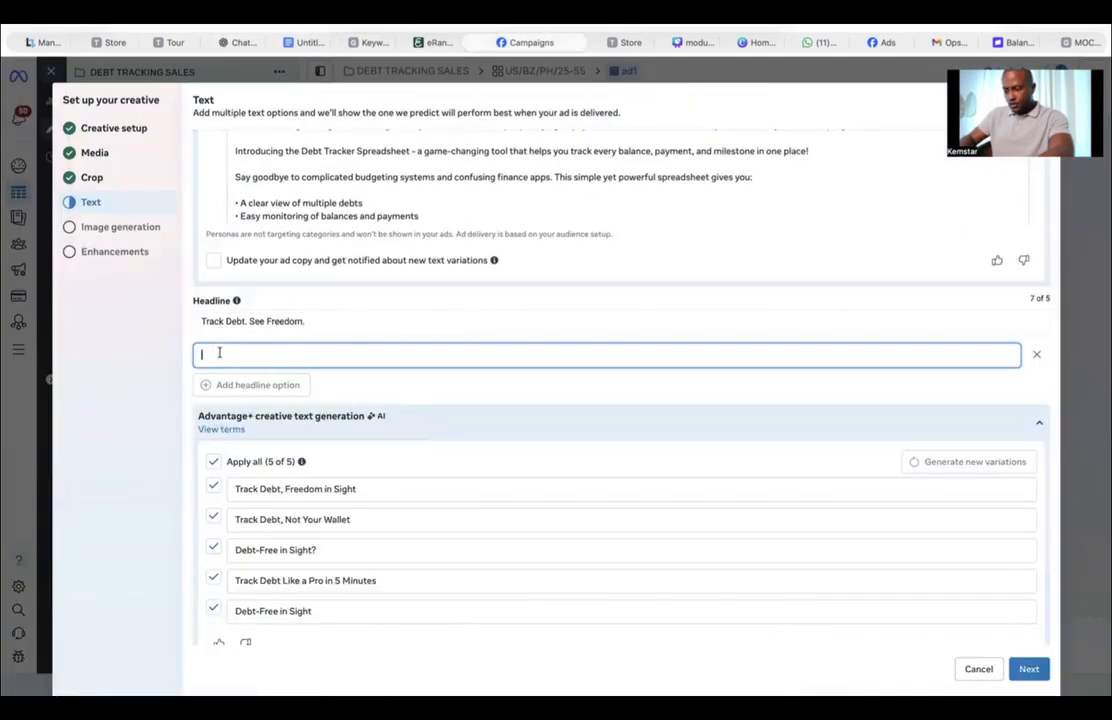
key("ctrl+v")
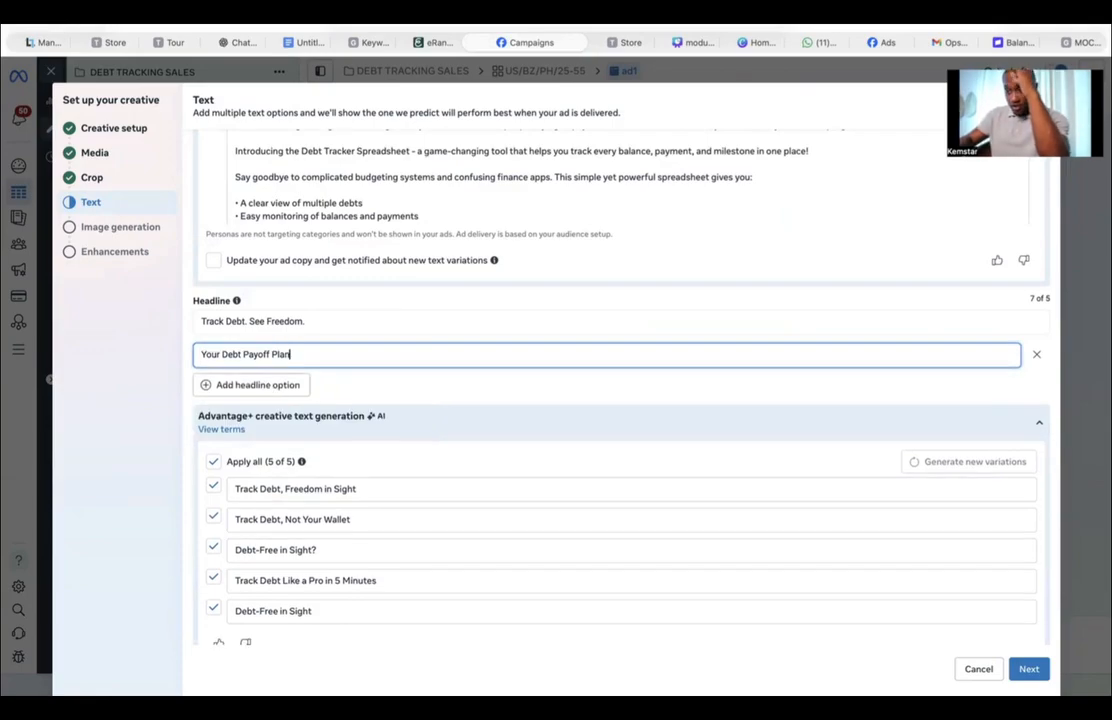
Step: Add a third headline option and paste '$5 Debt Tracker Tool' copied from the document
left_click(252, 388)
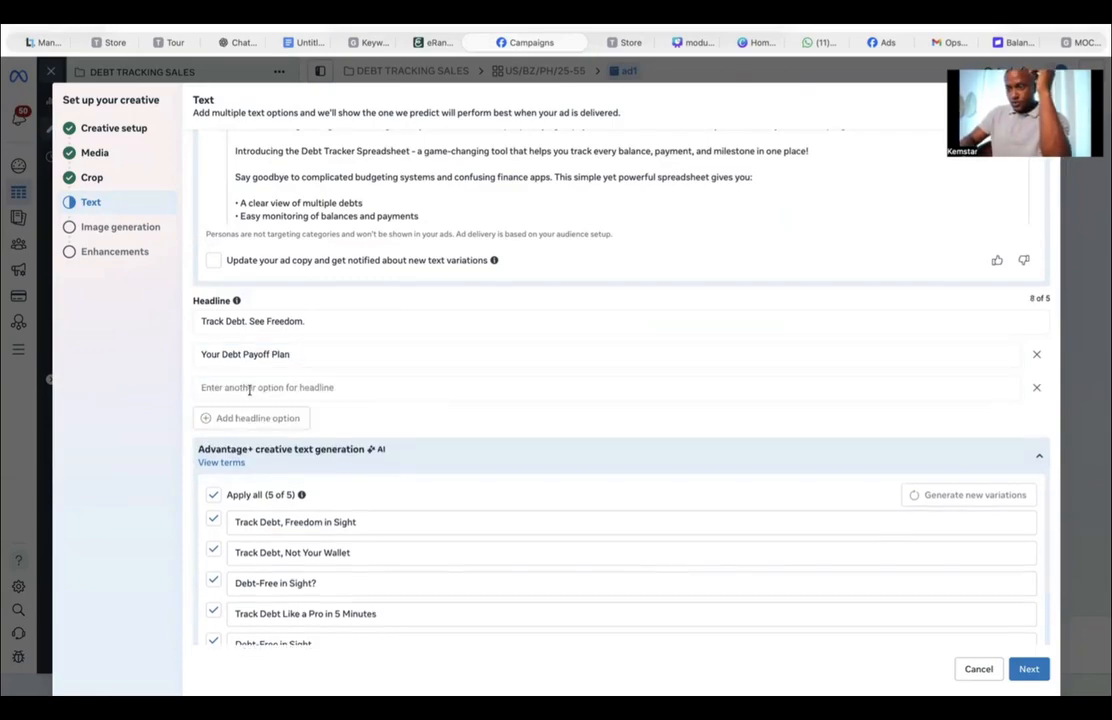
left_click(305, 42)
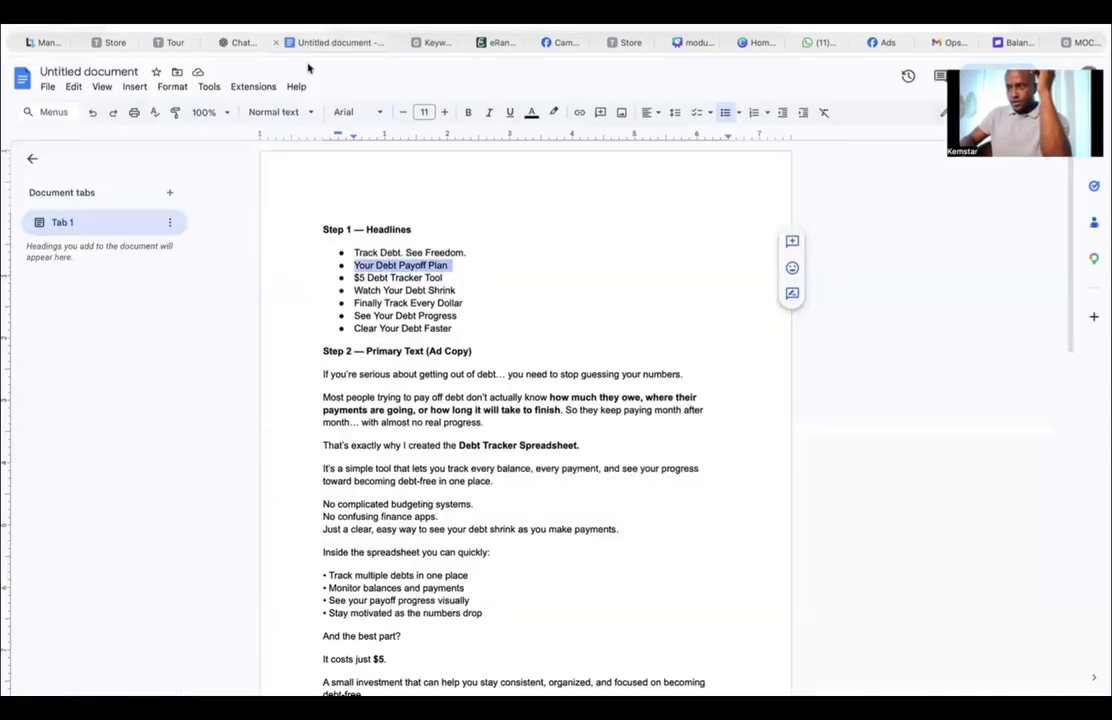
left_click_drag(353, 277, 445, 277)
key("ctrl+c")
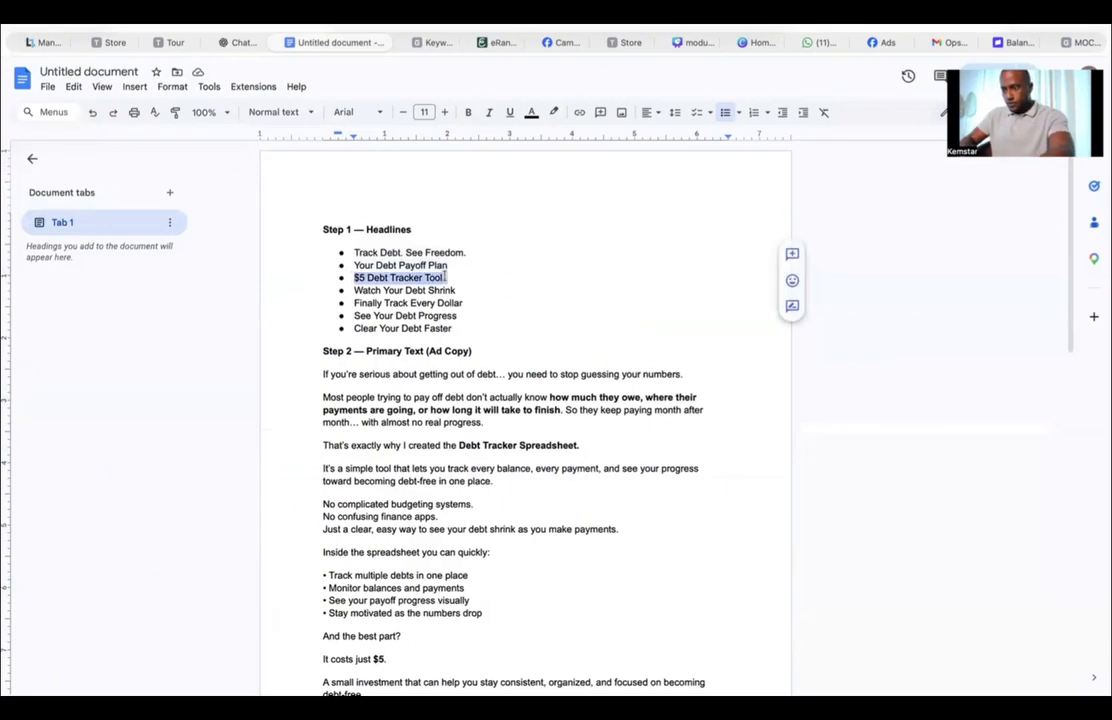
left_click(432, 43)
left_click(305, 42)
left_click(243, 42)
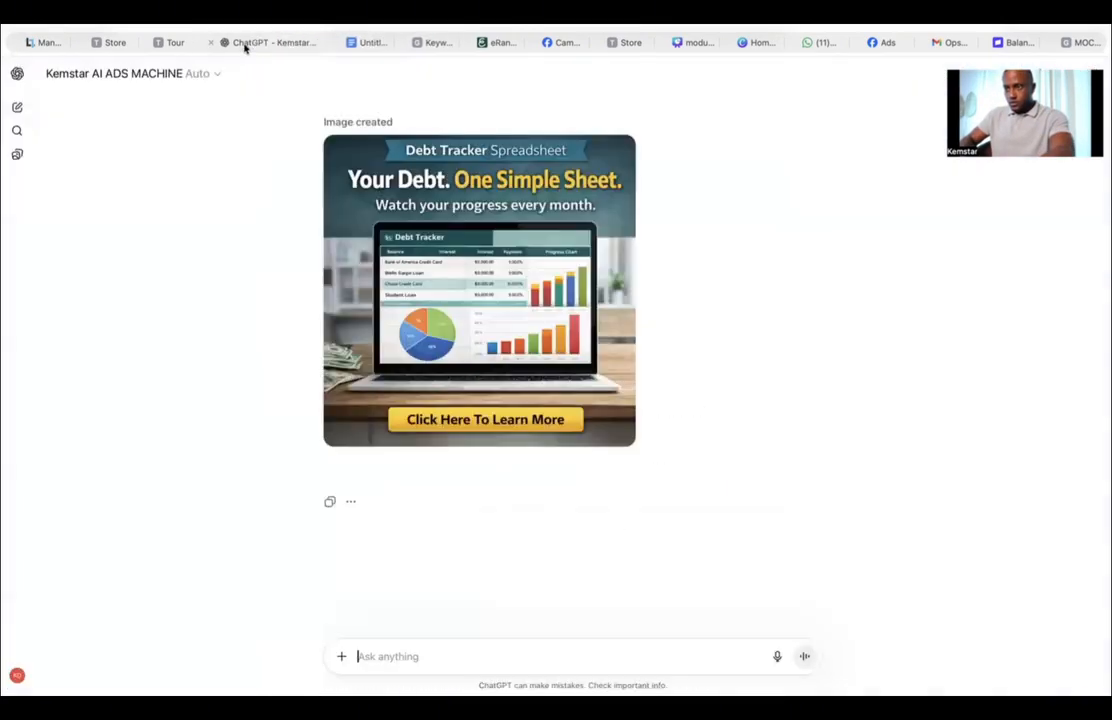
left_click(436, 43)
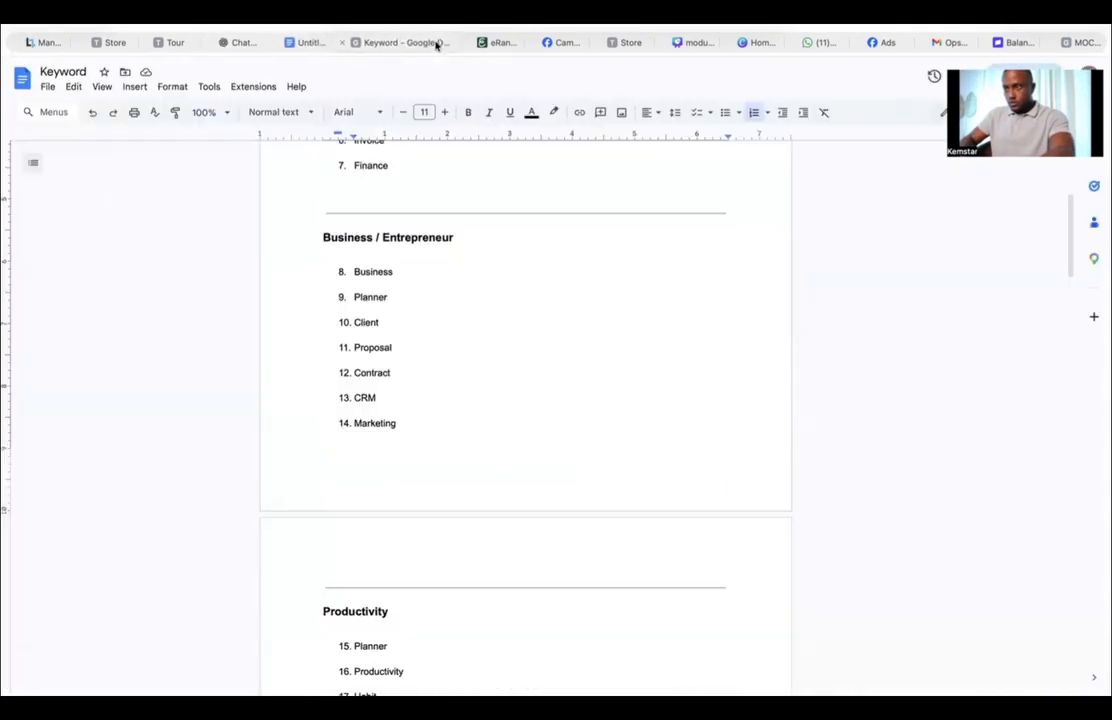
left_click(566, 42)
left_click(270, 388)
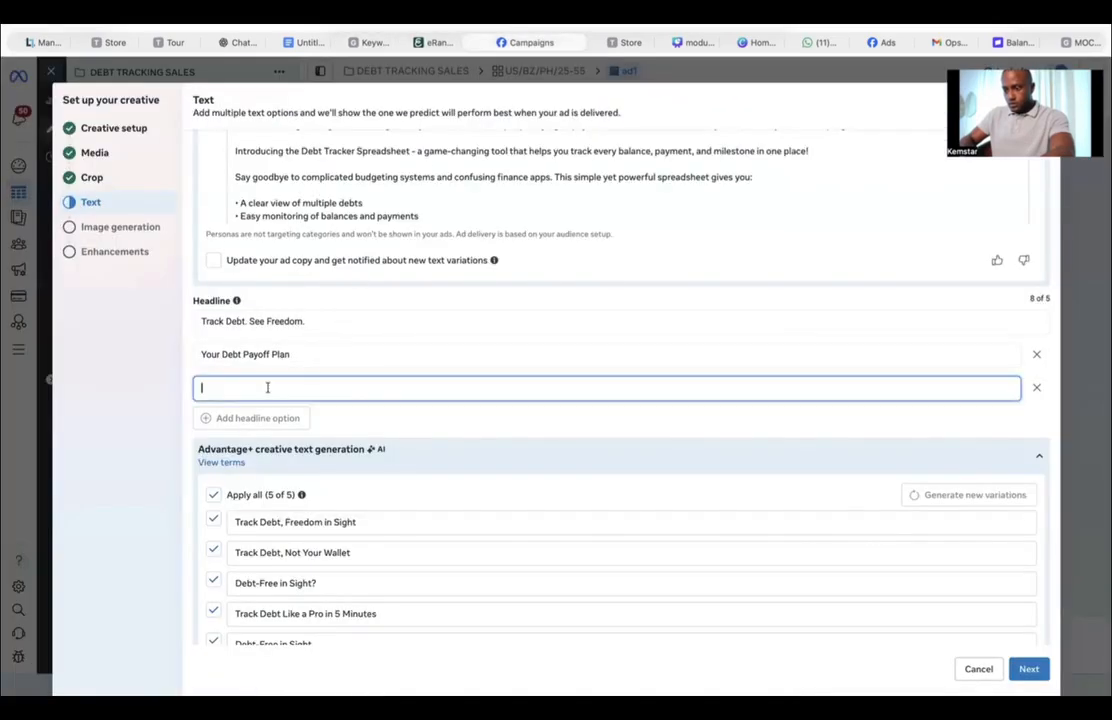
key("ctrl+v")
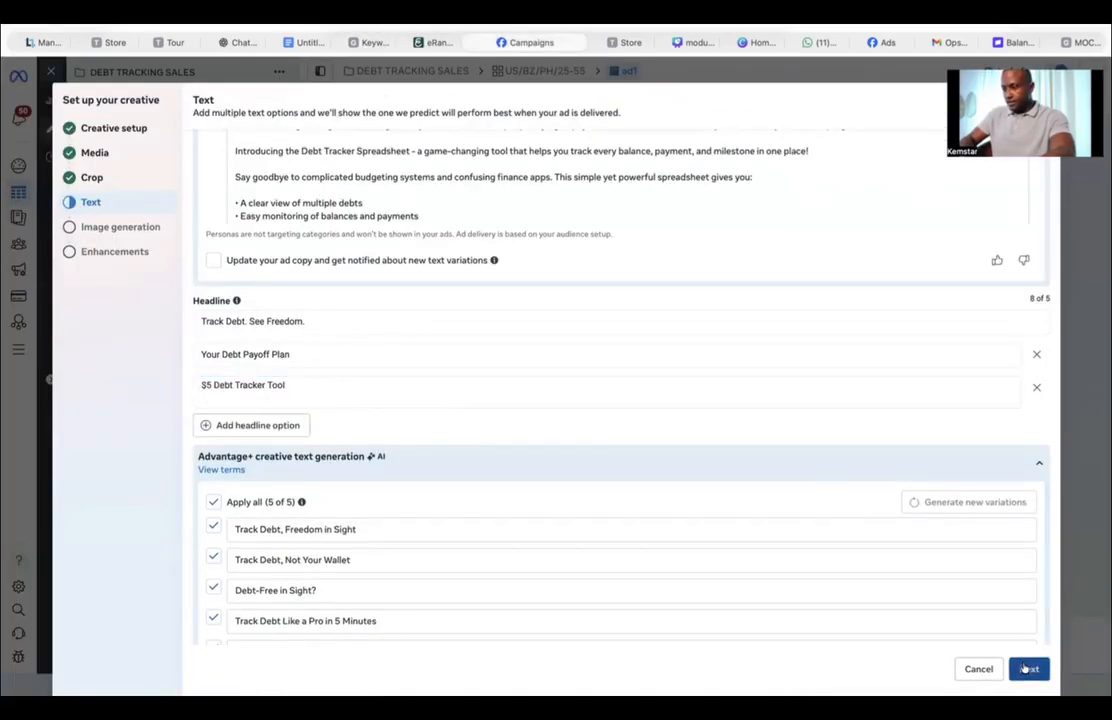
Step: Continue past the text and AI image generation pages without selecting any generated images
left_click(1024, 668)
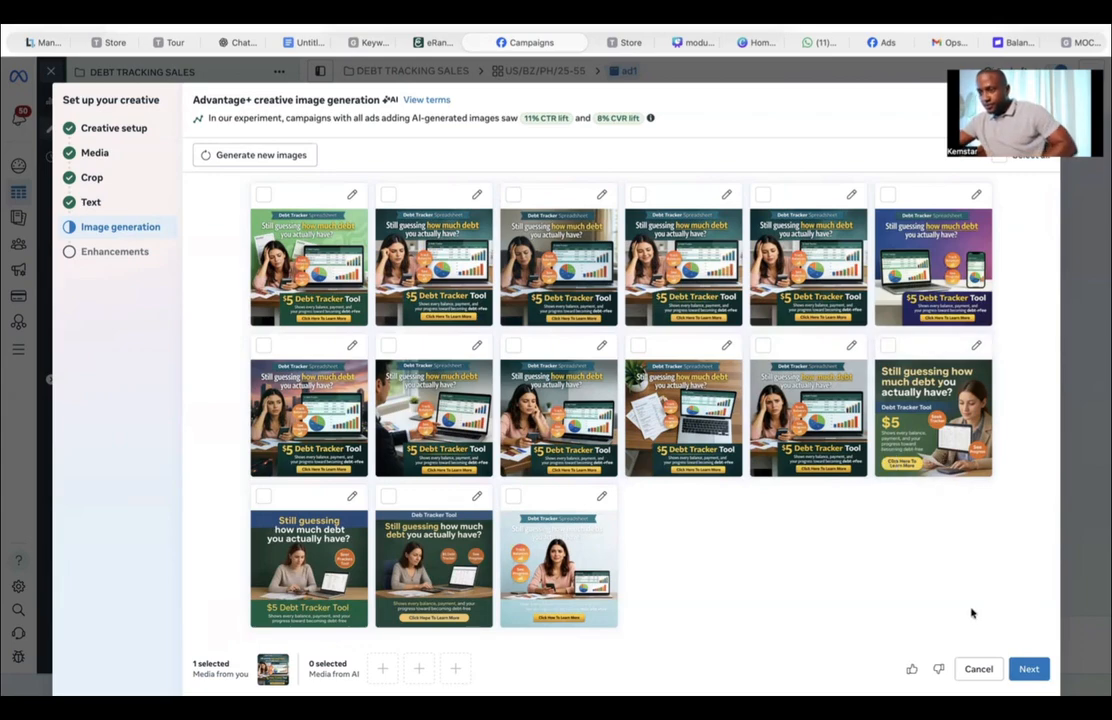
mouse_move(951, 438)
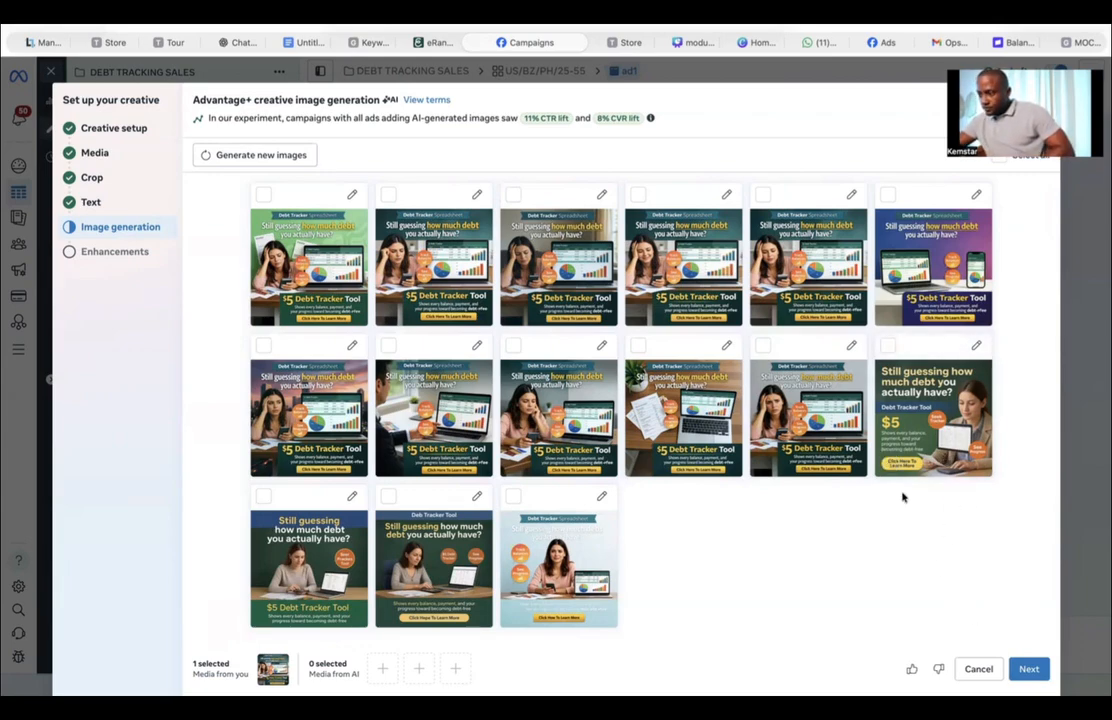
left_click(1036, 672)
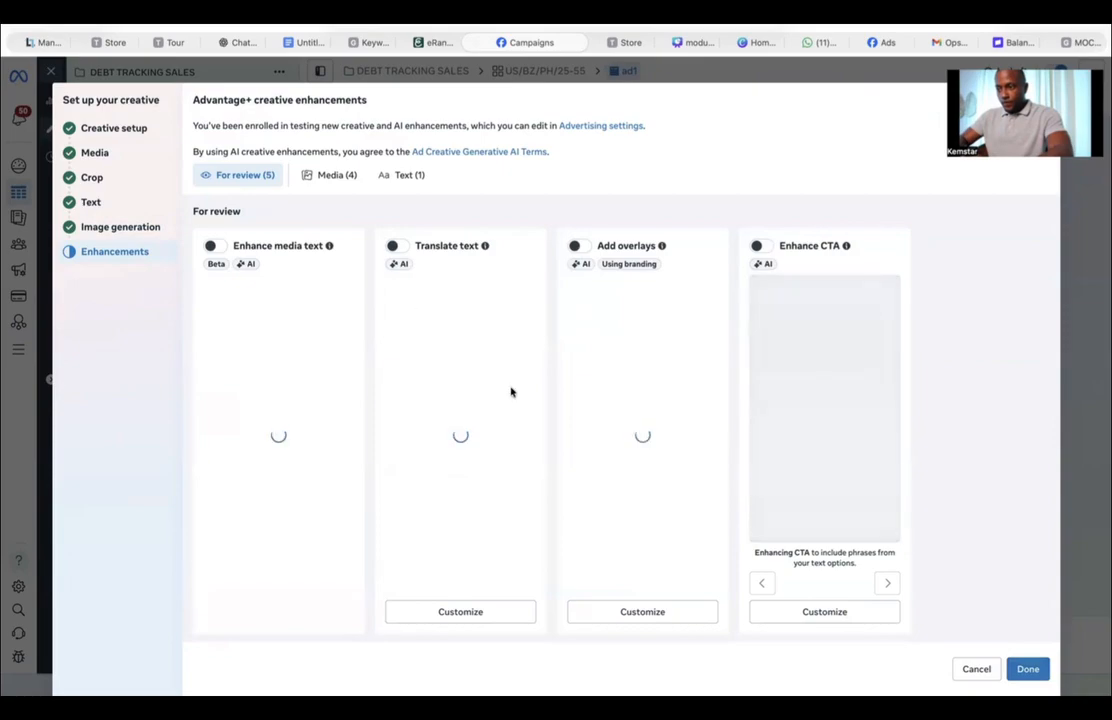
Step: Turn off the Visual touch-ups and Adapt multi-image enhancements, then finish the creative setup
scroll(556, 469, "down", 10)
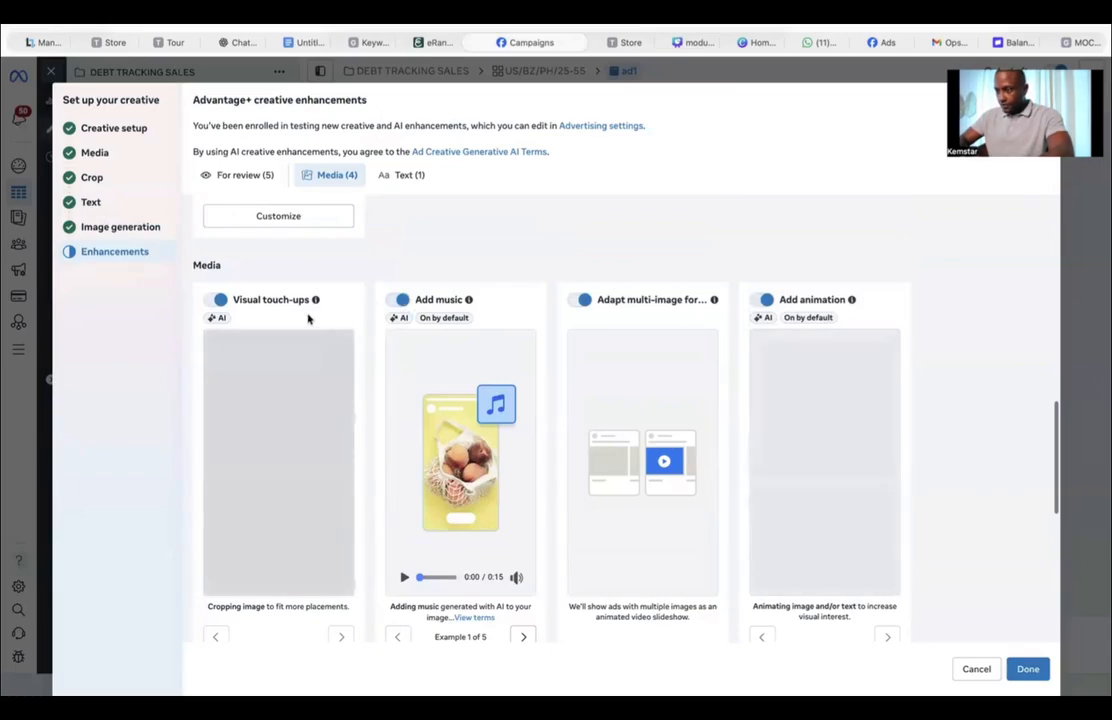
left_click(216, 300)
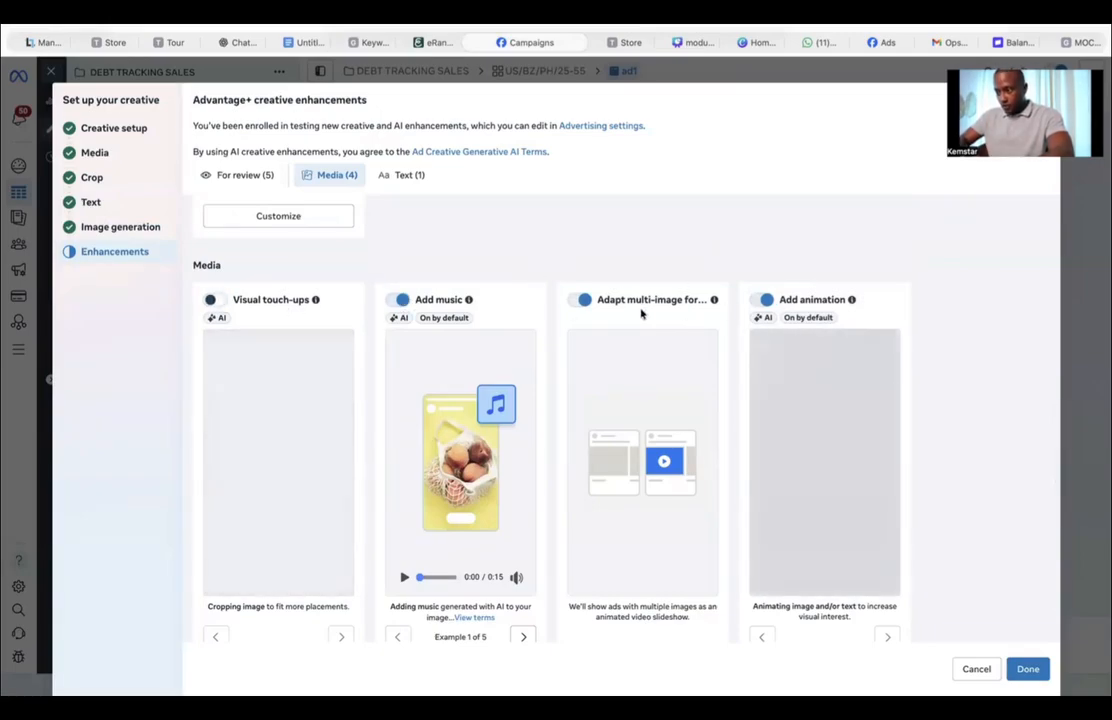
scroll(642, 530, "down", 3)
scroll(642, 530, "down", 5)
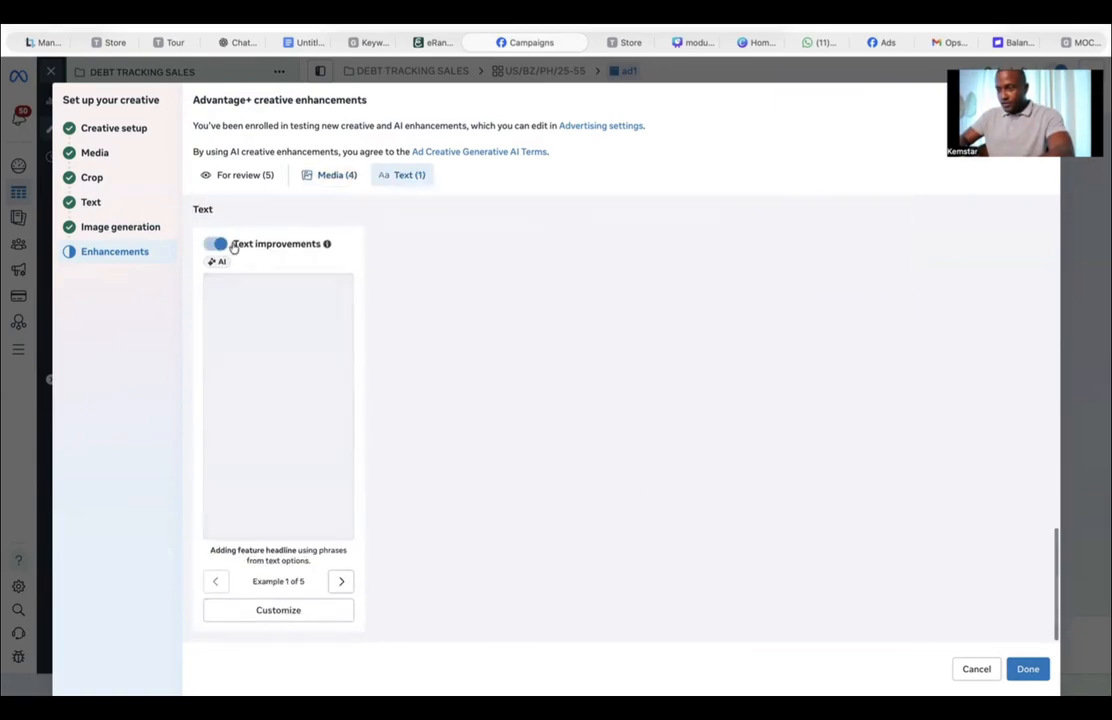
scroll(451, 466, "up", 4)
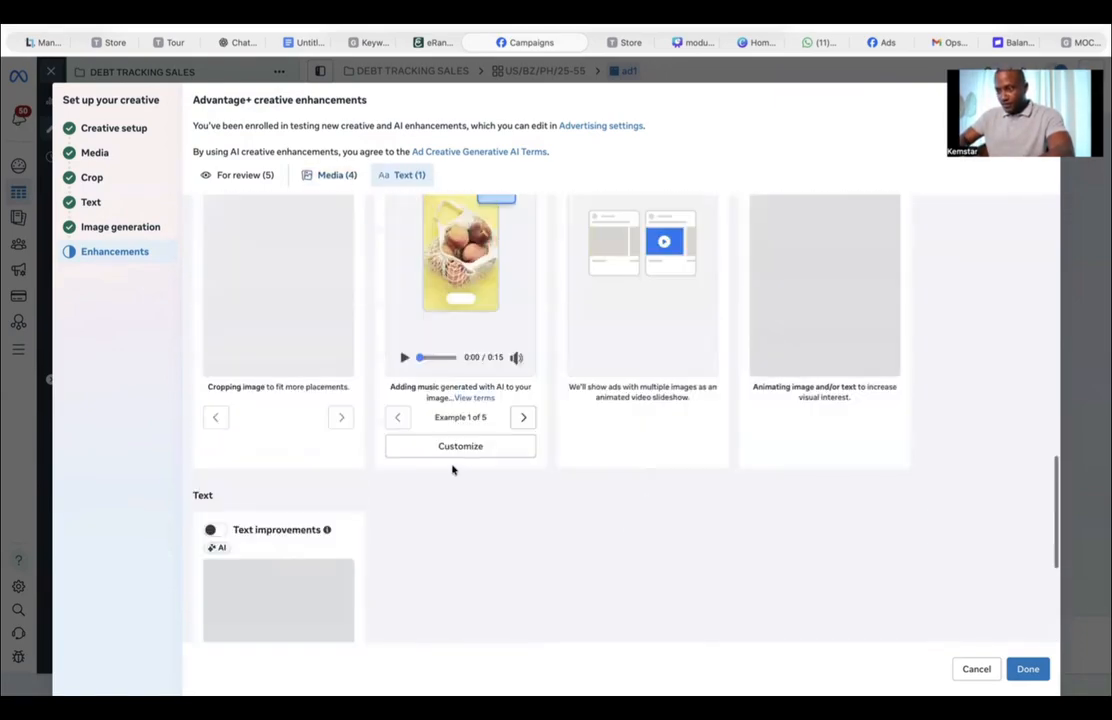
scroll(455, 475, "up", 2)
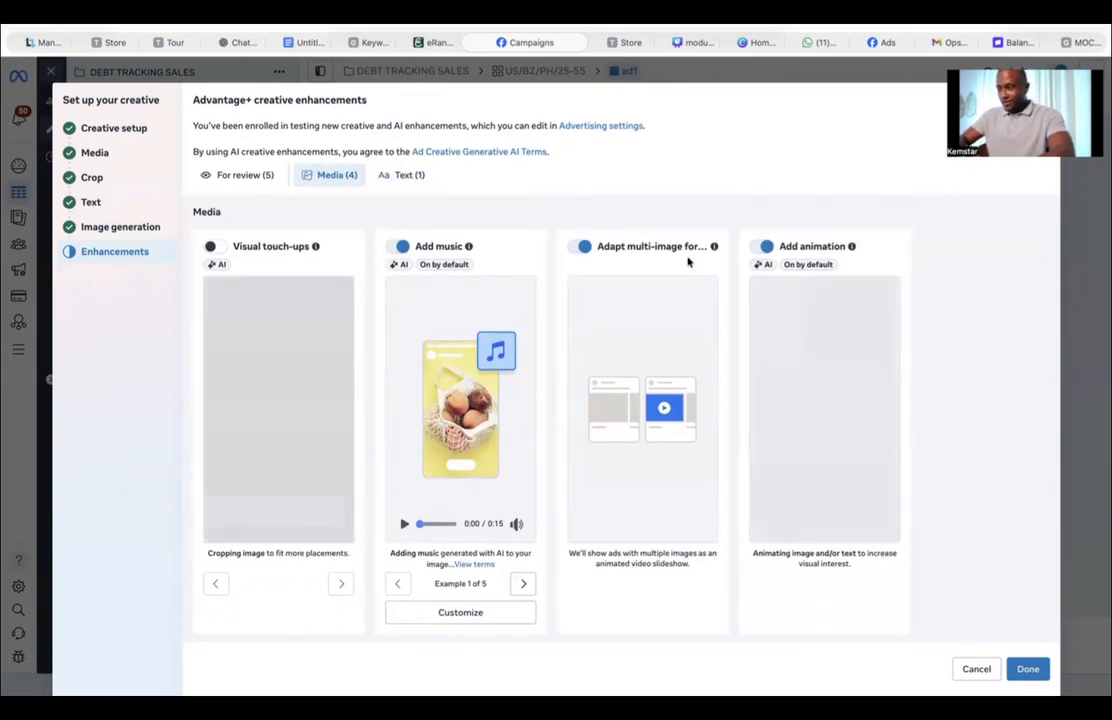
left_click(584, 247)
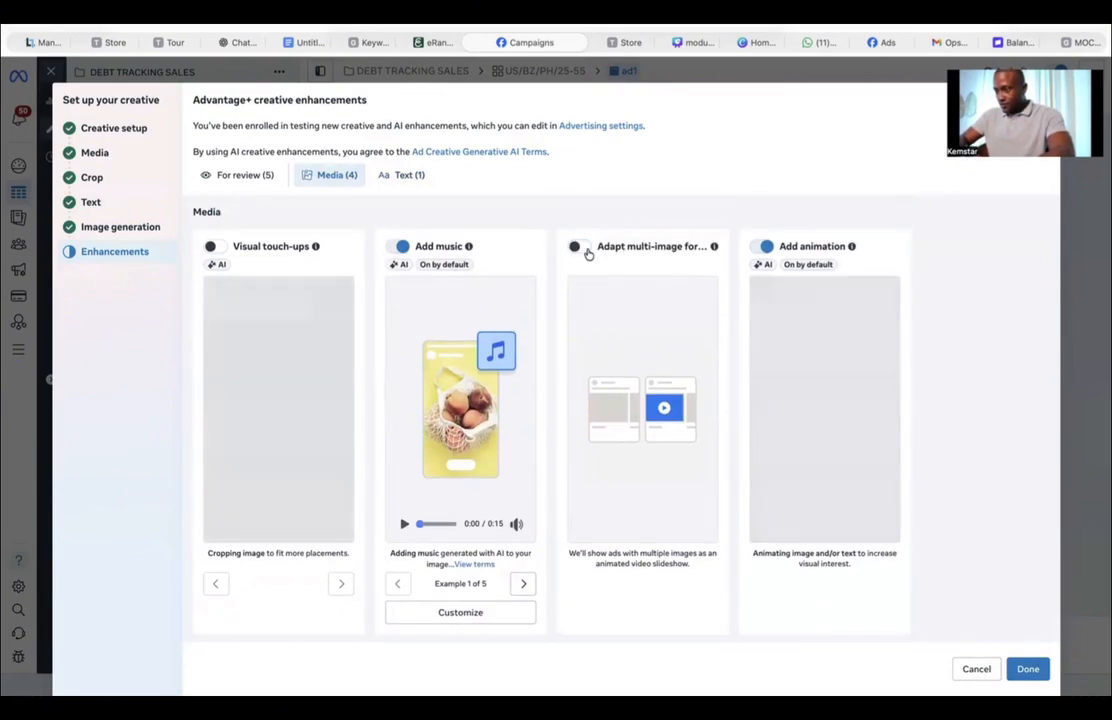
scroll(844, 315, "up", 2)
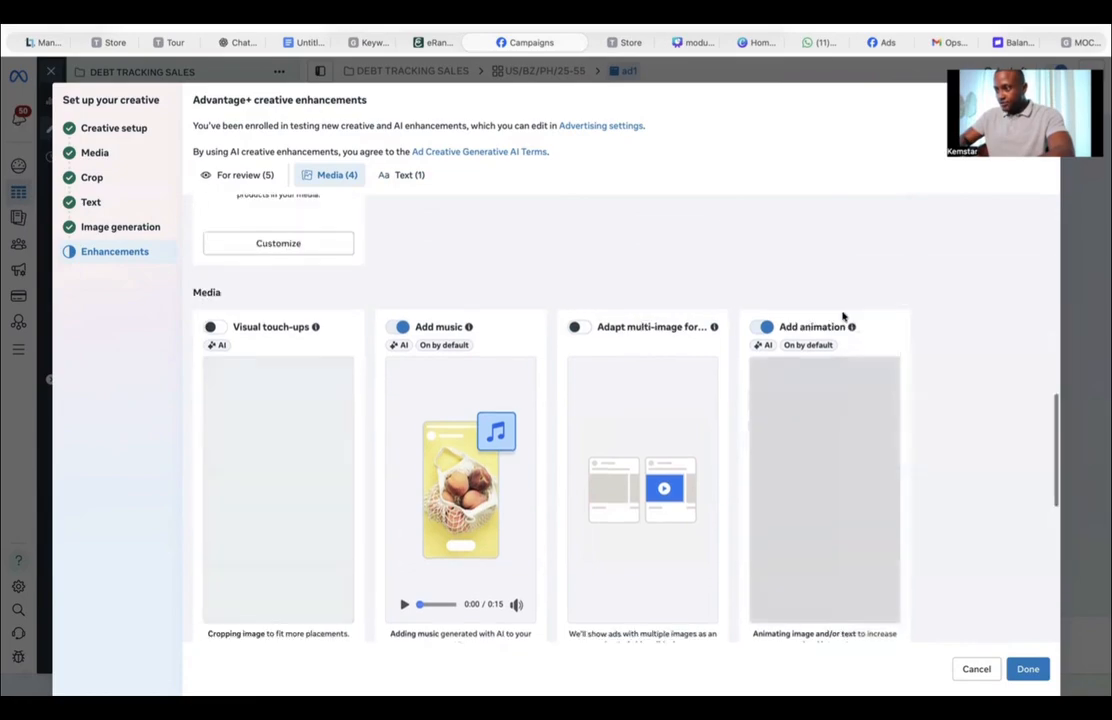
scroll(844, 315, "down", 2)
scroll(844, 315, "up", 10)
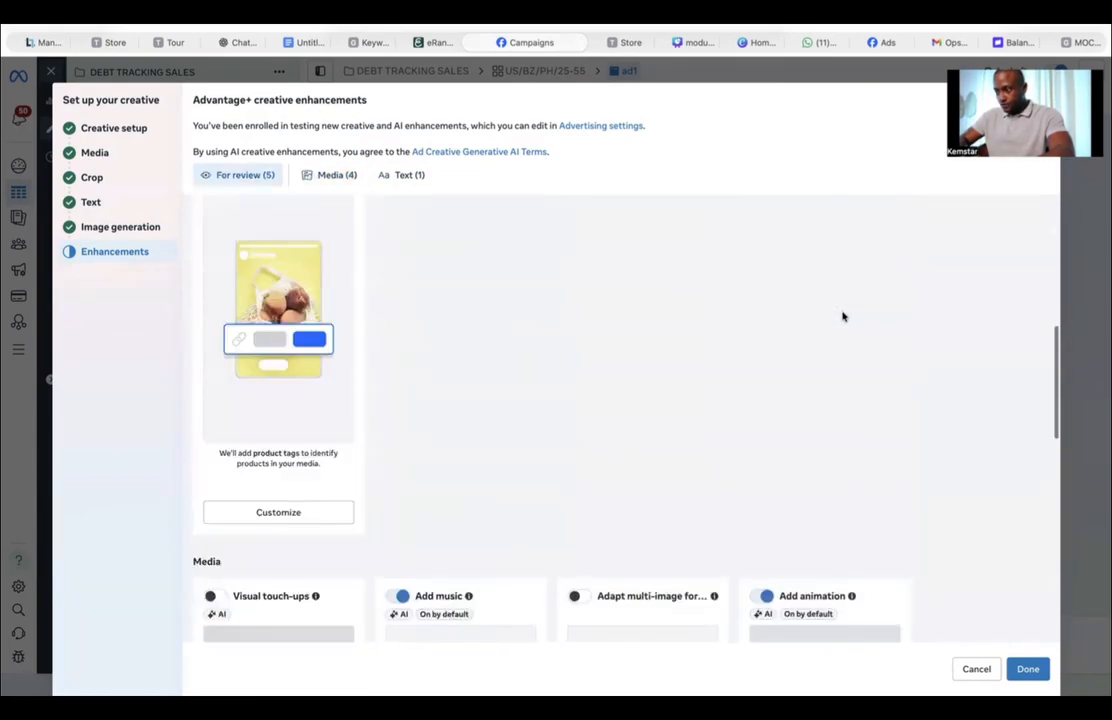
left_click(1044, 676)
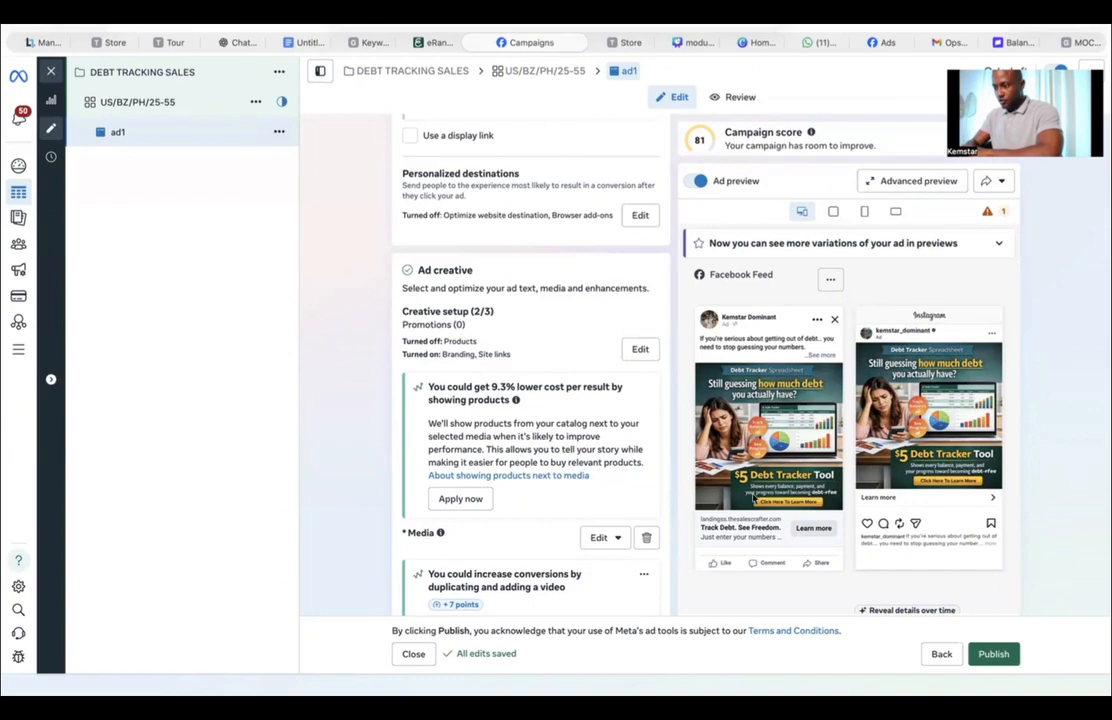
Step: Enable website events tracking for the ad using the BUDGET TRACKER pixel
scroll(570, 427, "up", 10)
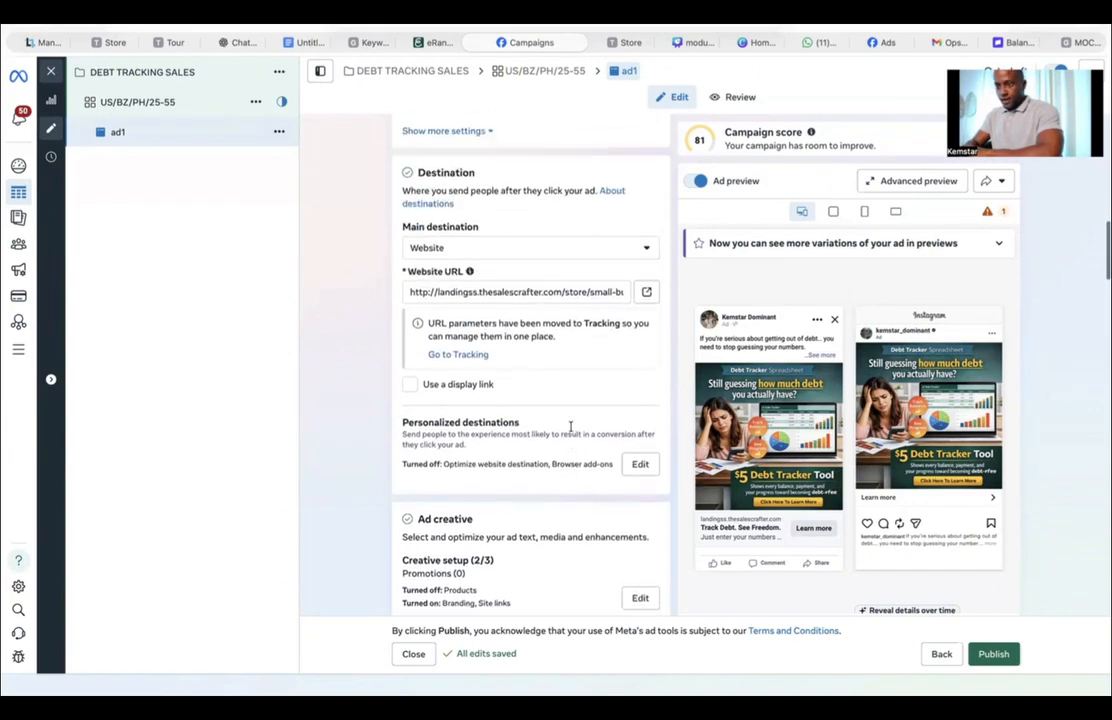
scroll(570, 427, "up", 8)
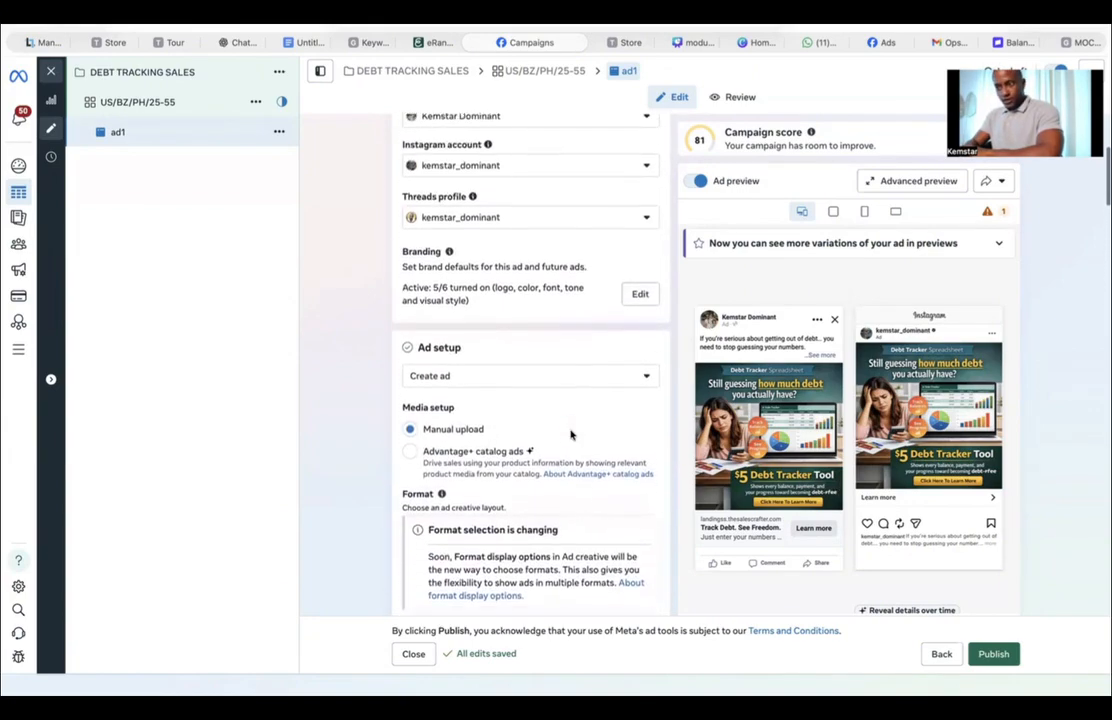
scroll(570, 434, "down", 15)
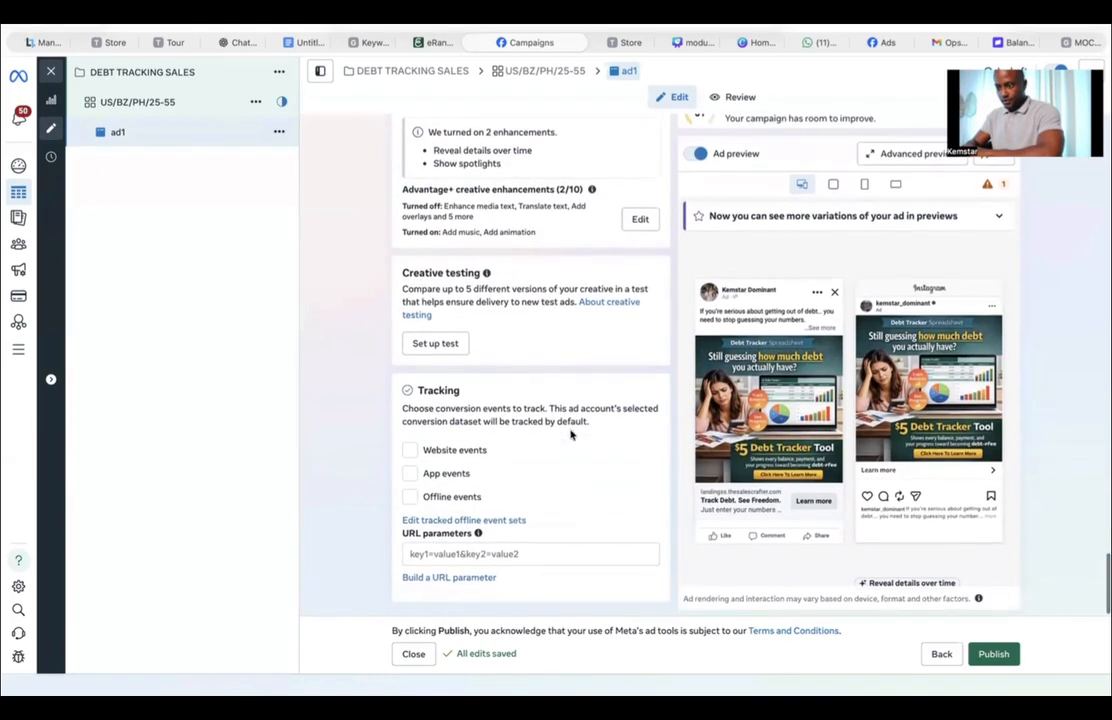
left_click(410, 452)
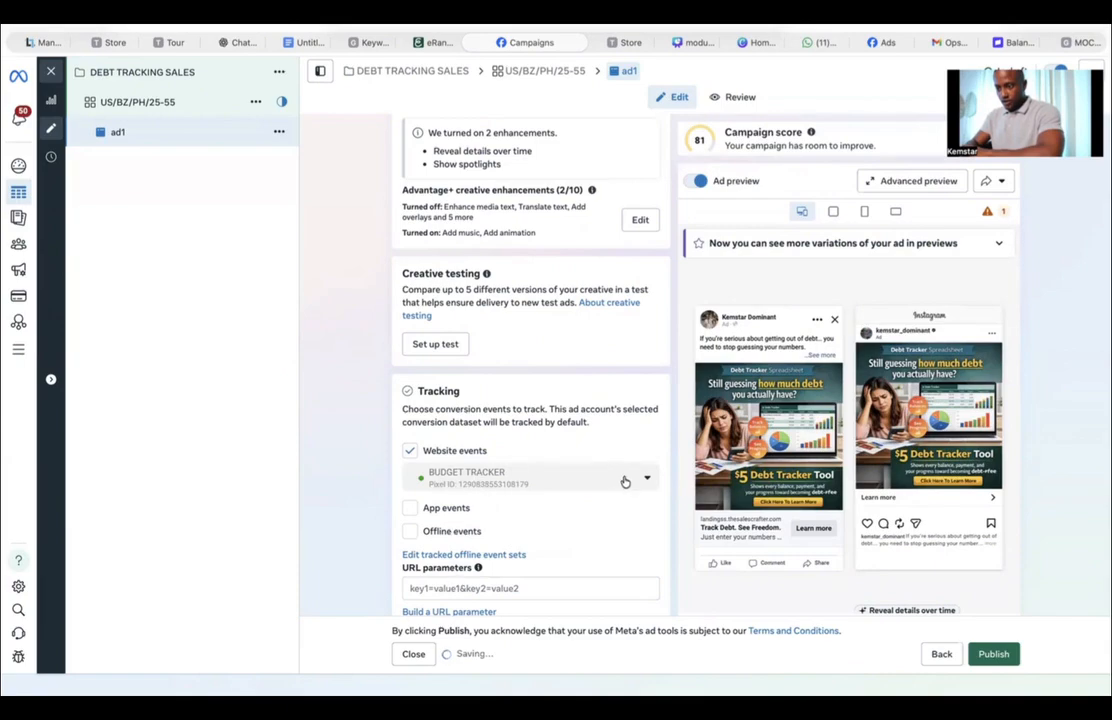
Step: Build URL parameters with campaign medium {{adset.name}}, campaign name {{campaign.name}} and campaign content {{ad.name}}, and apply them
scroll(495, 520, "down", 3)
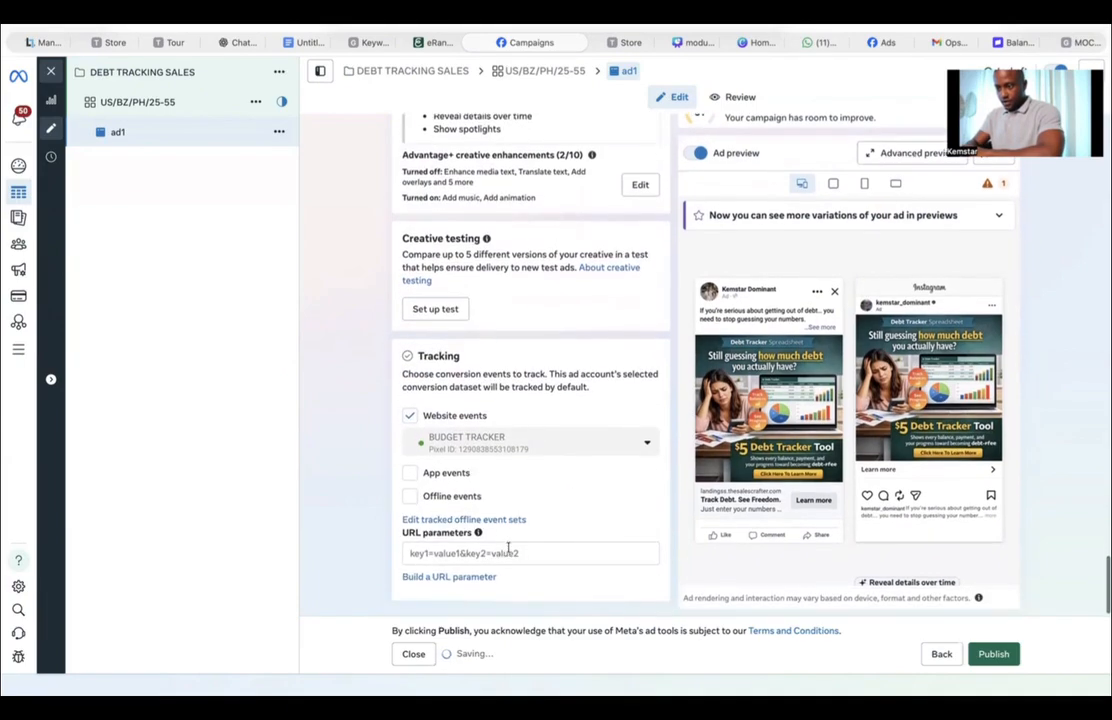
left_click(423, 580)
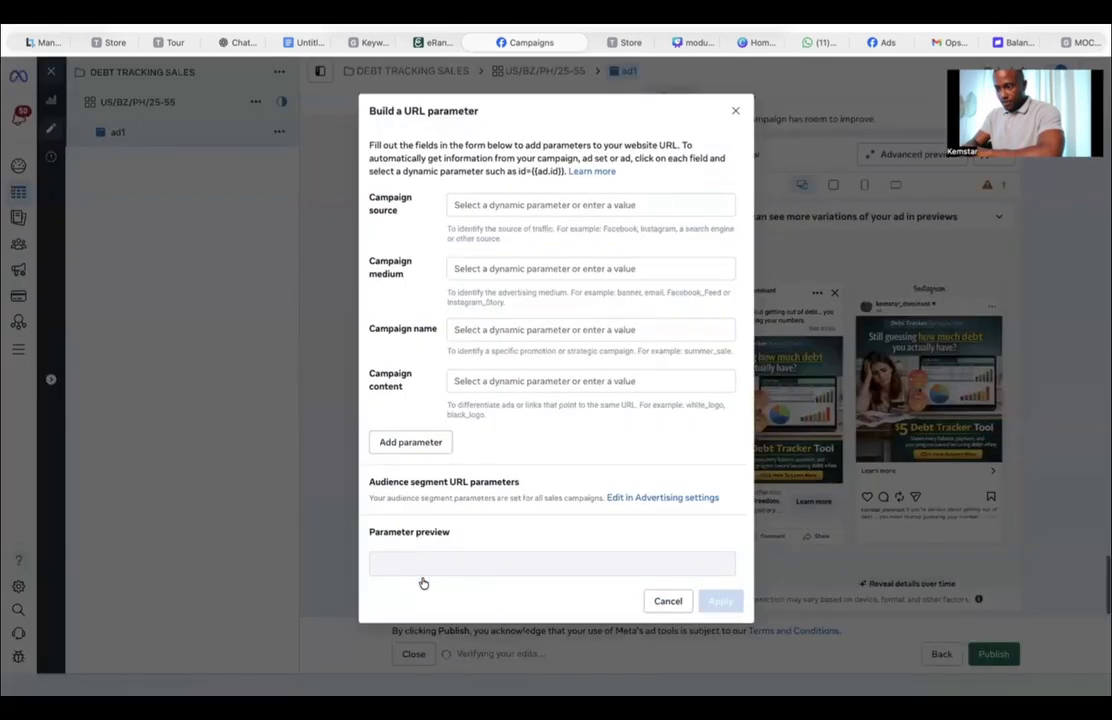
left_click(465, 328)
left_click(500, 418)
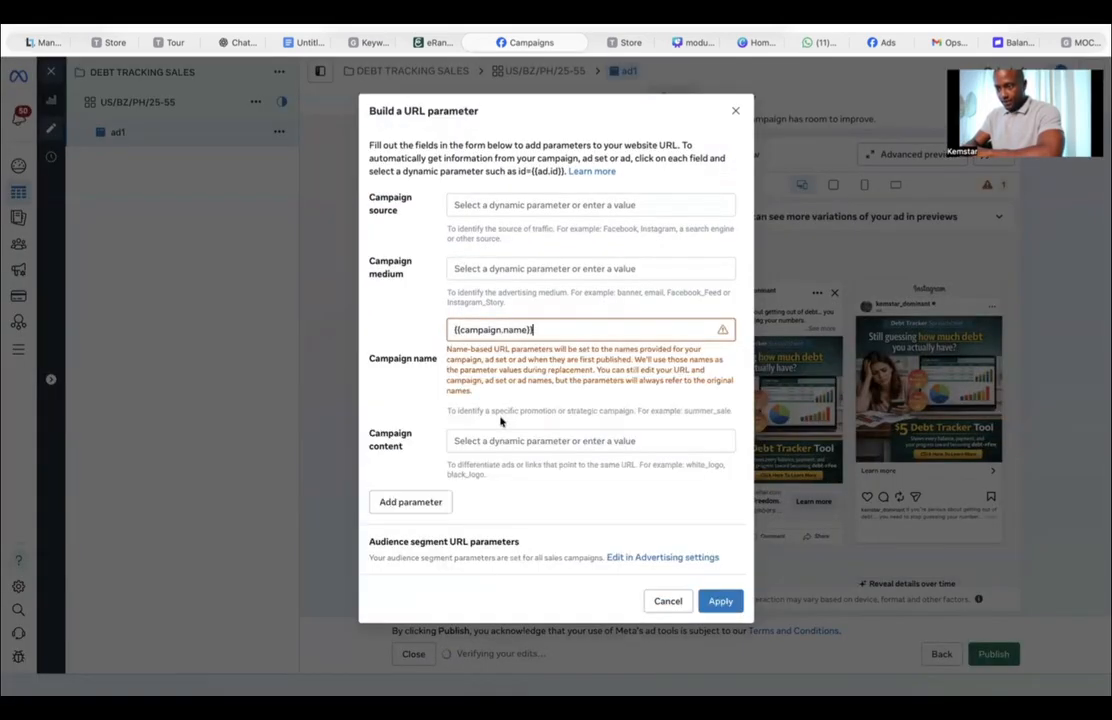
left_click(467, 437)
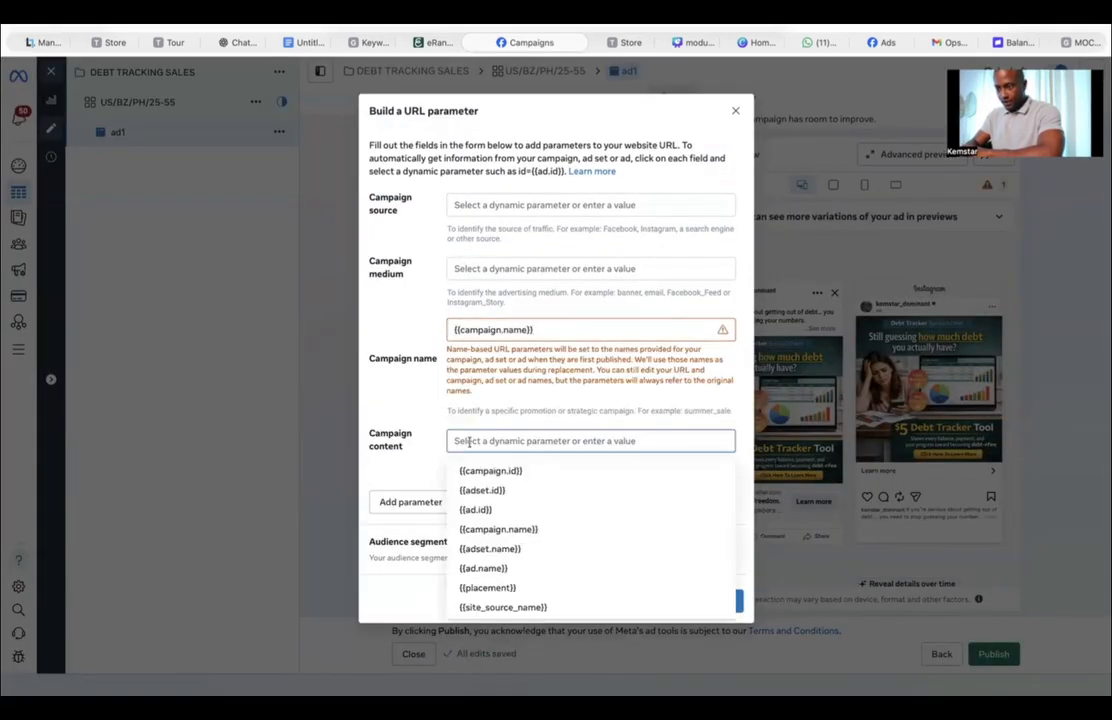
left_click(501, 569)
left_click(462, 268)
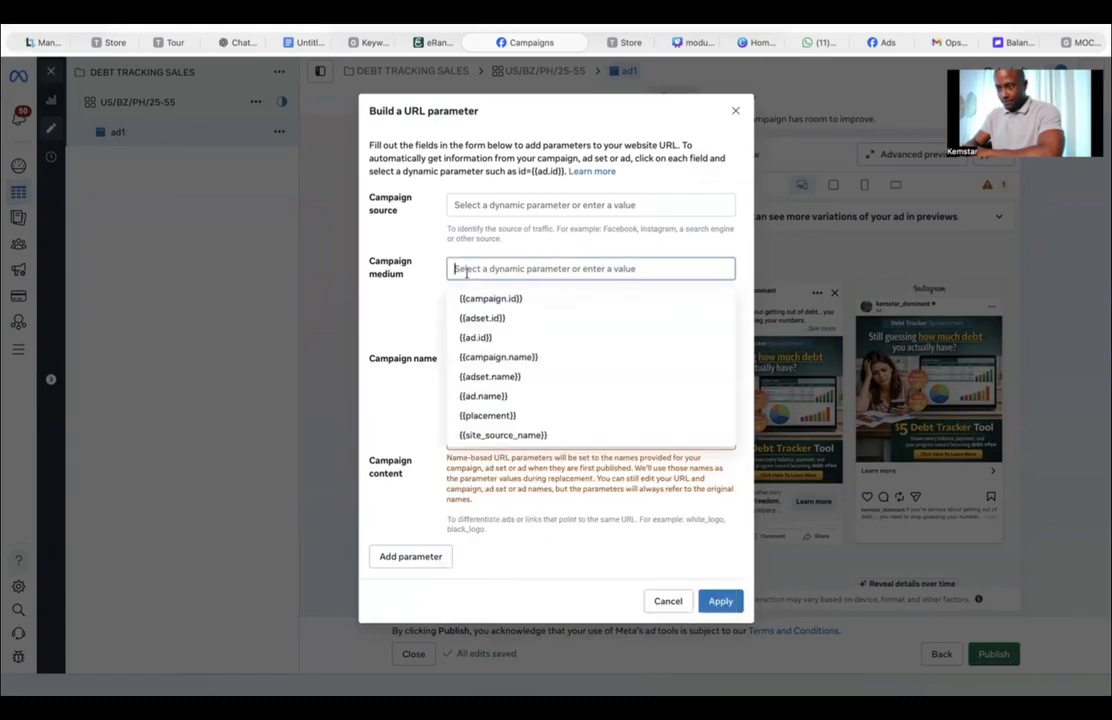
left_click(489, 380)
scroll(569, 457, "down", 1)
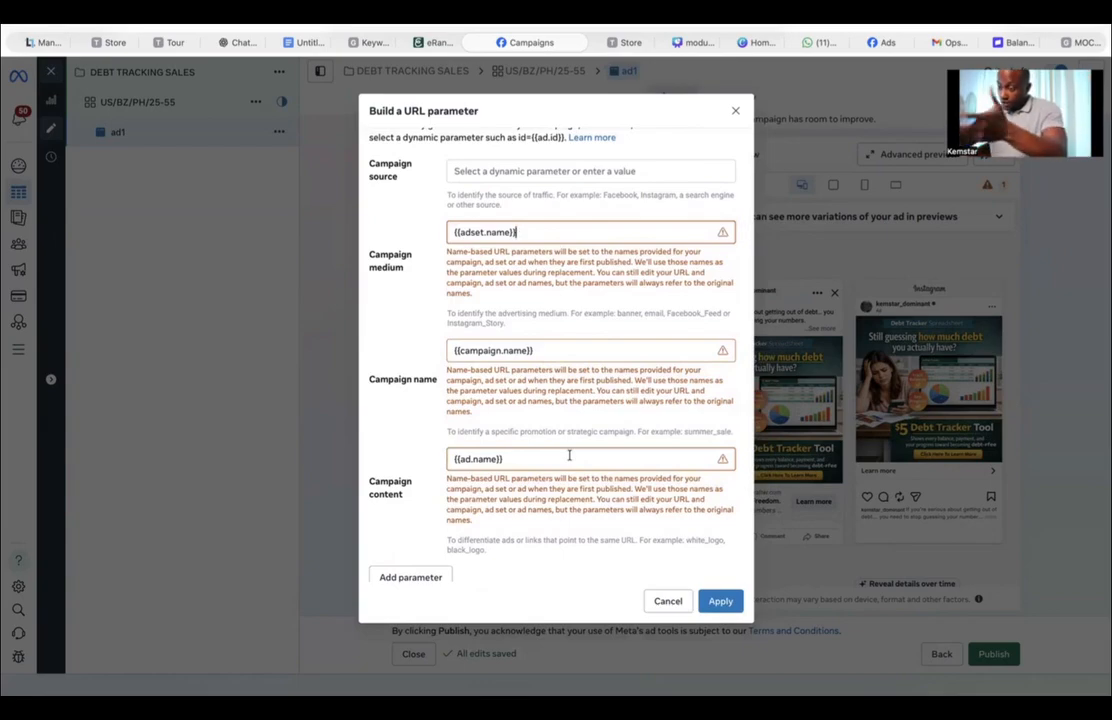
left_click(721, 604)
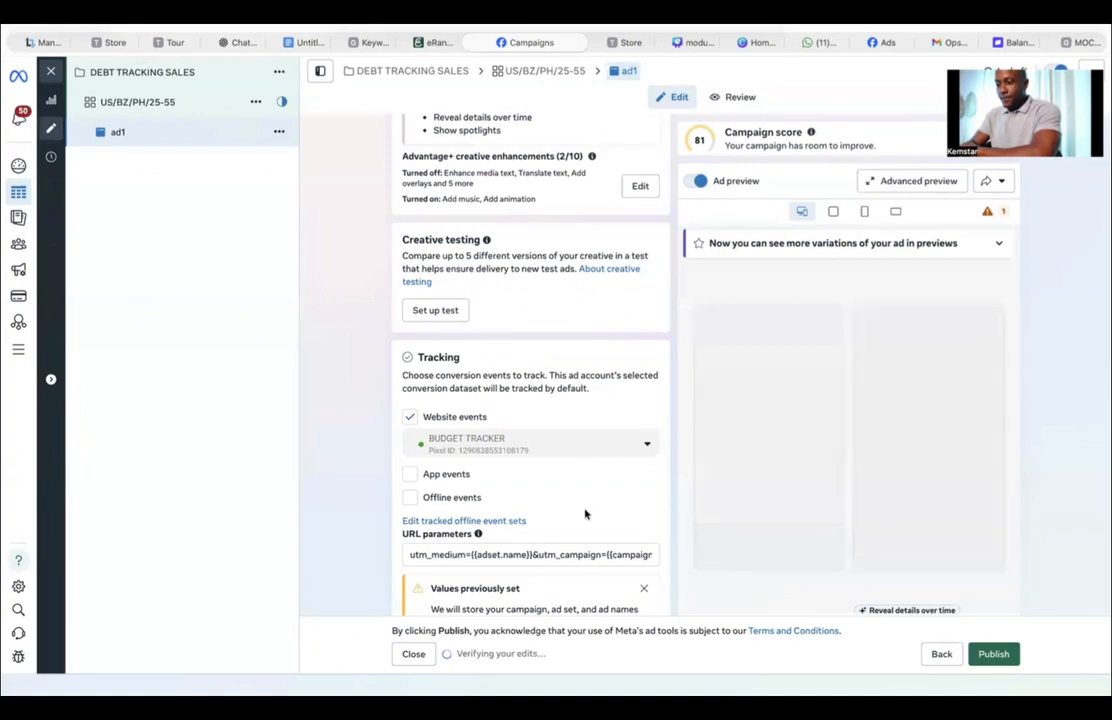
Step: Quick-duplicate the ad ad1 within the ad set
scroll(585, 513, "up", 15)
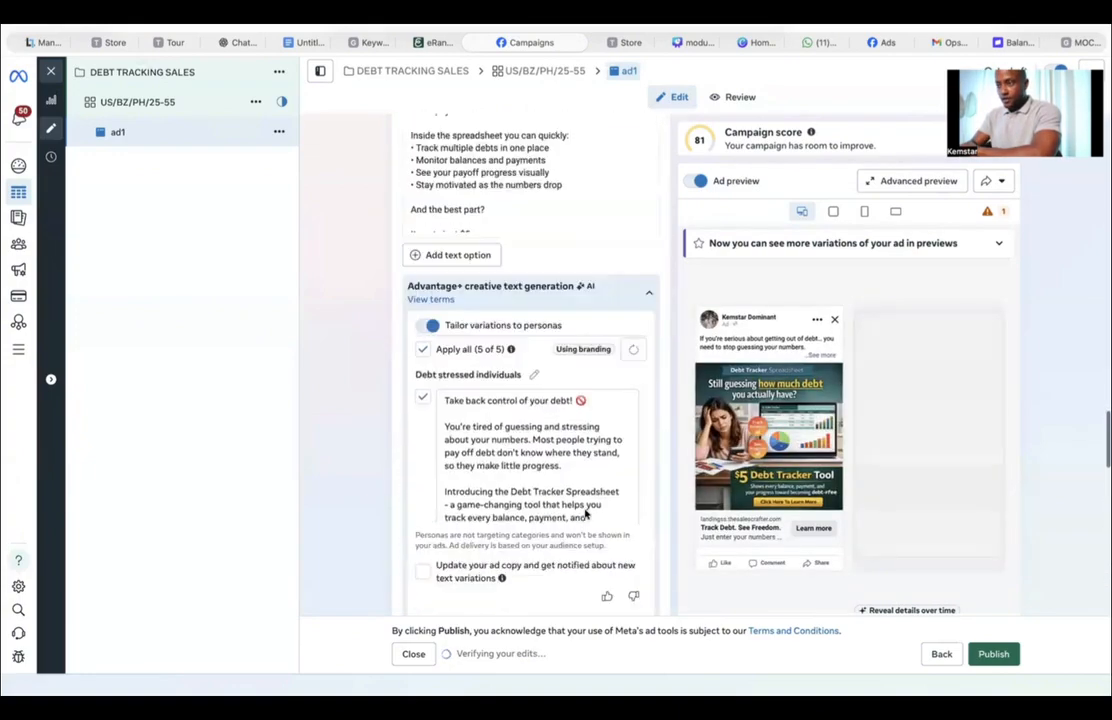
scroll(437, 348, "down", 1)
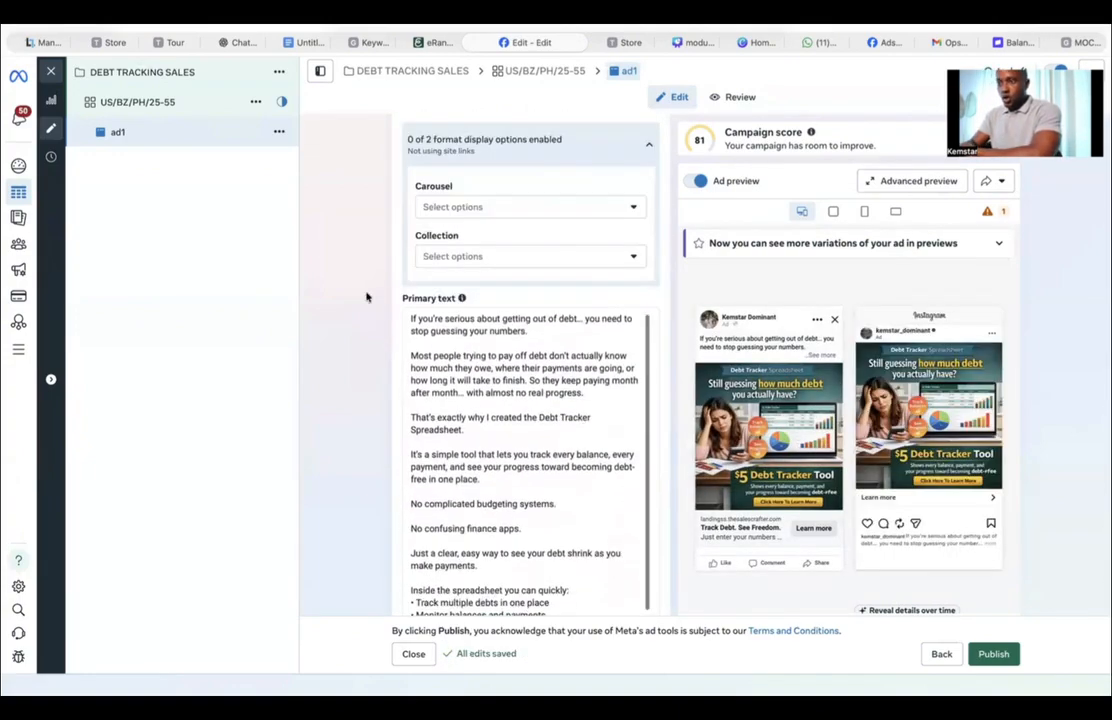
scroll(366, 297, "up", 12)
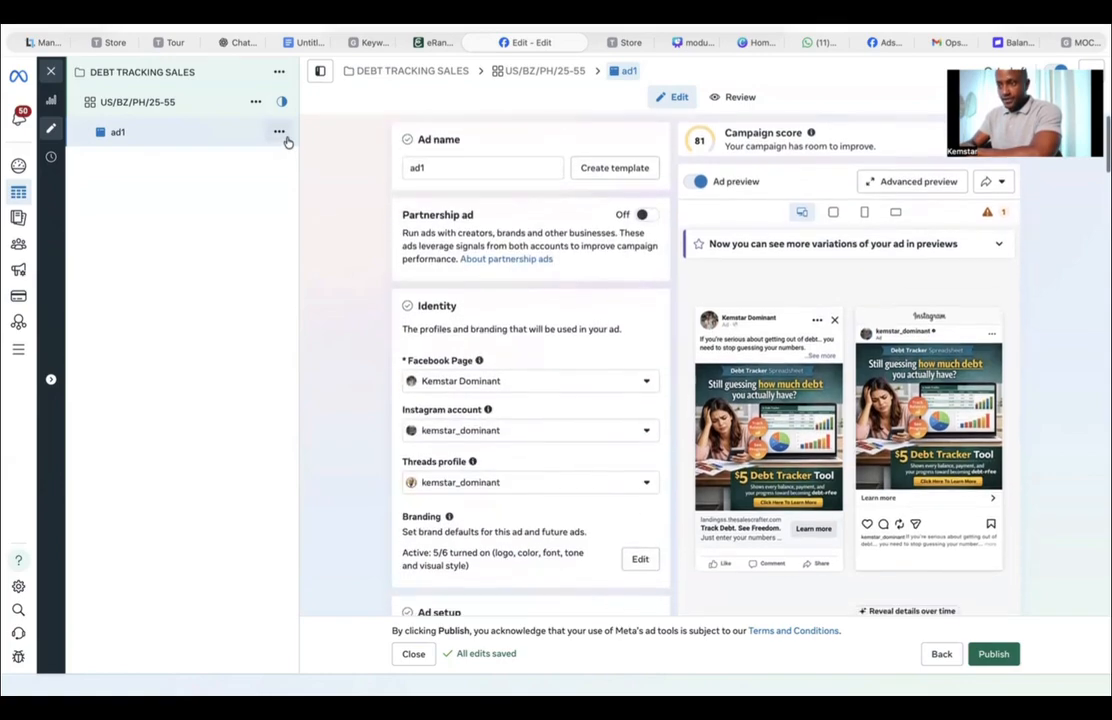
left_click(280, 133)
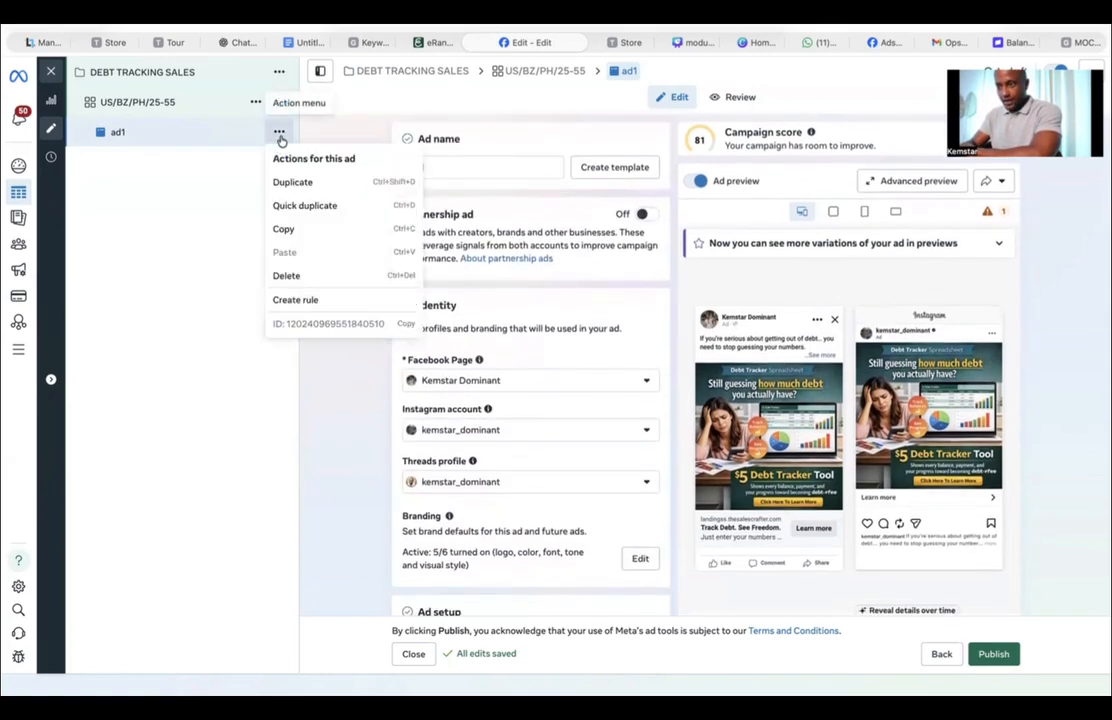
left_click(310, 206)
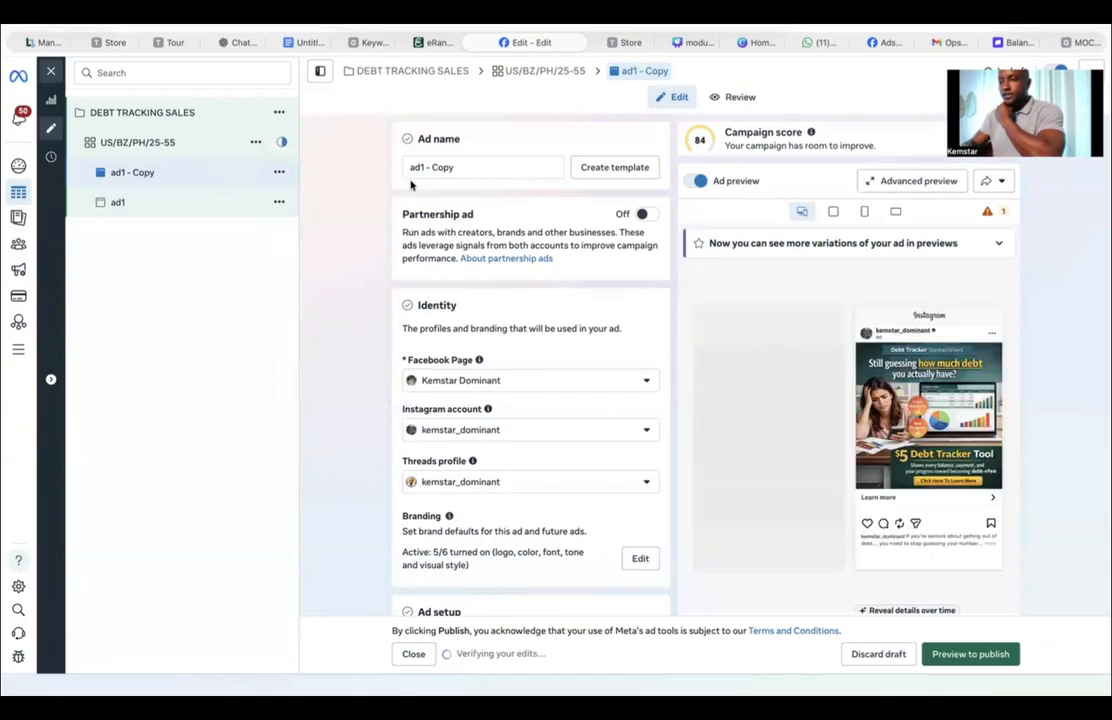
Step: Rename the duplicated ad as 'ad 2'
left_click(548, 168)
key("BackSpace")
key("BackSpace")
key("BackSpace")
key("BackSpace")
key("BackSpace")
key("BackSpace")
key("BackSpace")
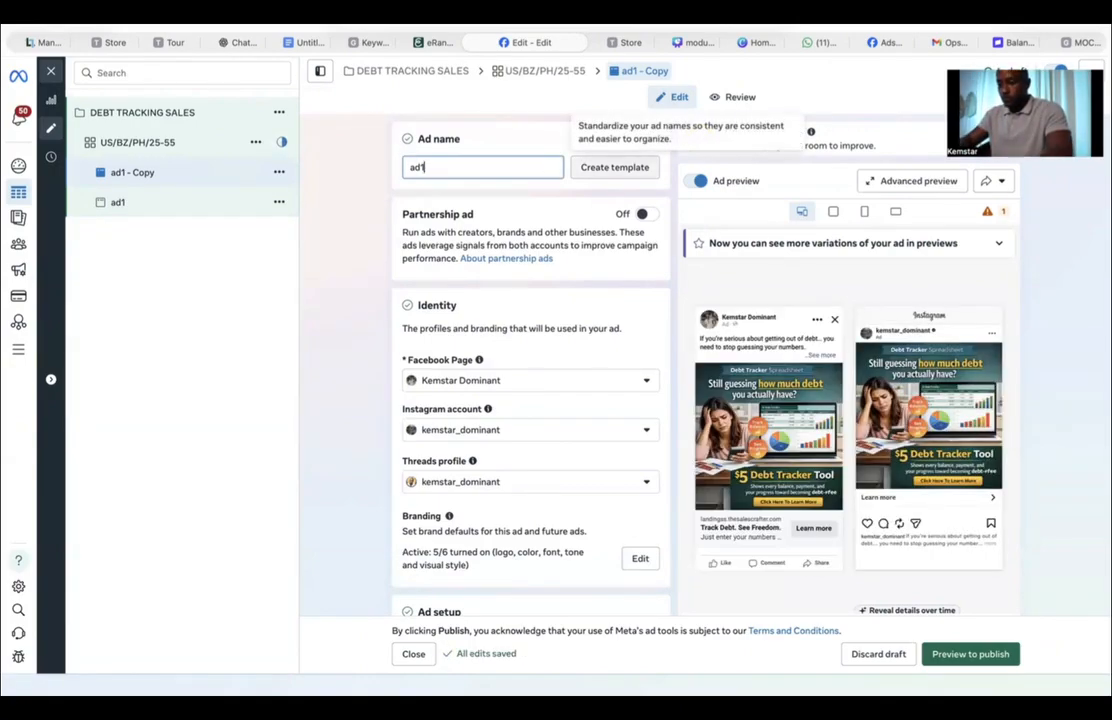
key("BackSpace")
type("2")
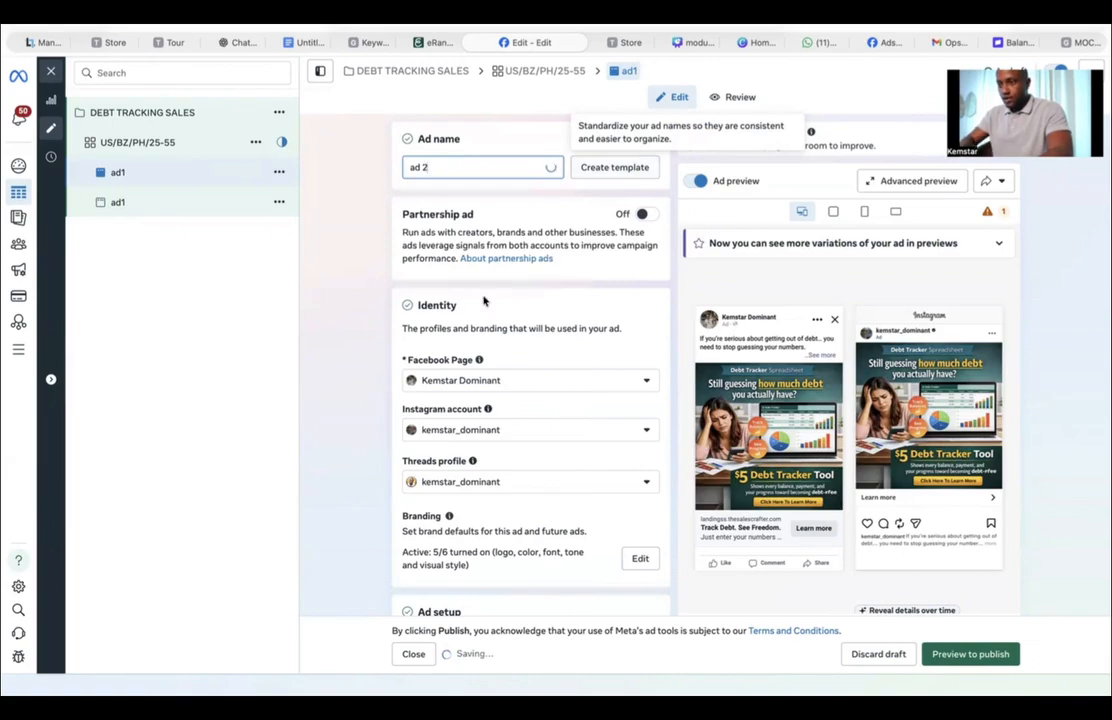
Step: Open media editing for ad 2's creative to choose a different image
scroll(558, 459, "down", 5)
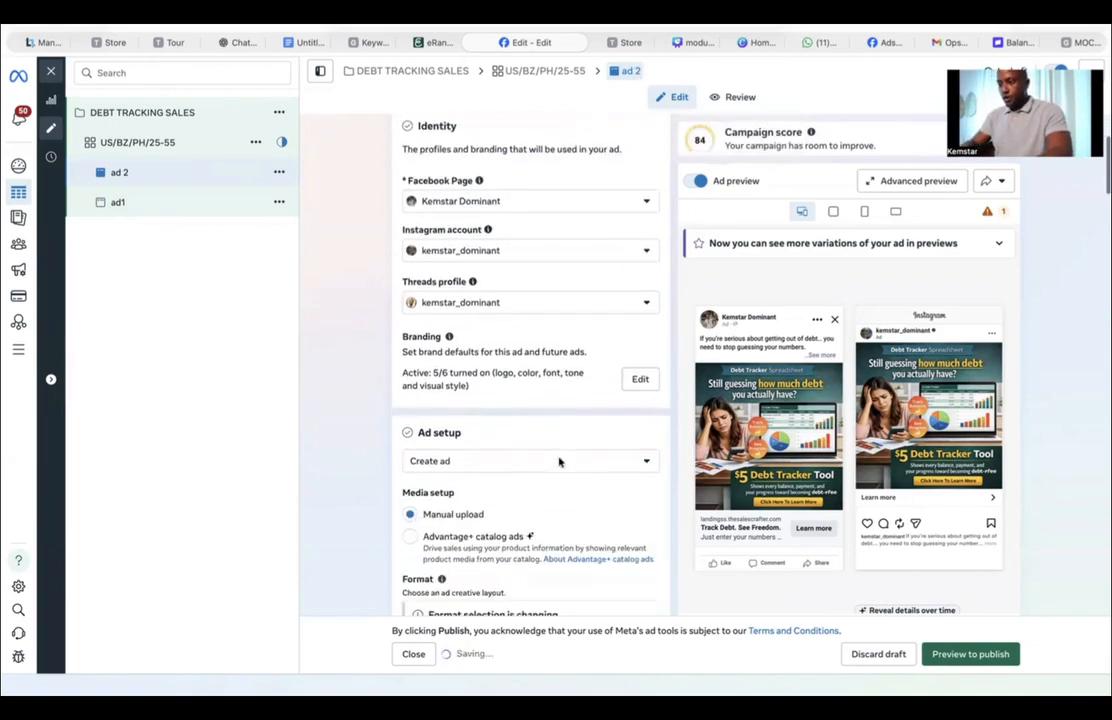
scroll(559, 462, "down", 15)
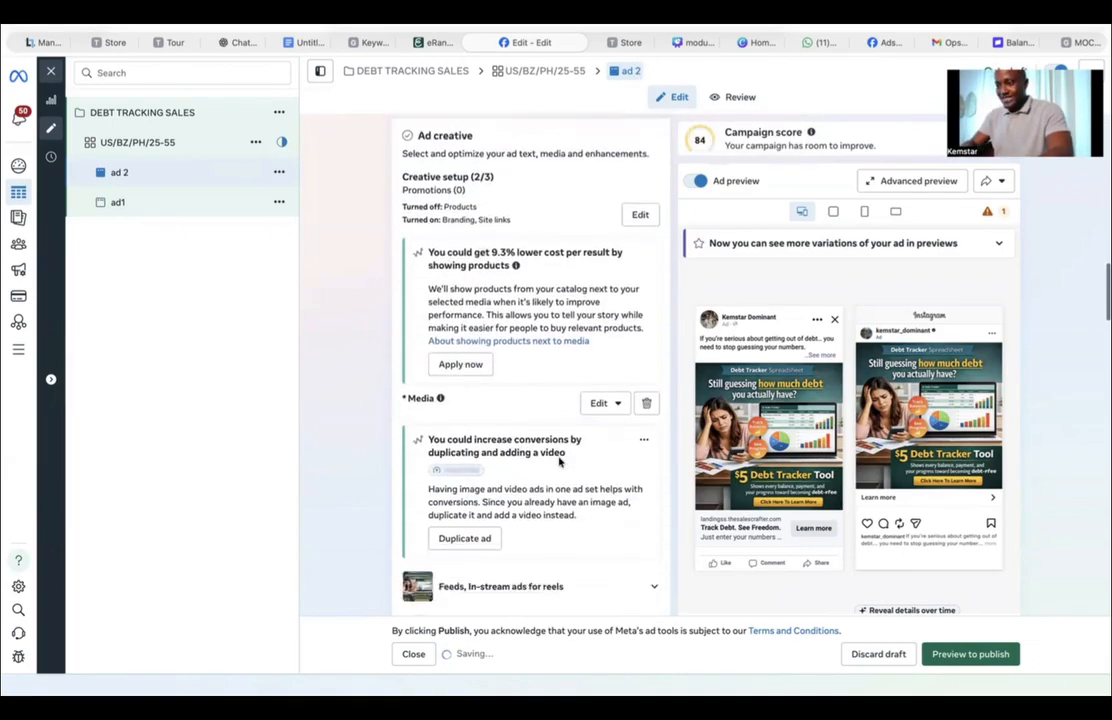
scroll(559, 462, "up", 4)
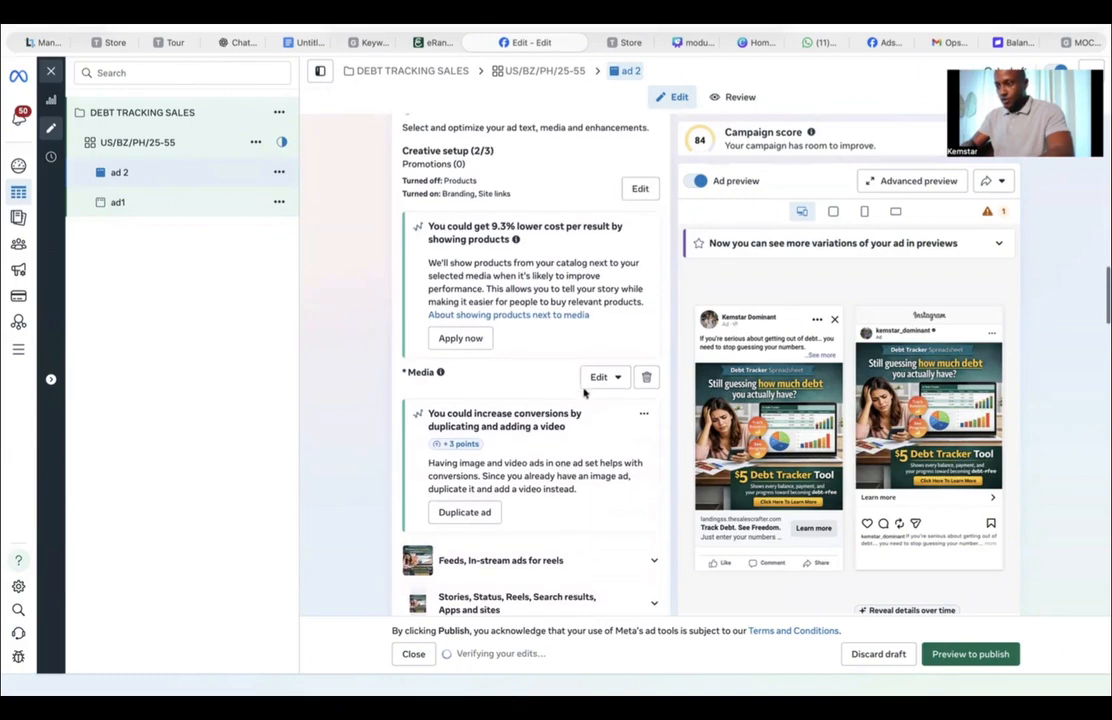
left_click(603, 376)
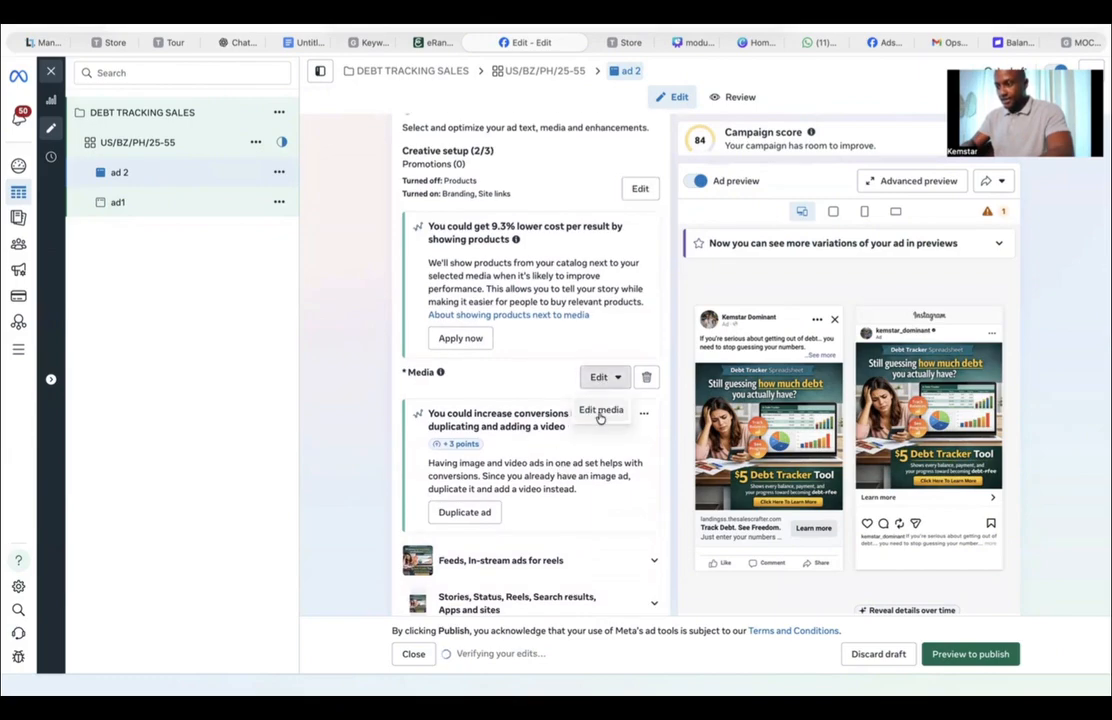
left_click(600, 414)
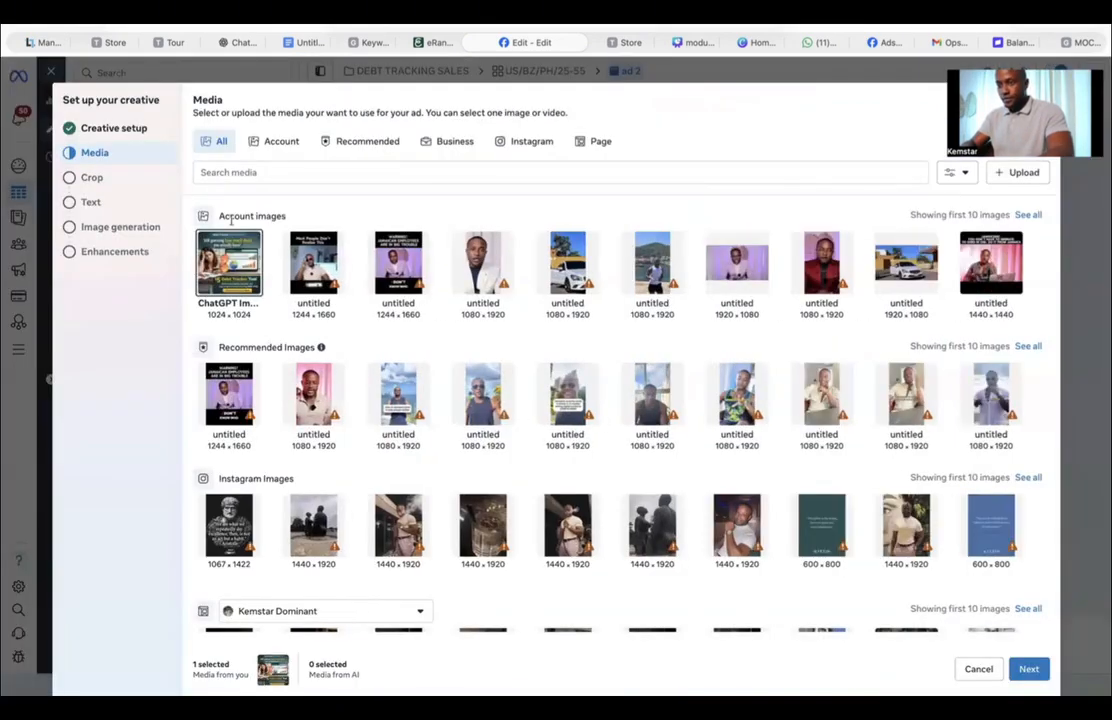
Step: Upload a new ChatGPT debt tracker image from the Downloads folder as ad 2's media
left_click(1022, 178)
left_click(413, 315)
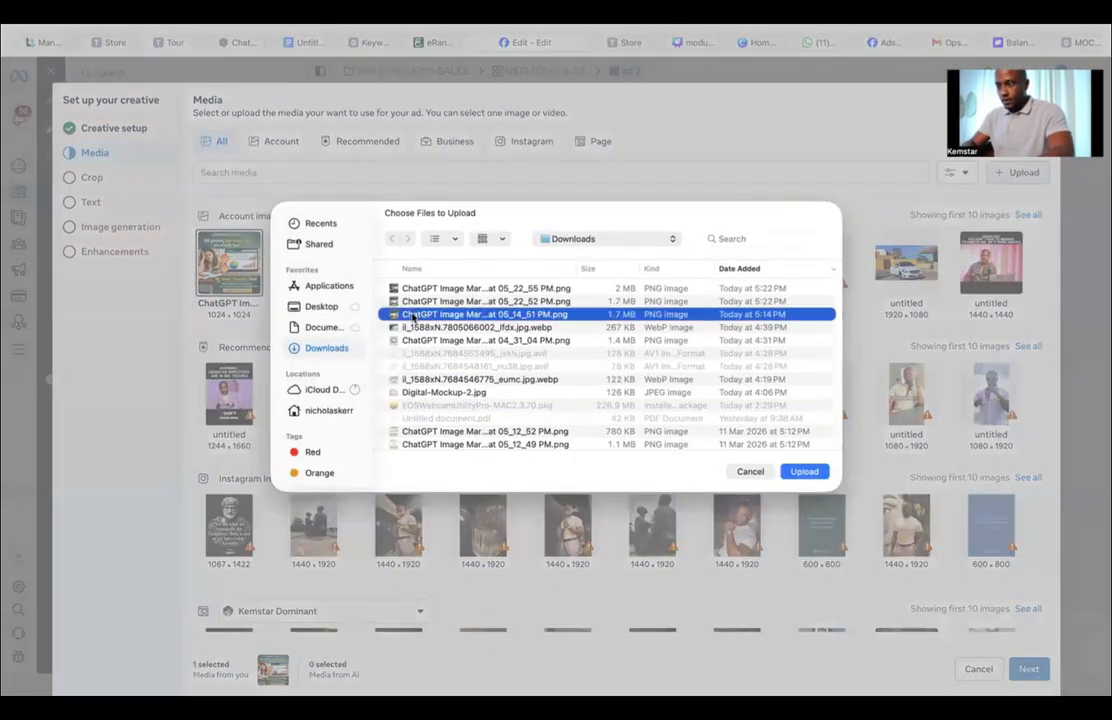
left_click(502, 240)
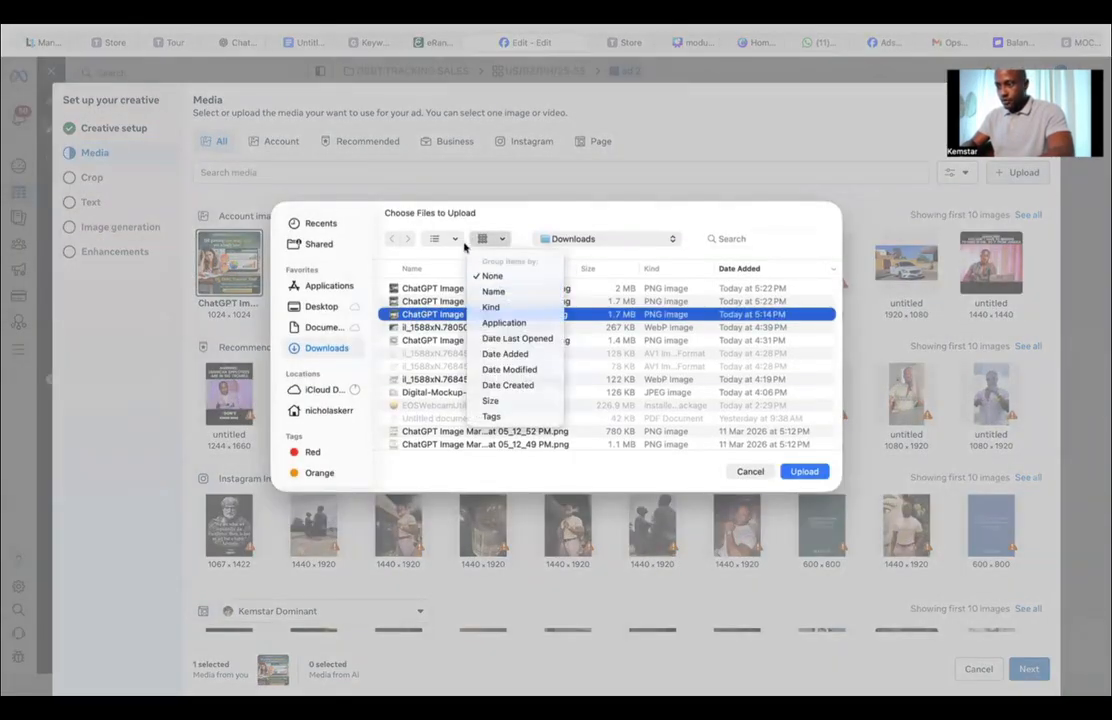
left_click(443, 241)
left_click(443, 241)
left_click(441, 300)
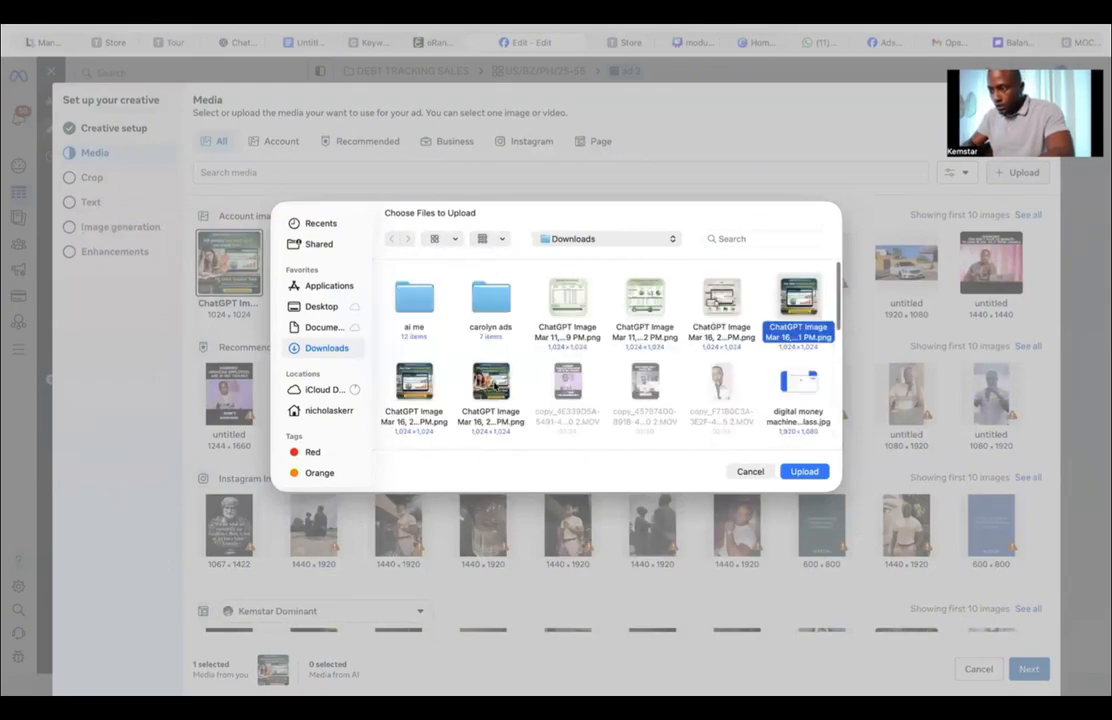
double_click(811, 312)
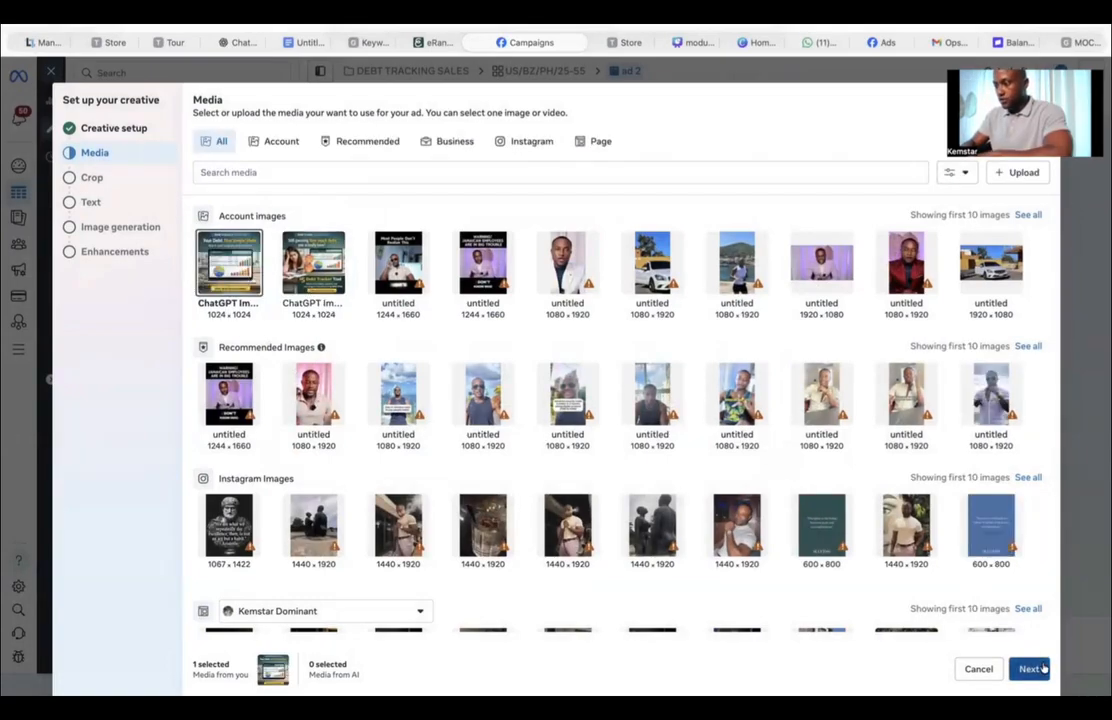
Step: Continue through the crop, text, image generation and enhancements steps with defaults and finish ad 2's creative
left_click(1043, 668)
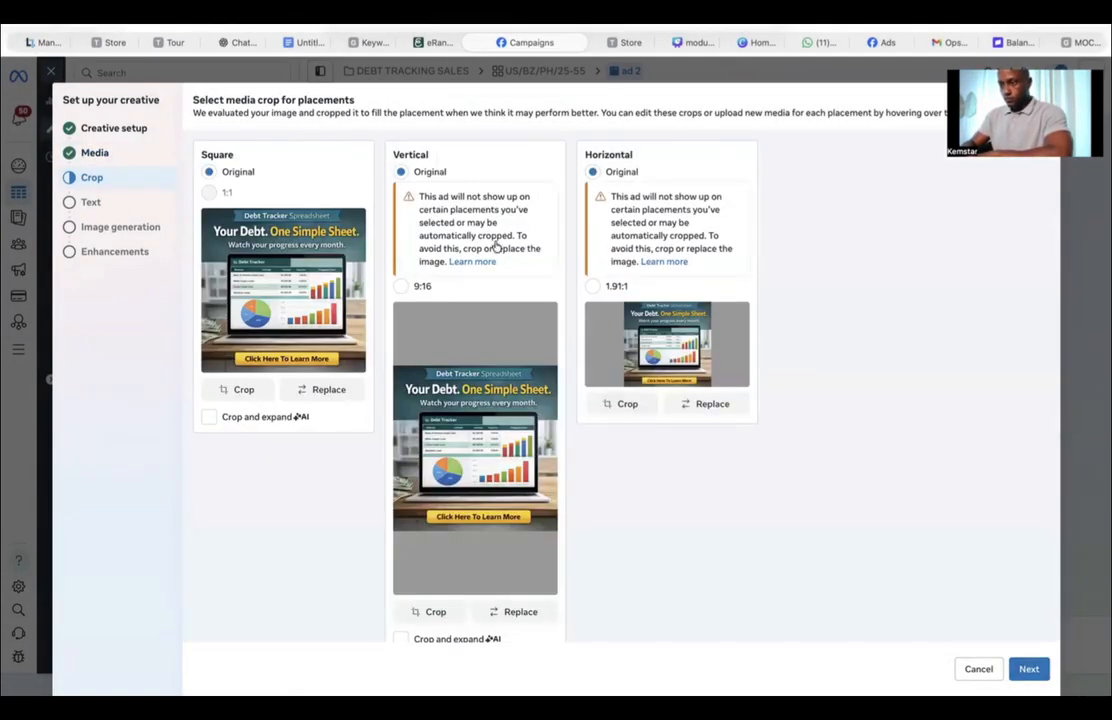
left_click(1042, 668)
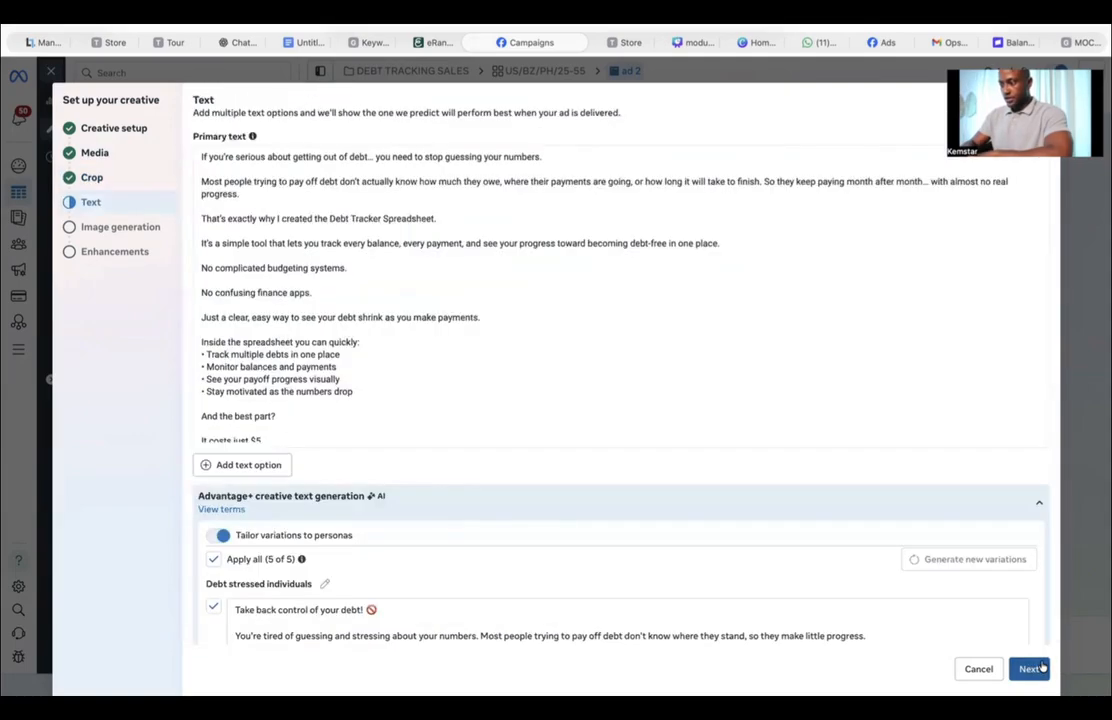
left_click(1041, 668)
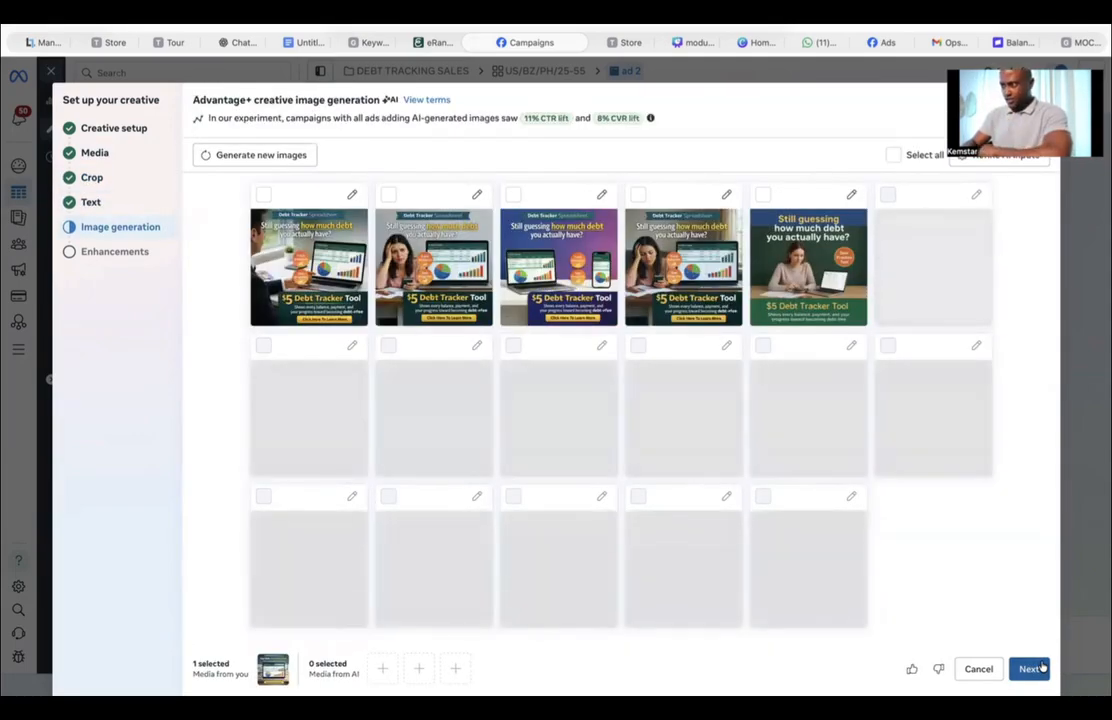
left_click(1041, 668)
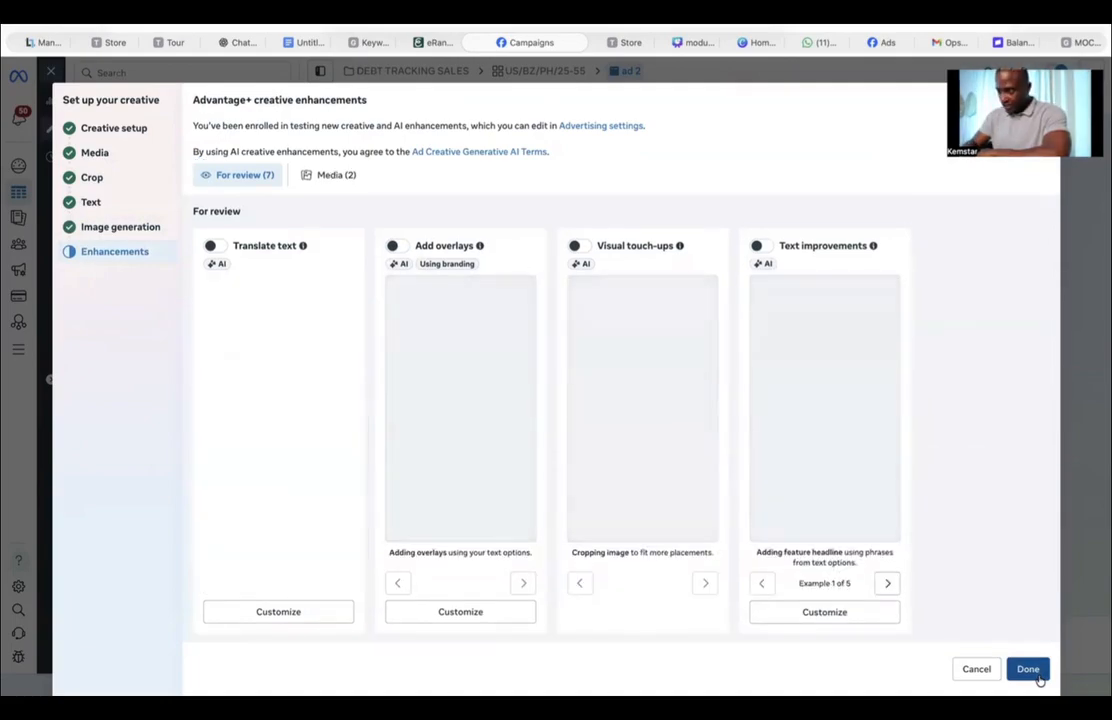
left_click(1037, 676)
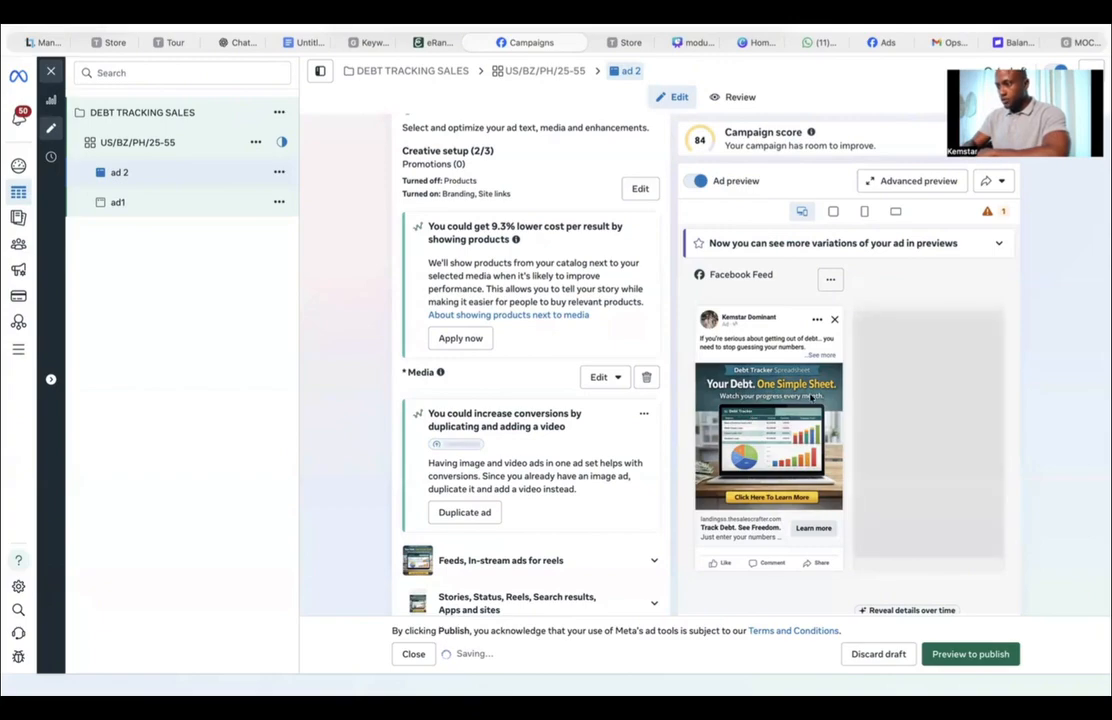
Step: Quick-duplicate ad 2 within the ad set
left_click(279, 172)
left_click(306, 252)
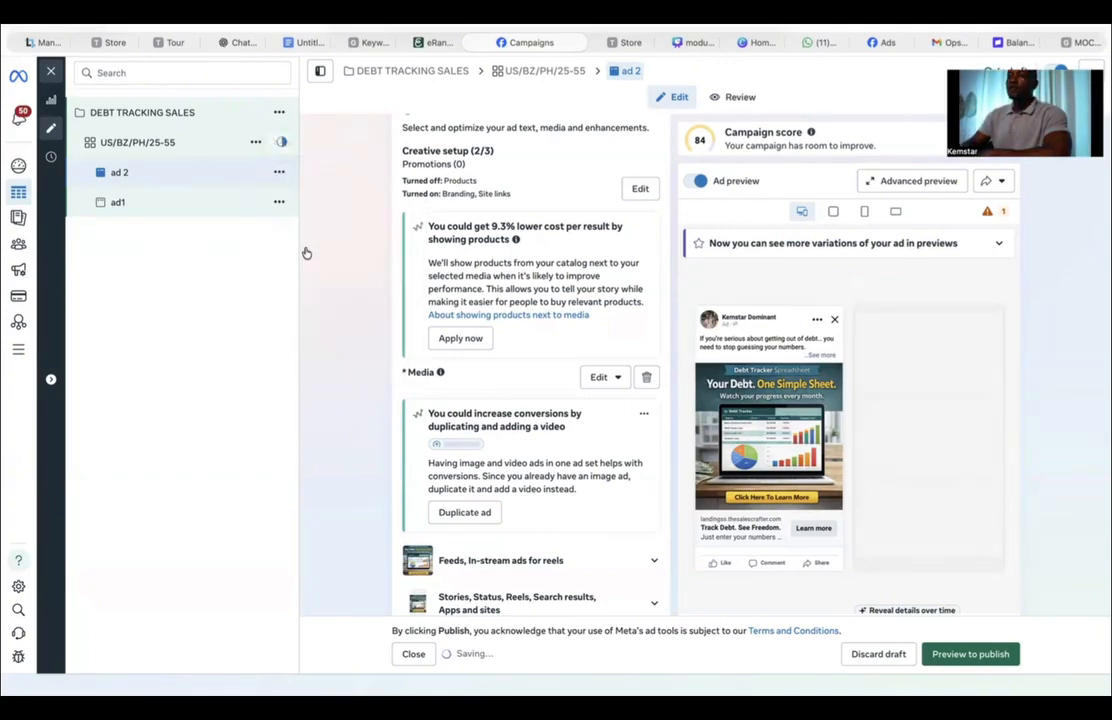
left_click(280, 173)
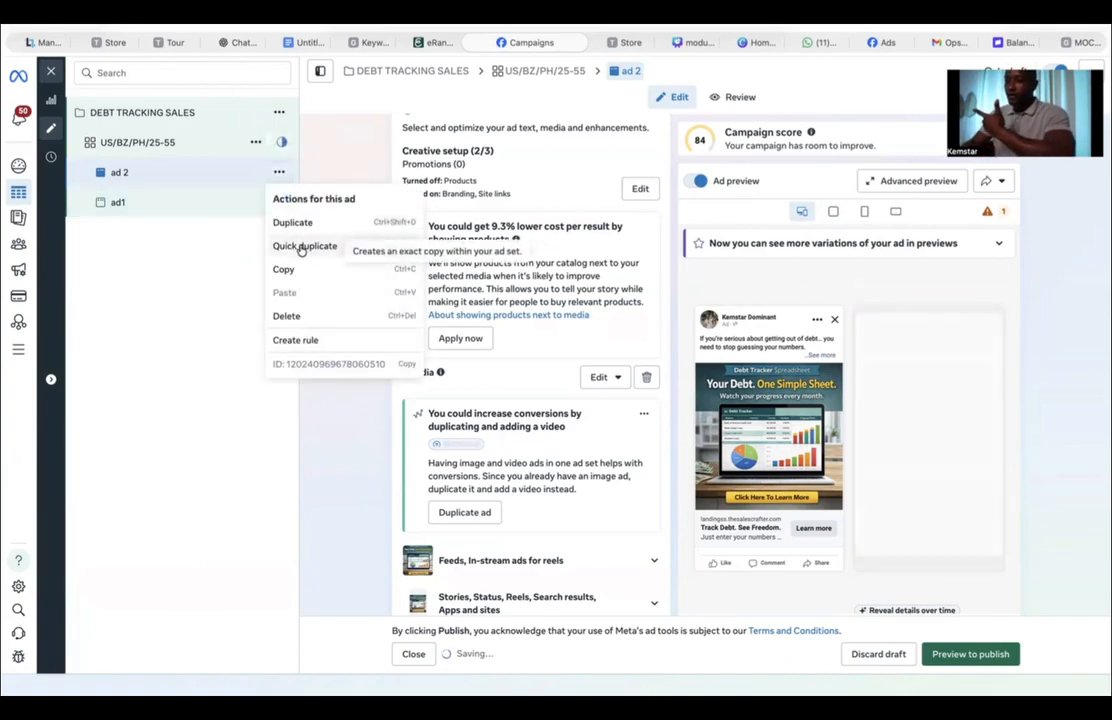
left_click(301, 248)
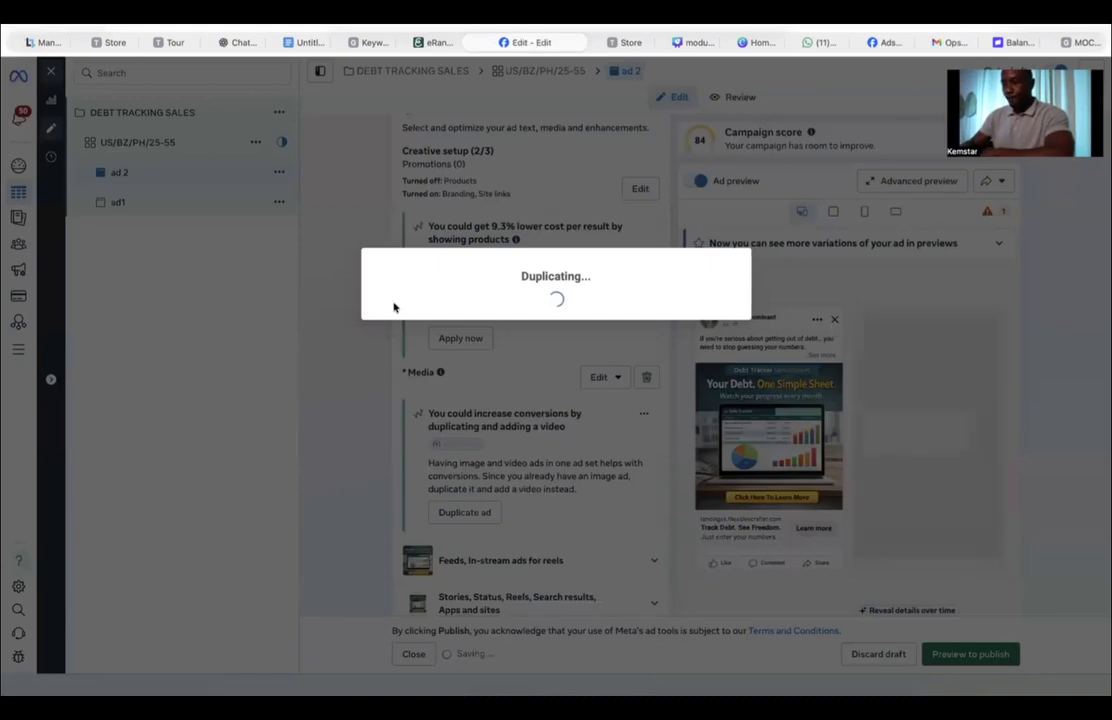
Step: Rename the duplicated ad as 'ad 3: video ad'
scroll(507, 454, "down", 3)
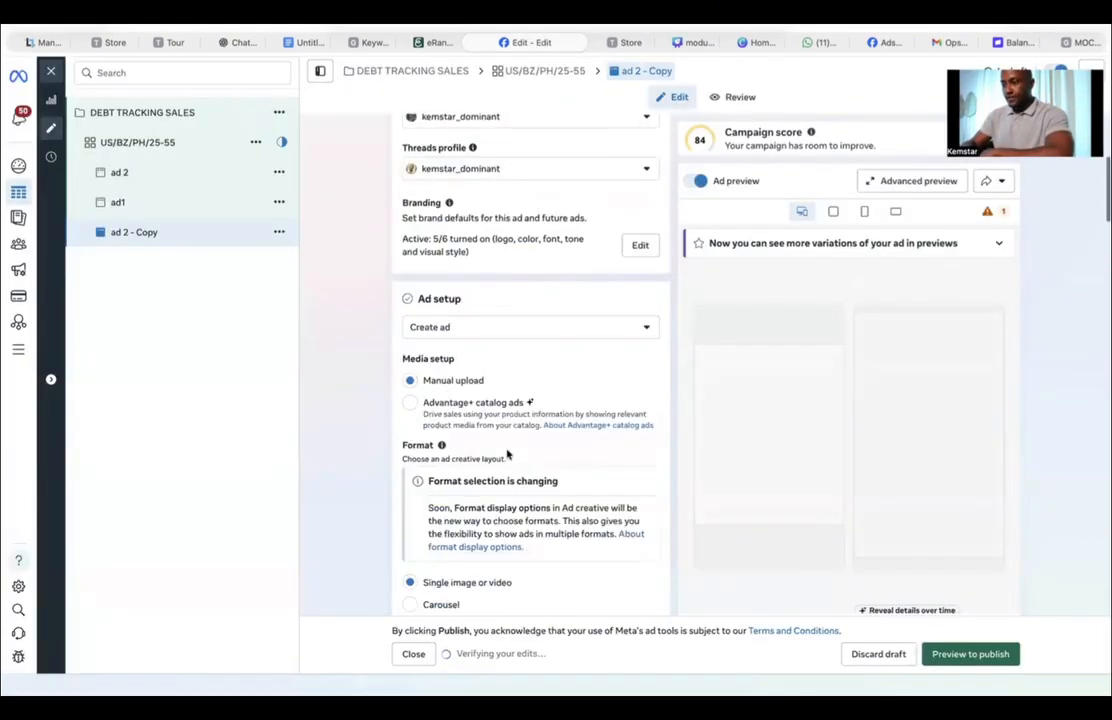
scroll(509, 454, "up", 5)
left_click(431, 167)
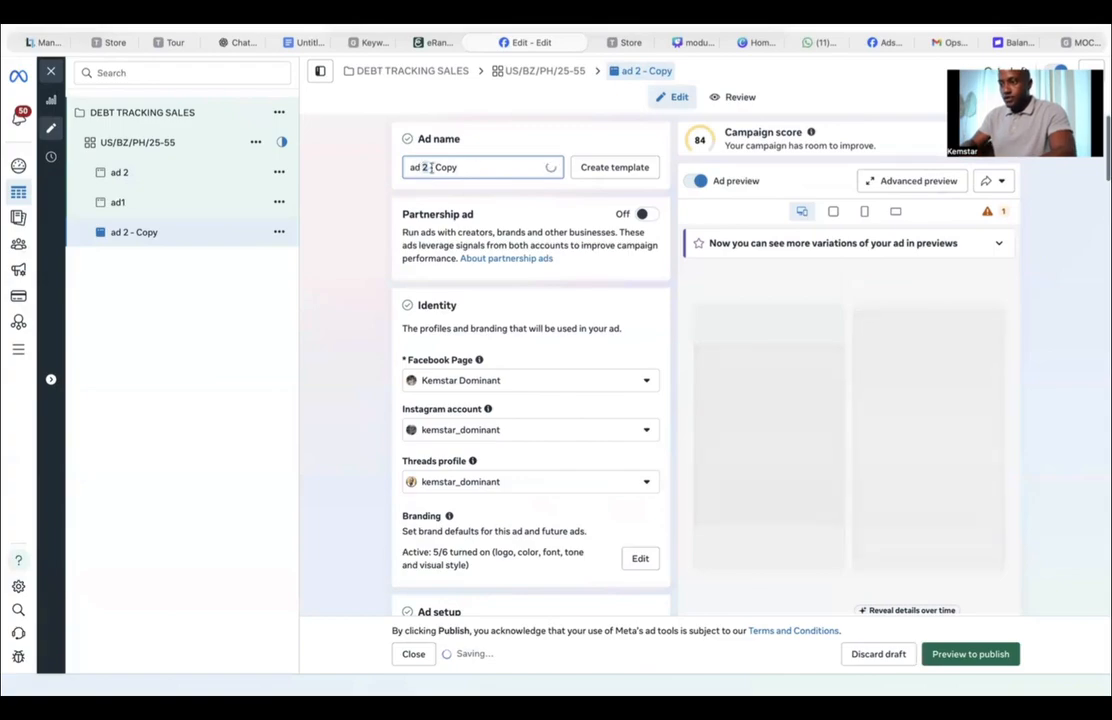
key("ctrl+a")
type("ad 3")
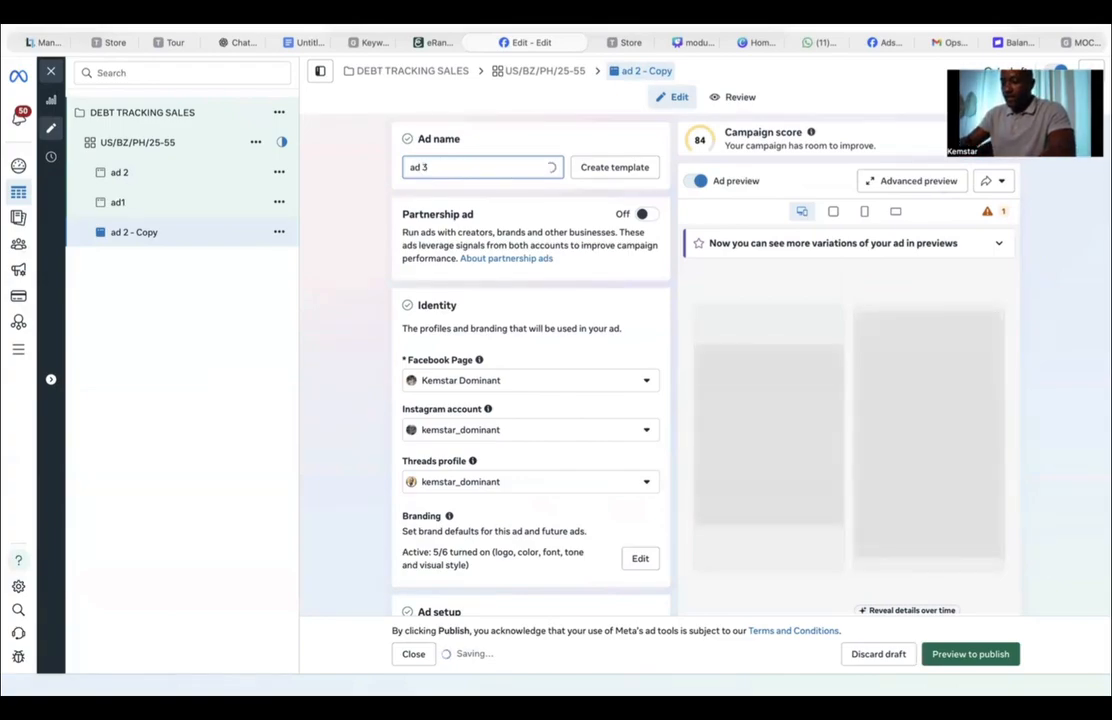
type(": video ad")
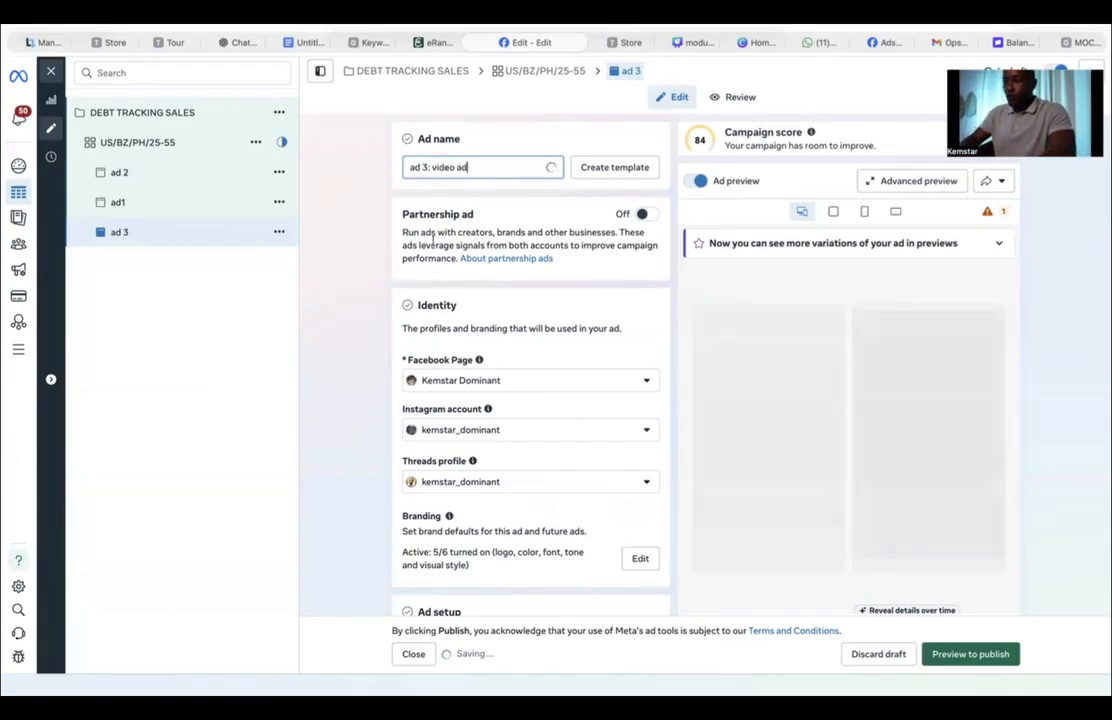
Step: Turn off site links in ad 3's creative setup and save the change
scroll(665, 462, "down", 7)
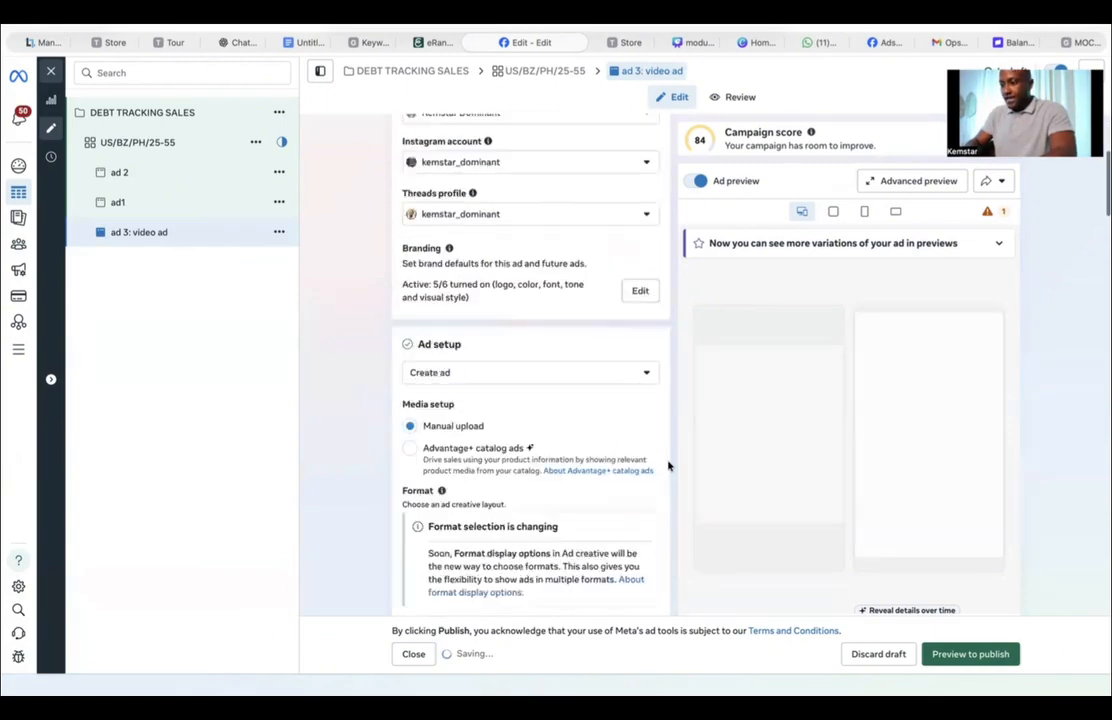
scroll(668, 465, "down", 6)
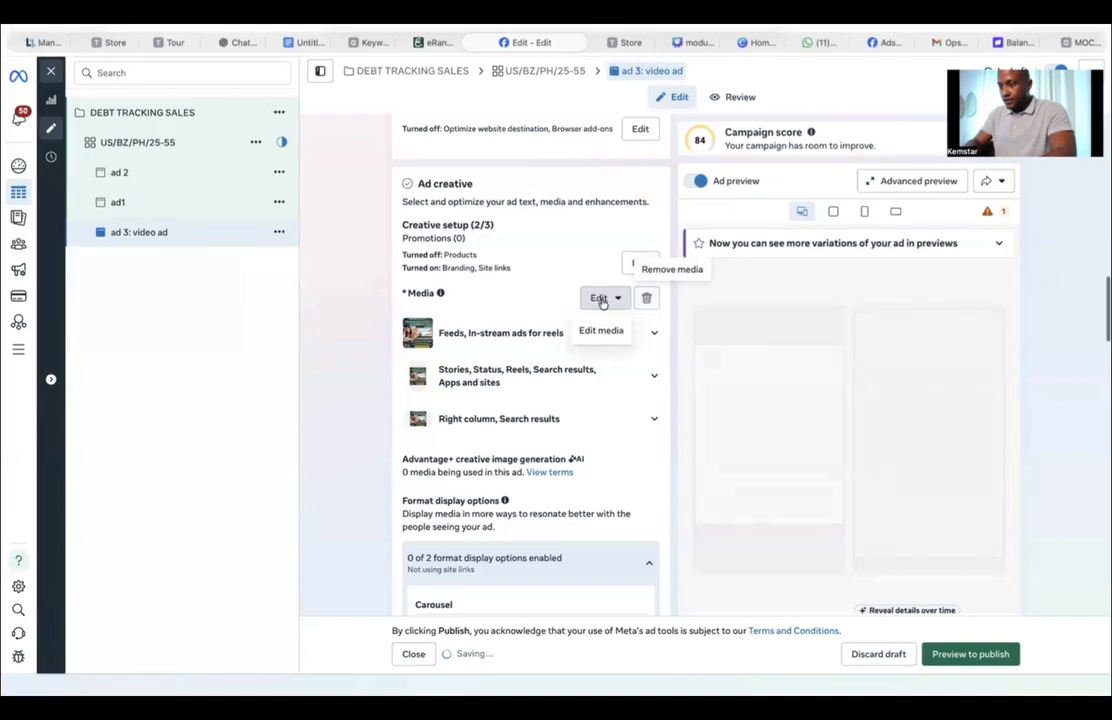
scroll(603, 302, "down", 3)
scroll(605, 303, "up", 1)
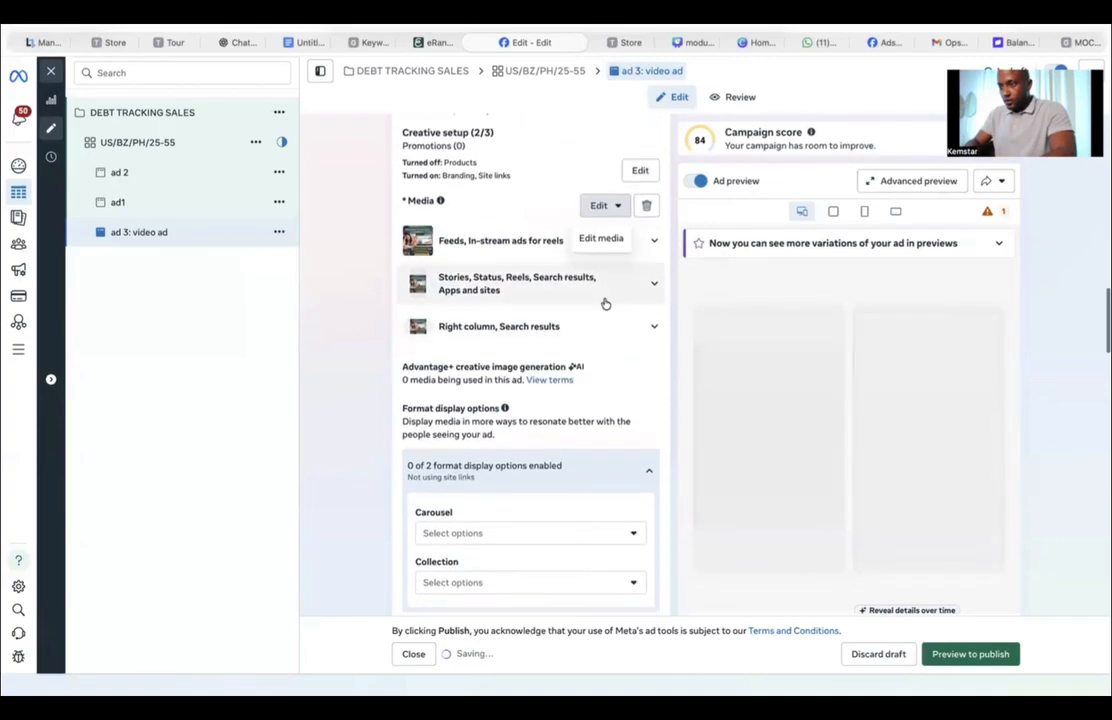
scroll(605, 302, "up", 1)
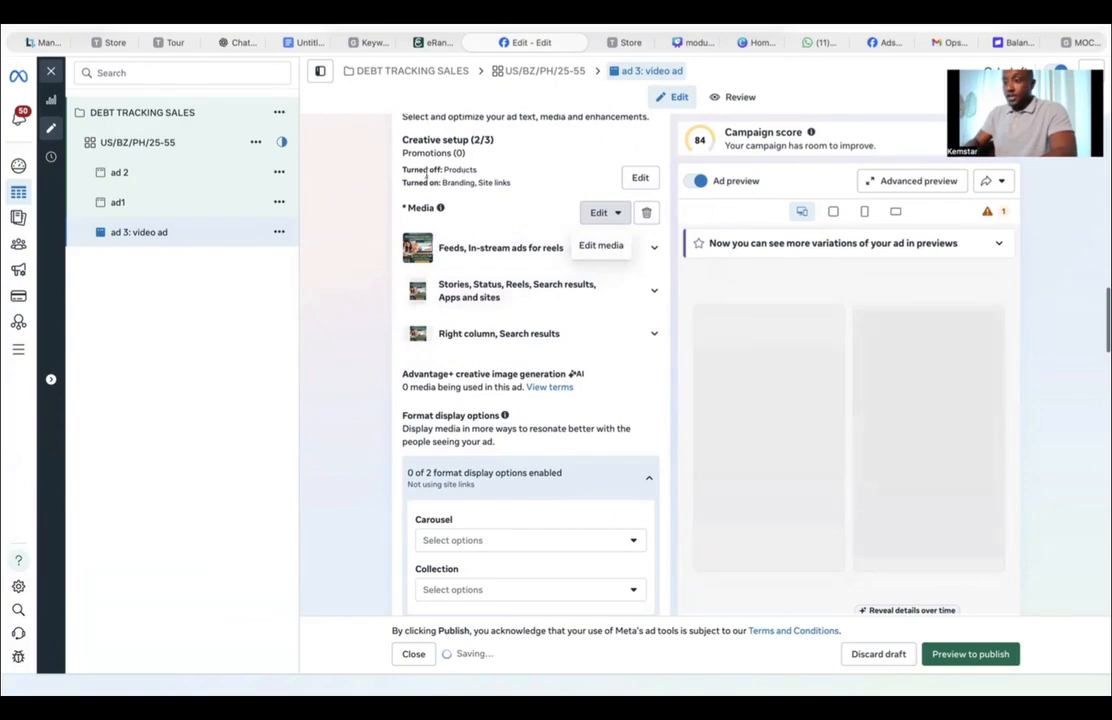
left_click_drag(442, 183, 498, 188)
left_click(636, 177)
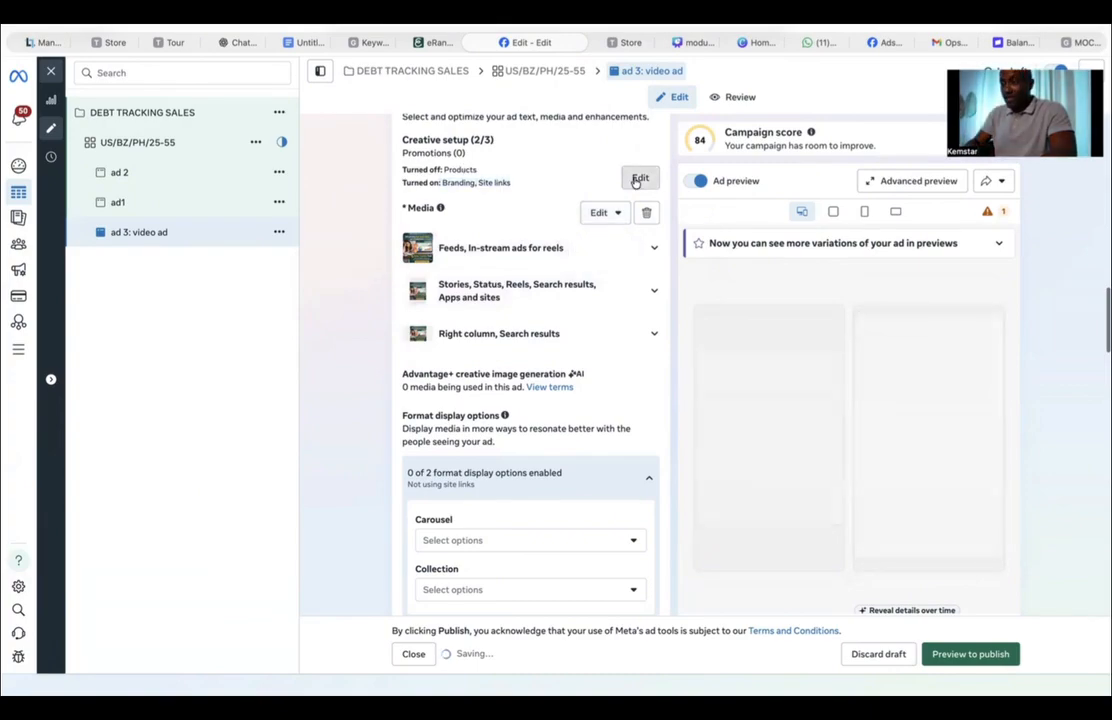
scroll(330, 560, "down", 1)
scroll(328, 572, "down", 3)
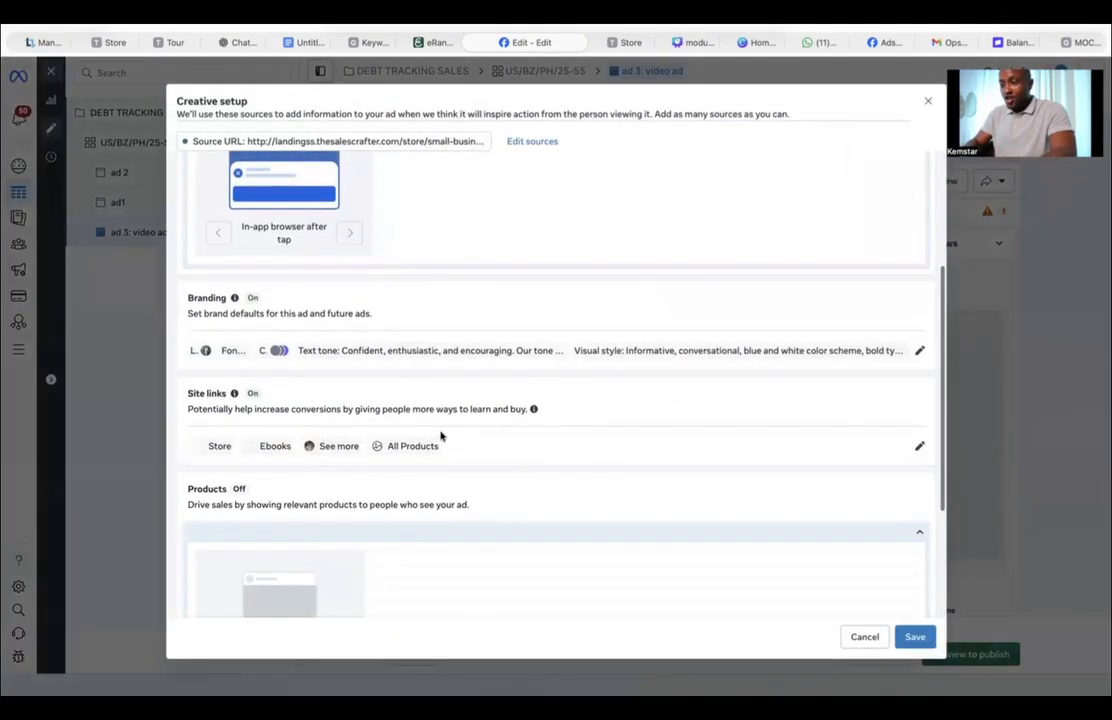
left_click(917, 352)
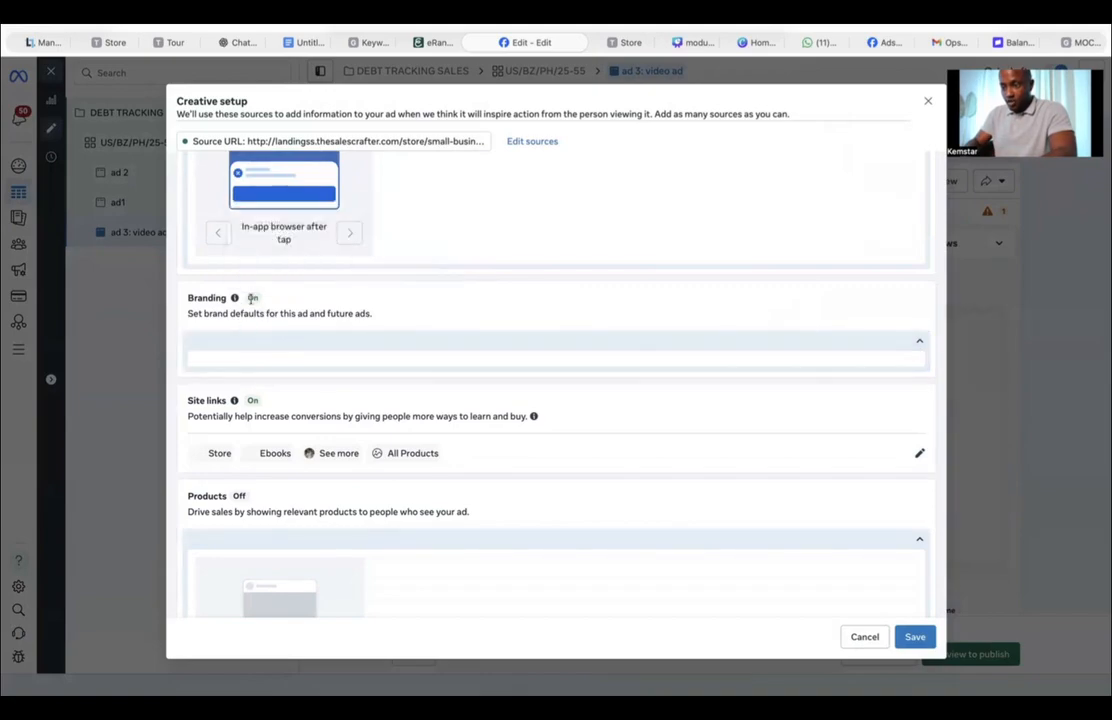
left_click(919, 453)
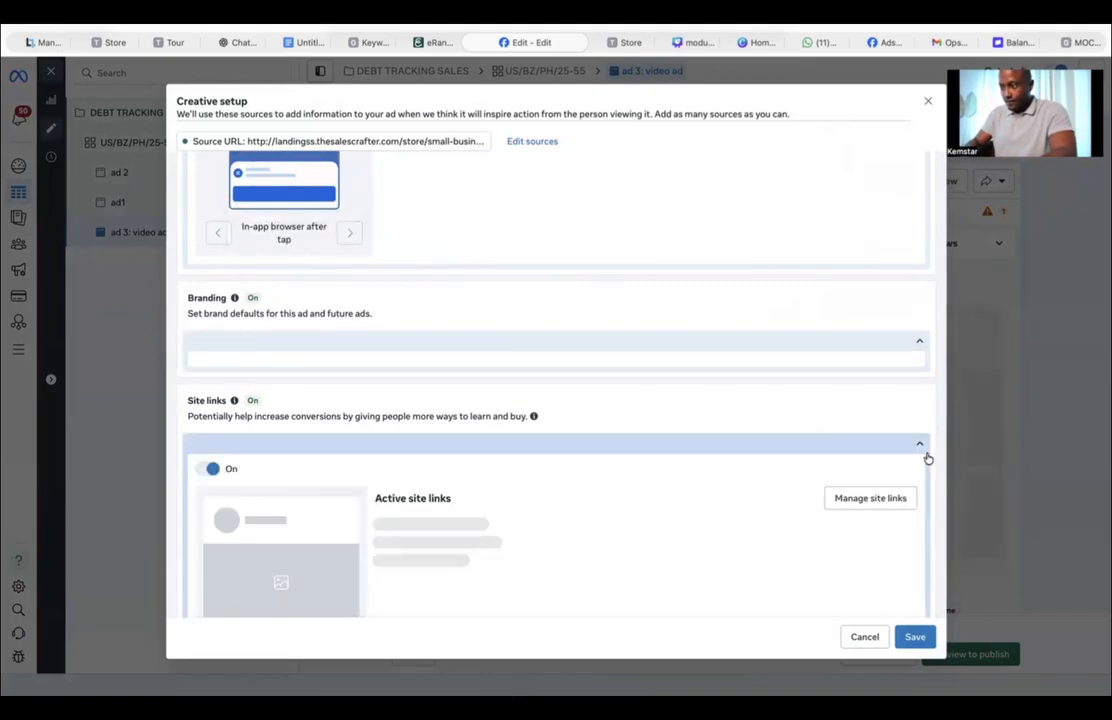
left_click(207, 470)
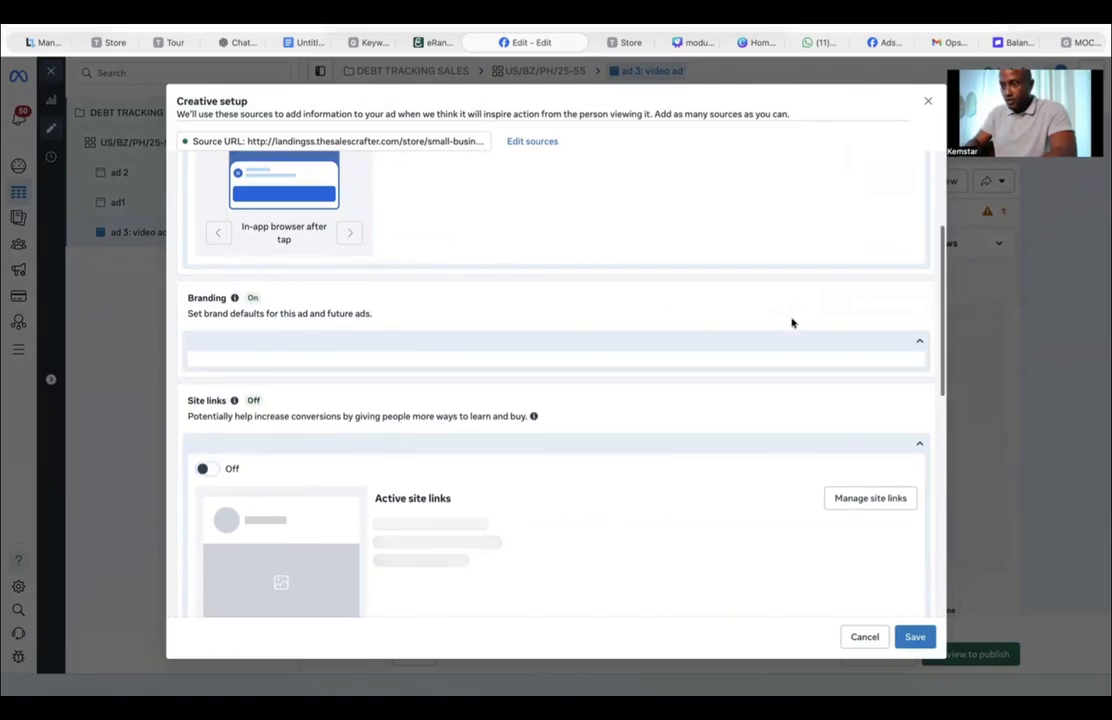
left_click(920, 345)
left_click(920, 355)
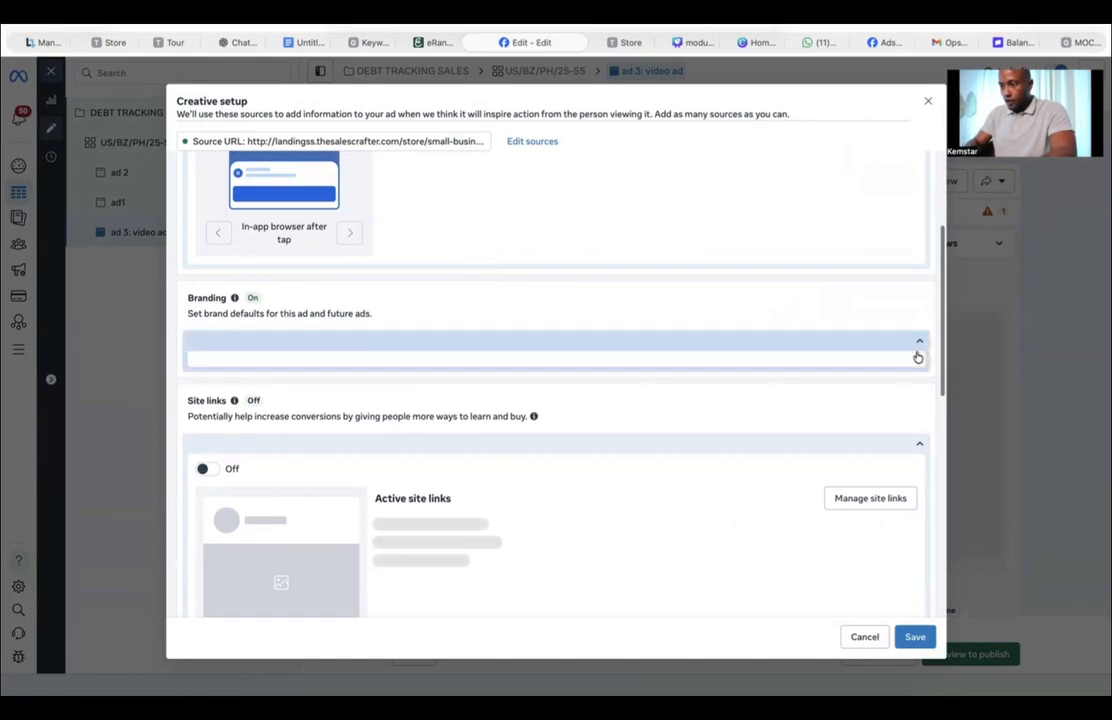
left_click(913, 637)
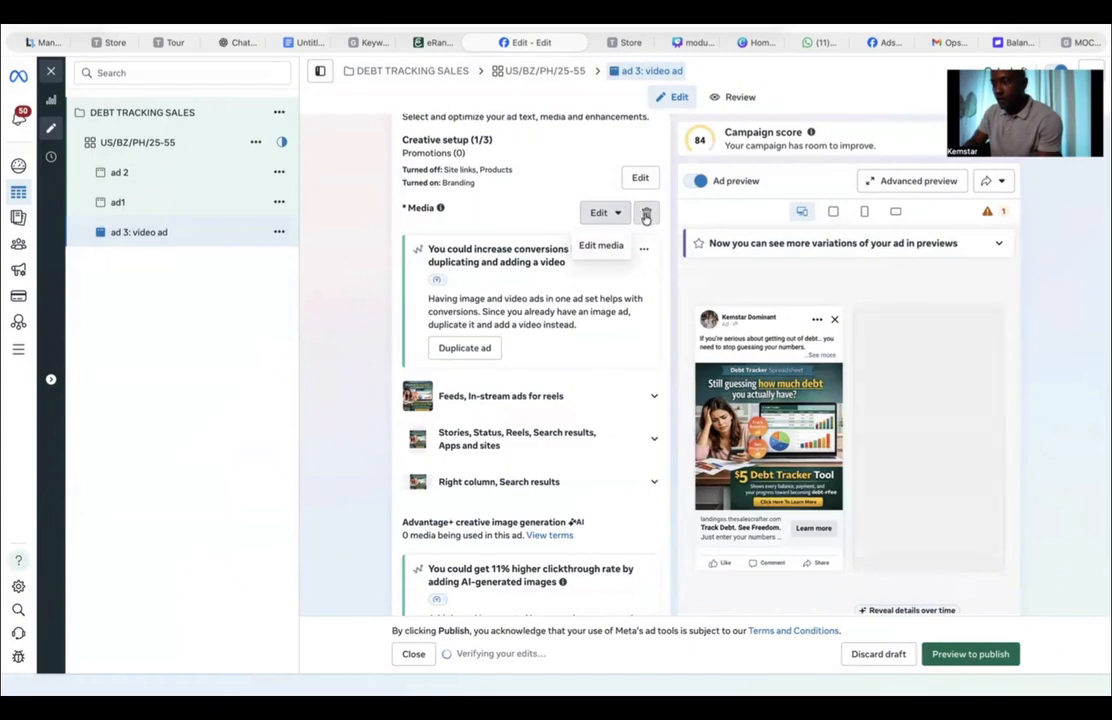
Step: Remove the existing image from ad 3's media
left_click(645, 217)
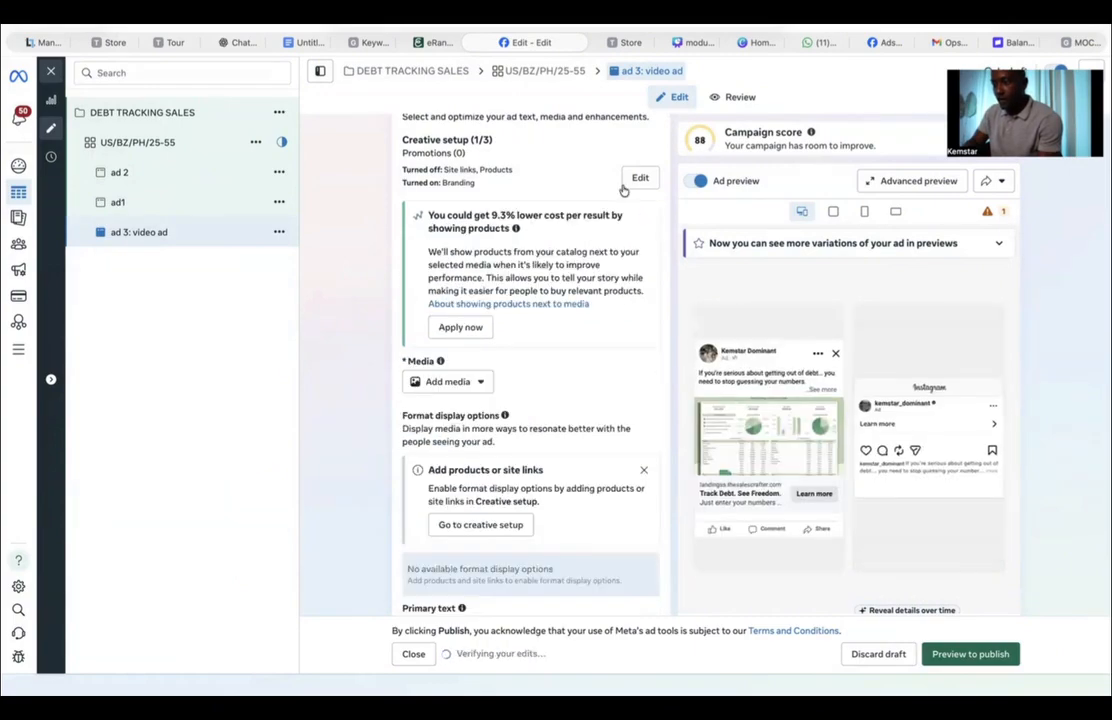
left_click(638, 178)
left_click(864, 636)
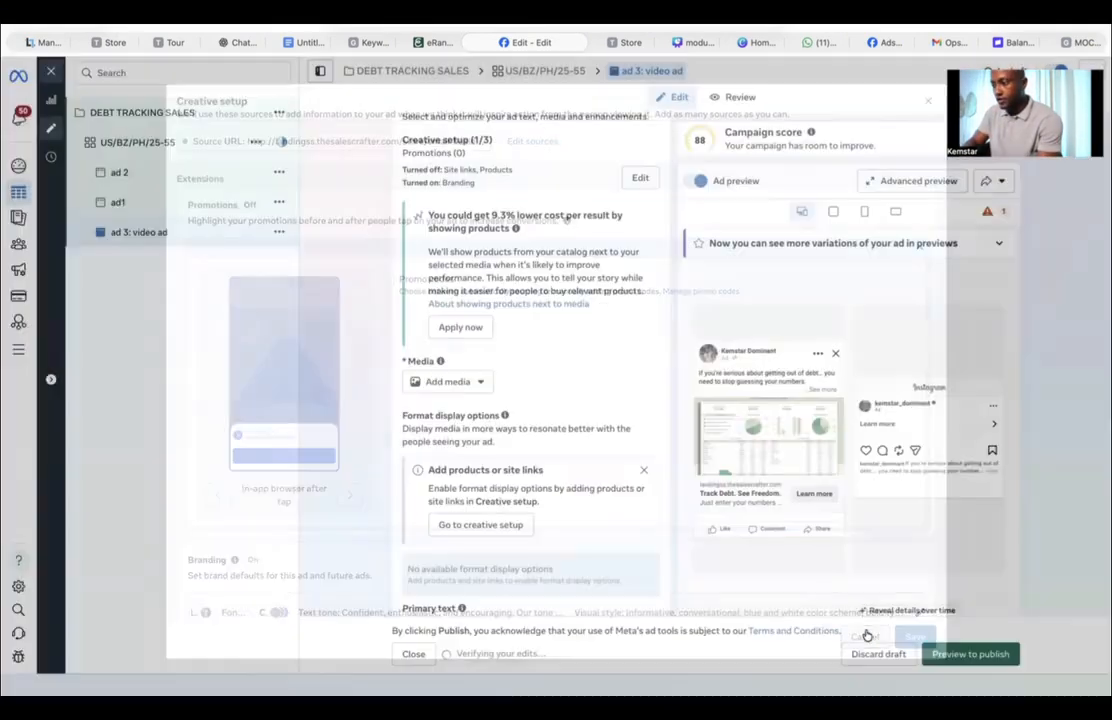
Step: Add the first account video as ad 3's media, skipping the trim and keeping the original crops
left_click(450, 383)
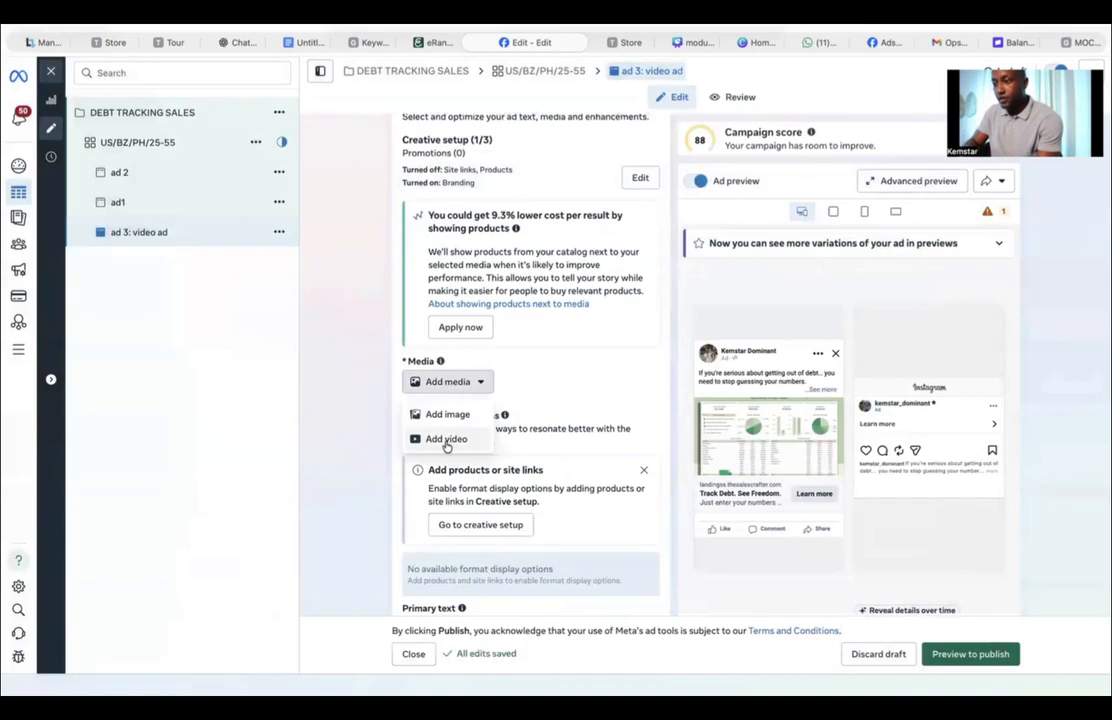
left_click(446, 441)
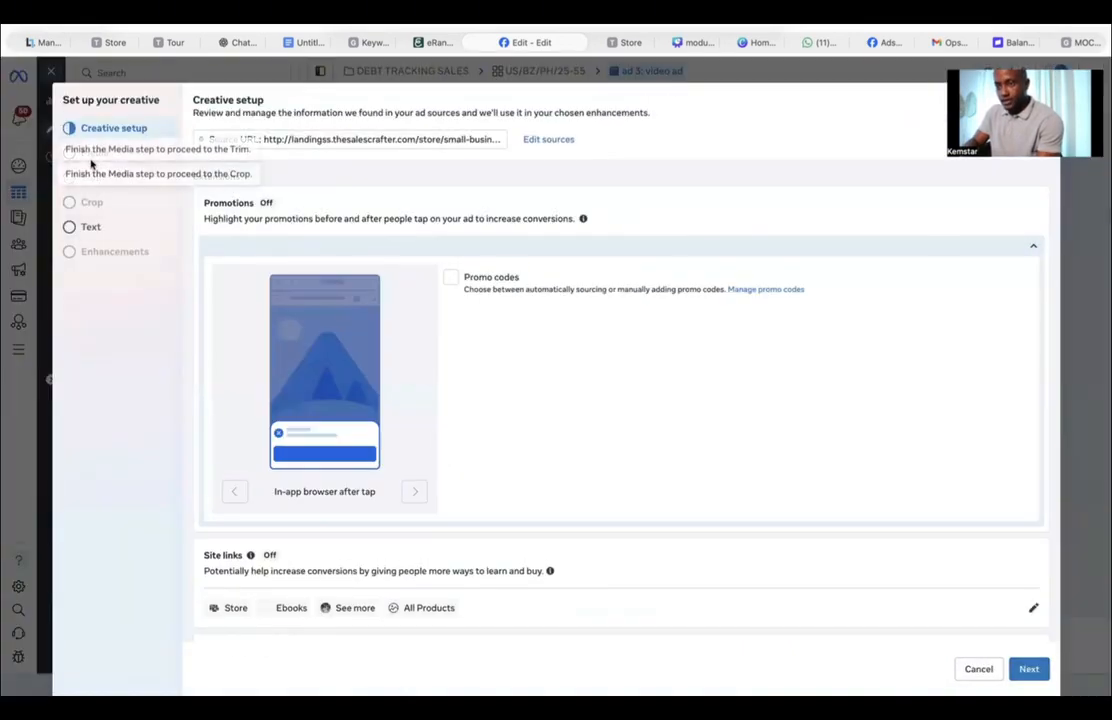
left_click(92, 155)
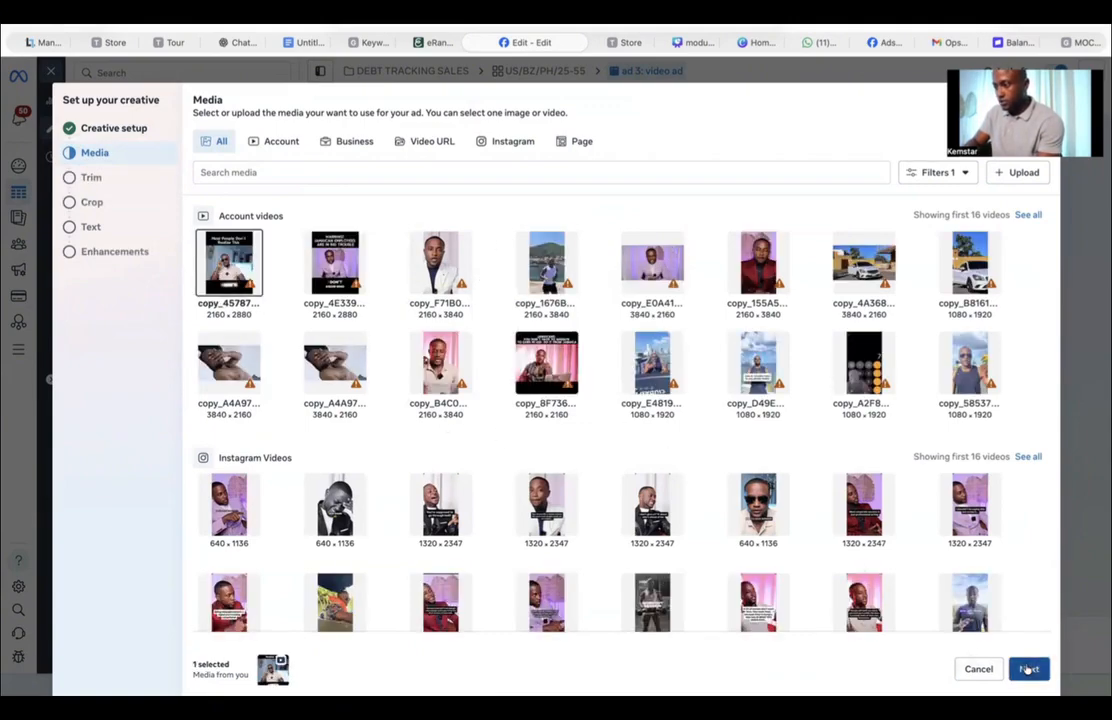
left_click(1028, 669)
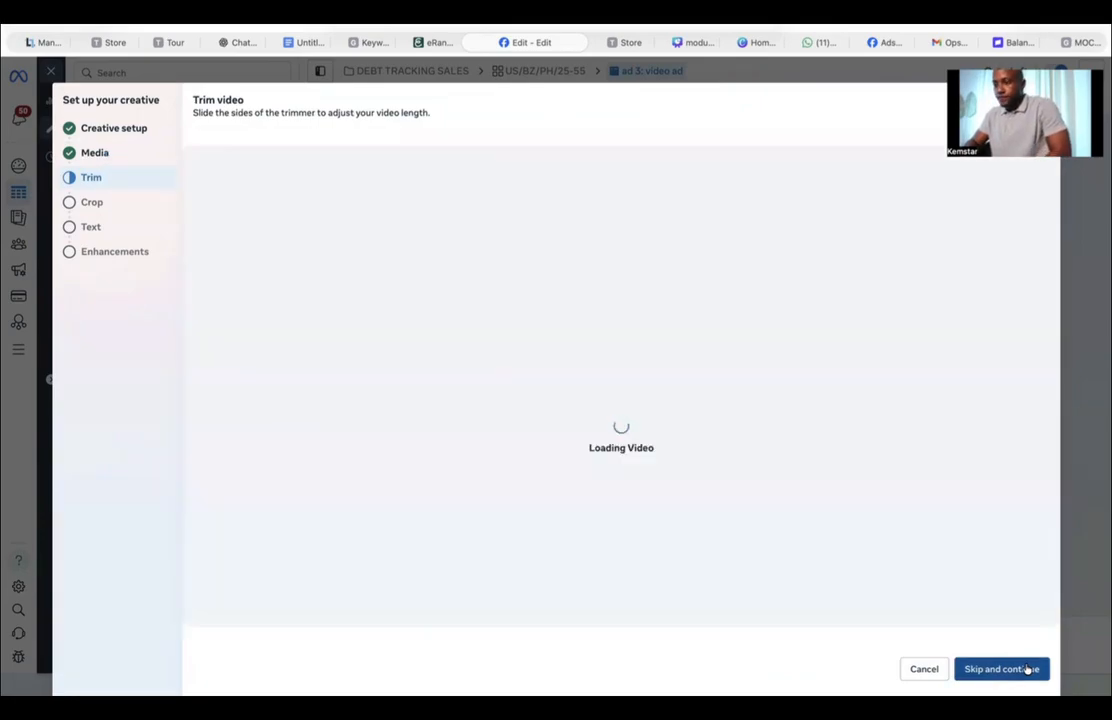
left_click(1001, 669)
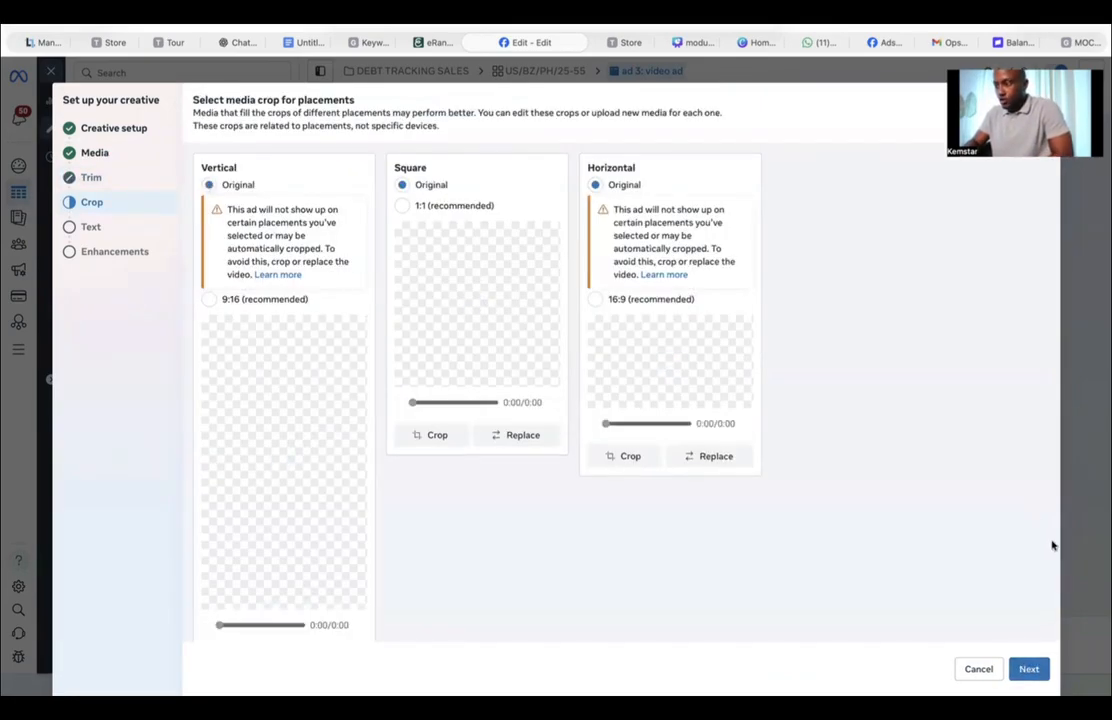
left_click(1038, 672)
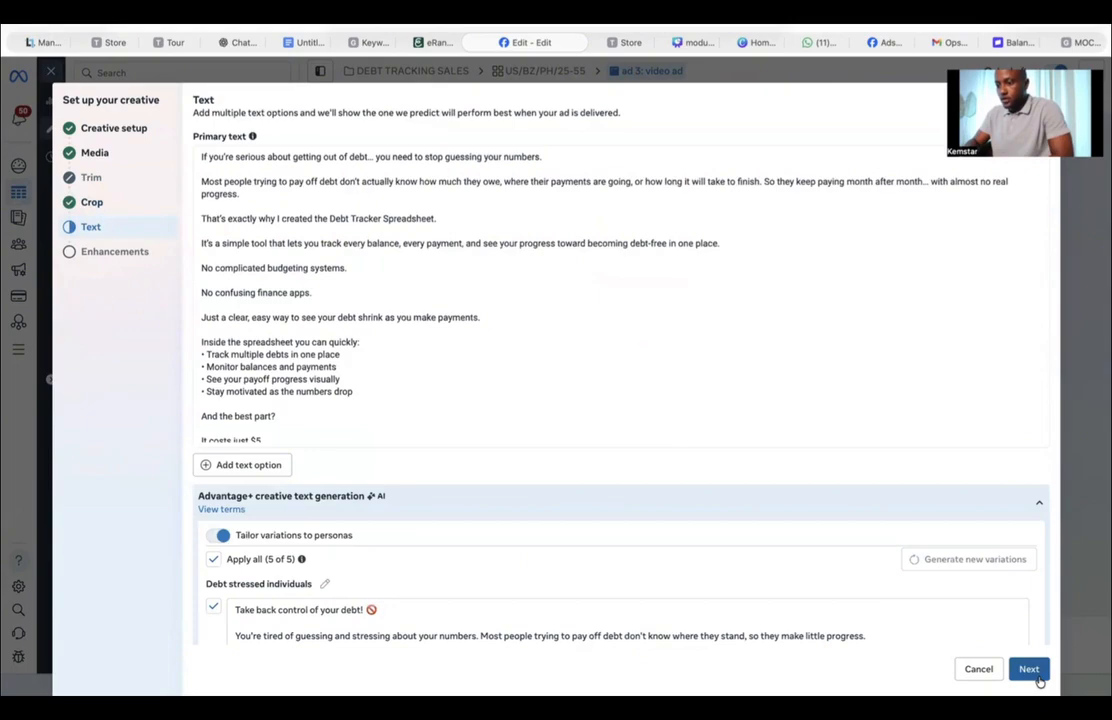
Step: Finish ad 3's creative setup, keeping the text options and leaving the creative enhancements off
left_click(1038, 672)
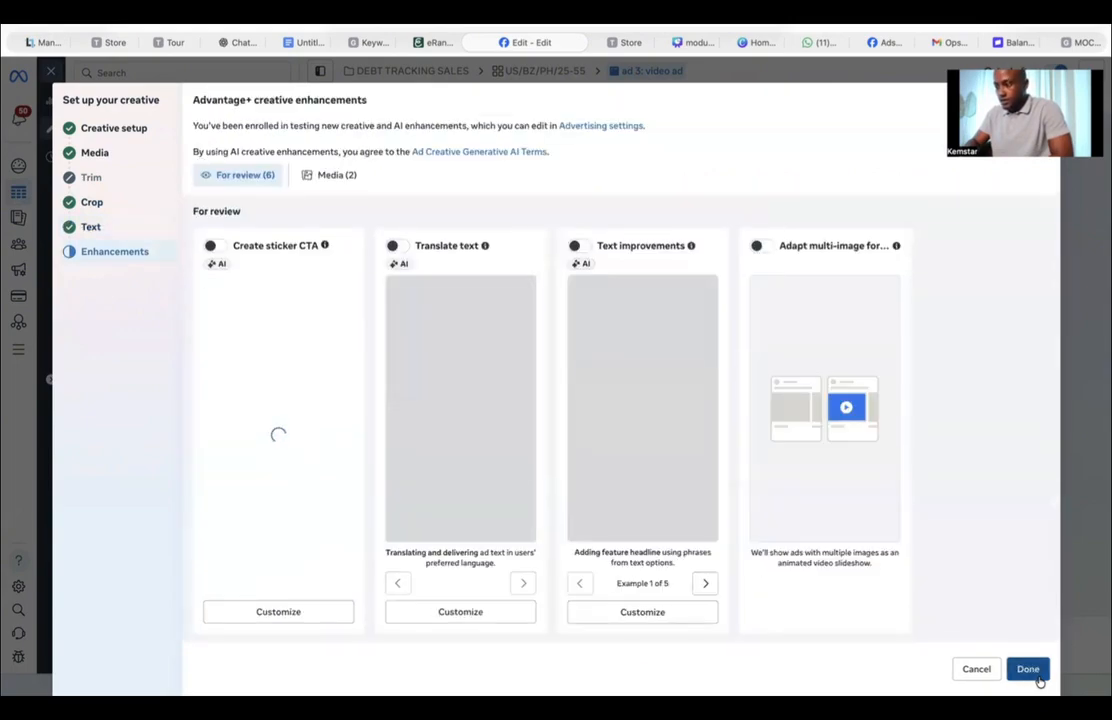
left_click(1036, 677)
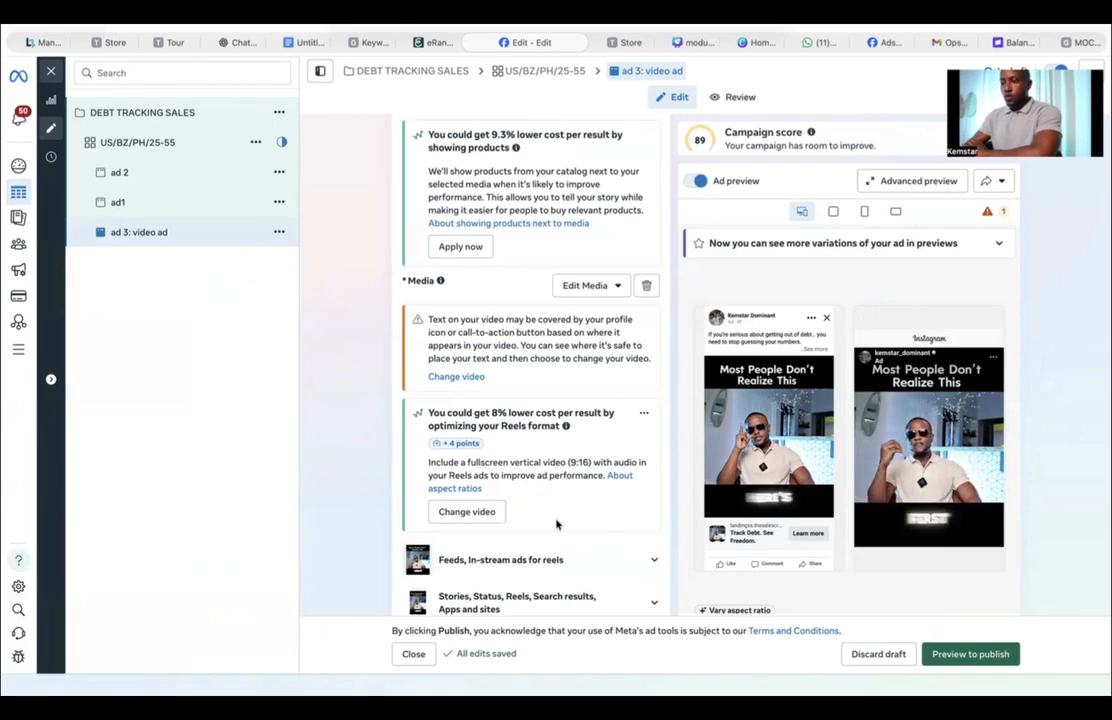
Step: Open the ad set's location controls and switch the location search to exclude locations
left_click(412, 72)
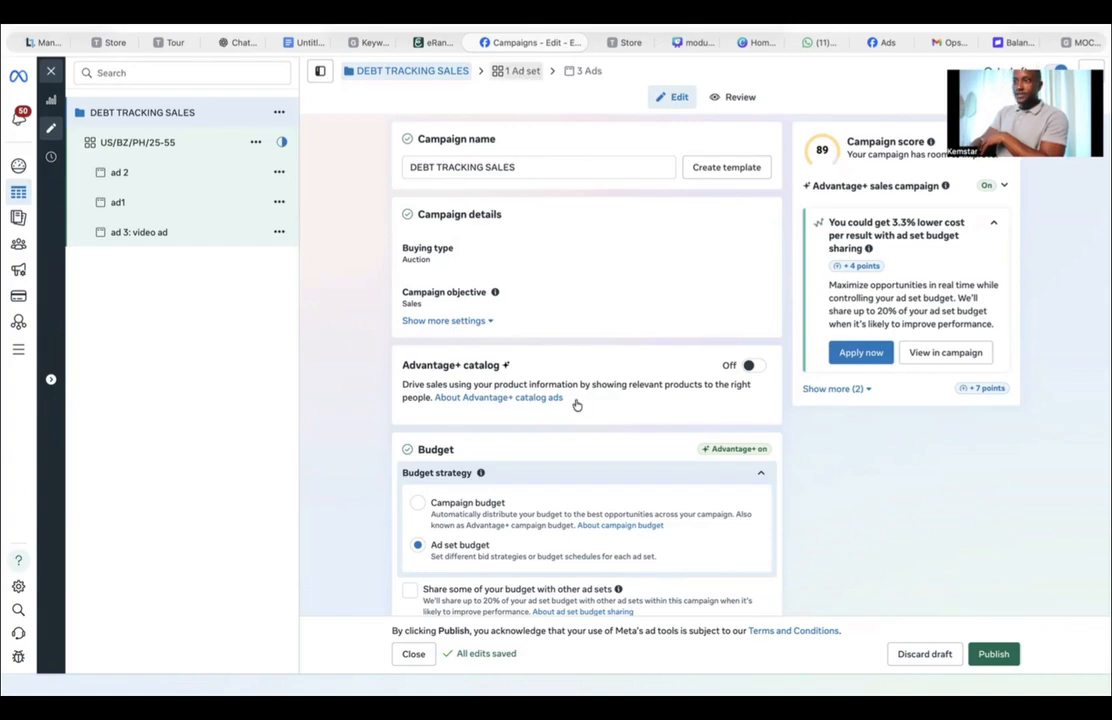
scroll(577, 404, "down", 20)
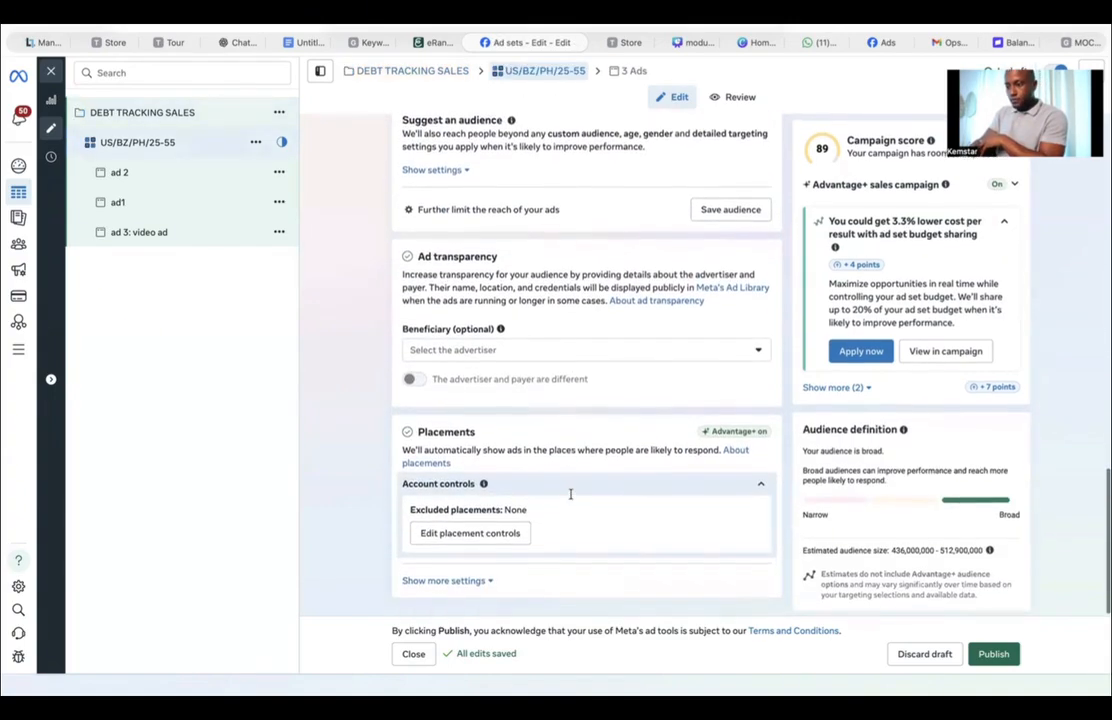
scroll(571, 495, "up", 5)
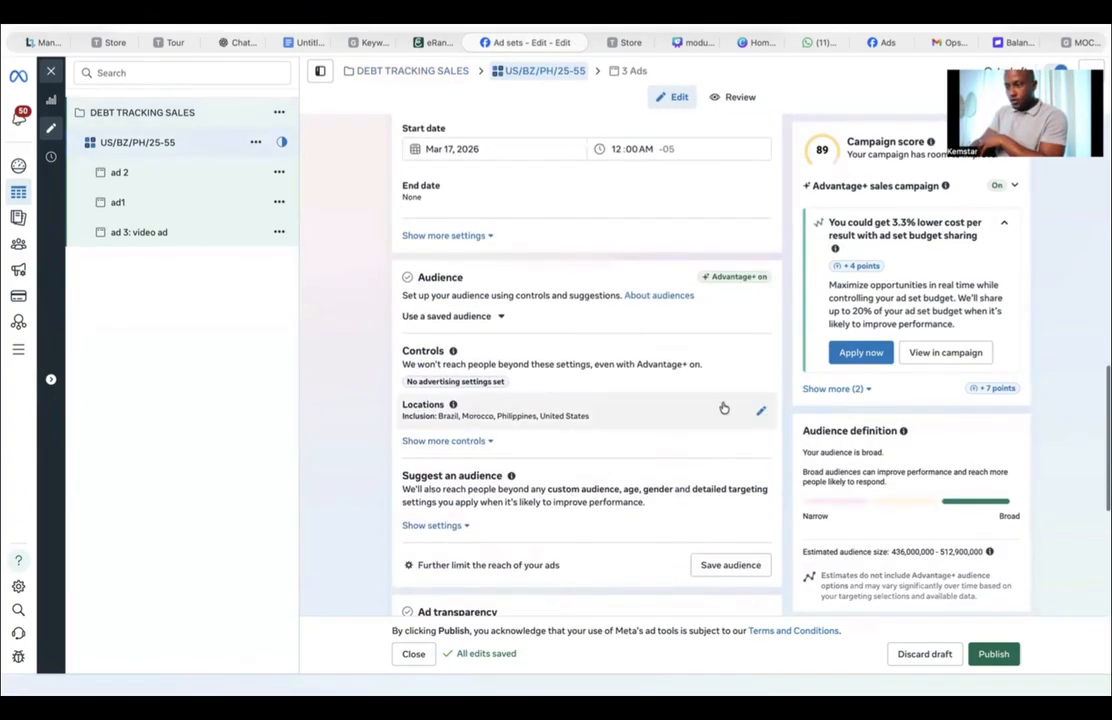
left_click(761, 410)
scroll(452, 500, "down", 5)
scroll(452, 516, "down", 10)
scroll(452, 516, "up", 8)
left_click(434, 329)
left_click(434, 387)
left_click(516, 329)
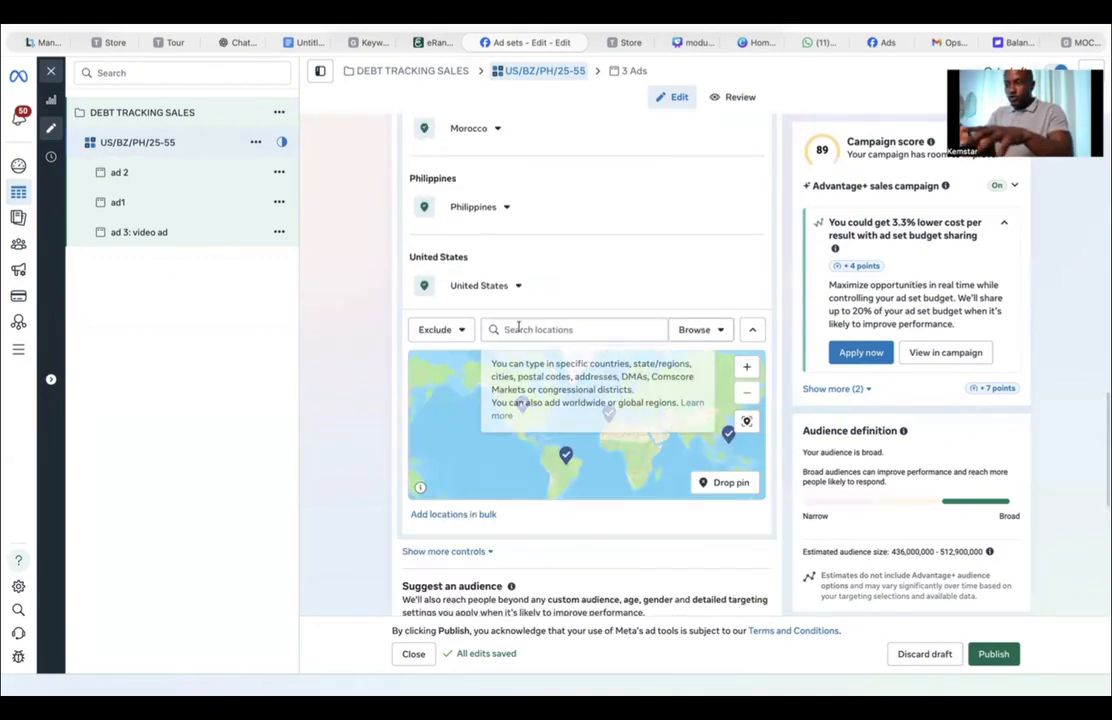